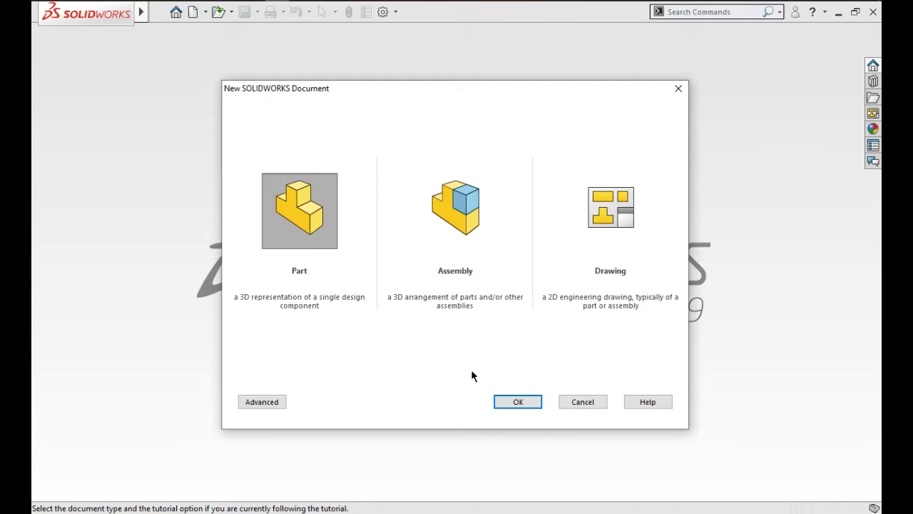
Create a new Part document and dismiss the template warning.
left_click(511, 406)
left_click(487, 278)
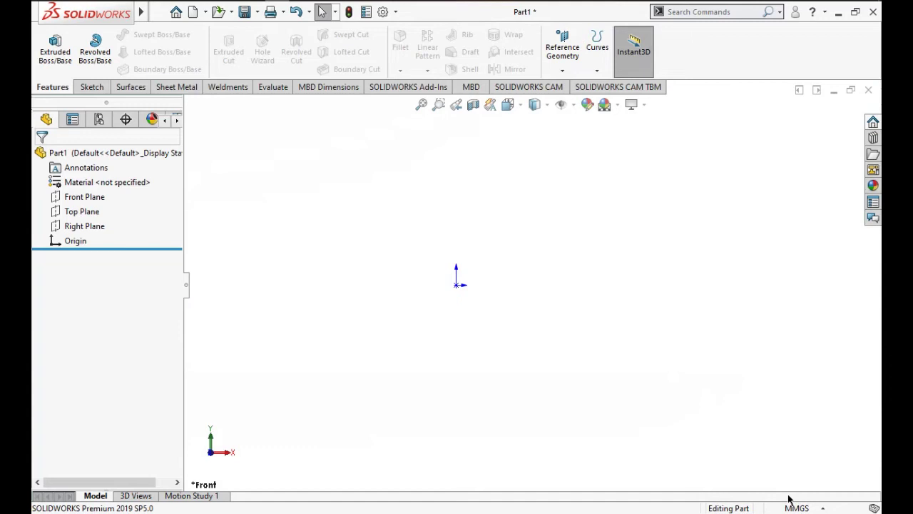
Keep millimetre (MMGS) units and select the Front Plane to sketch on.
left_click(791, 507)
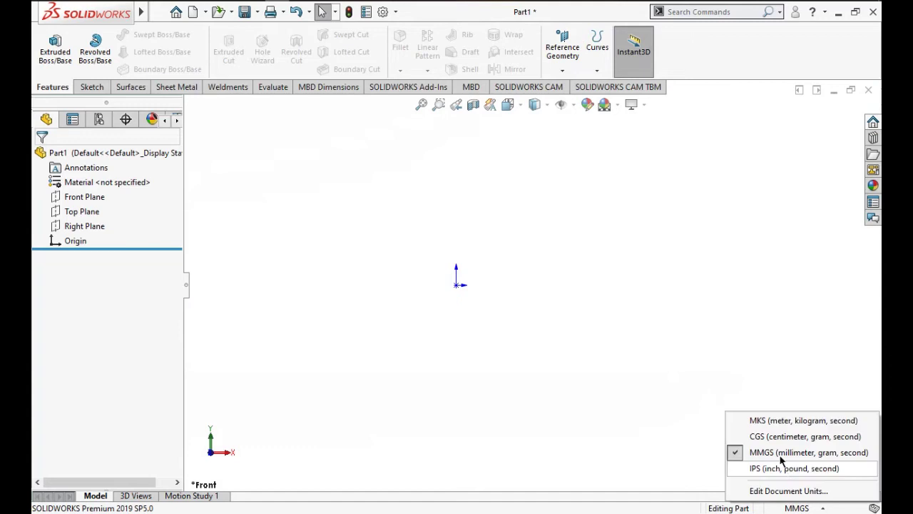
left_click(780, 456)
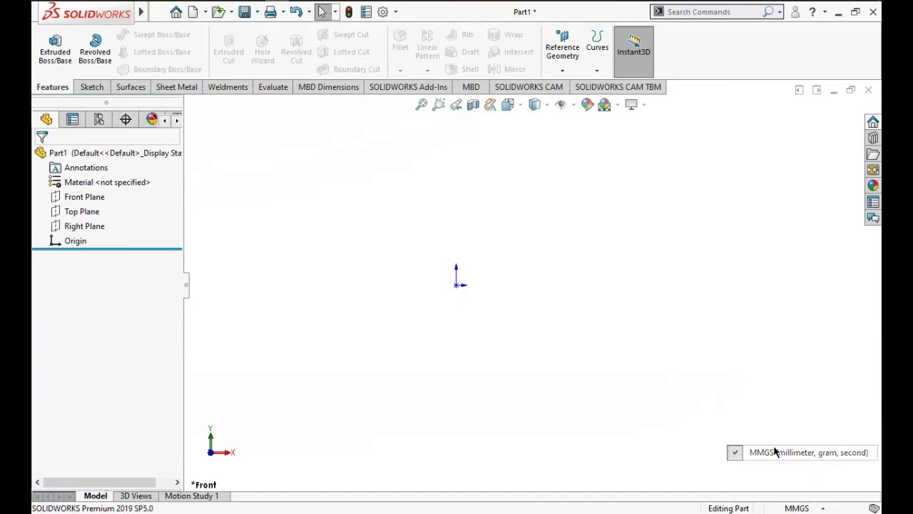
left_click(77, 199)
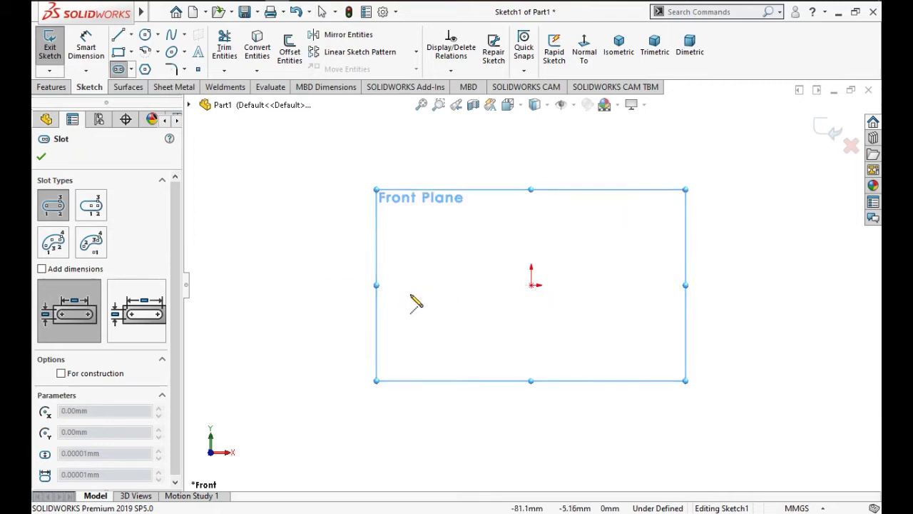
Draw a horizontal straight slot with its centre line starting at the origin.
left_click(649, 286)
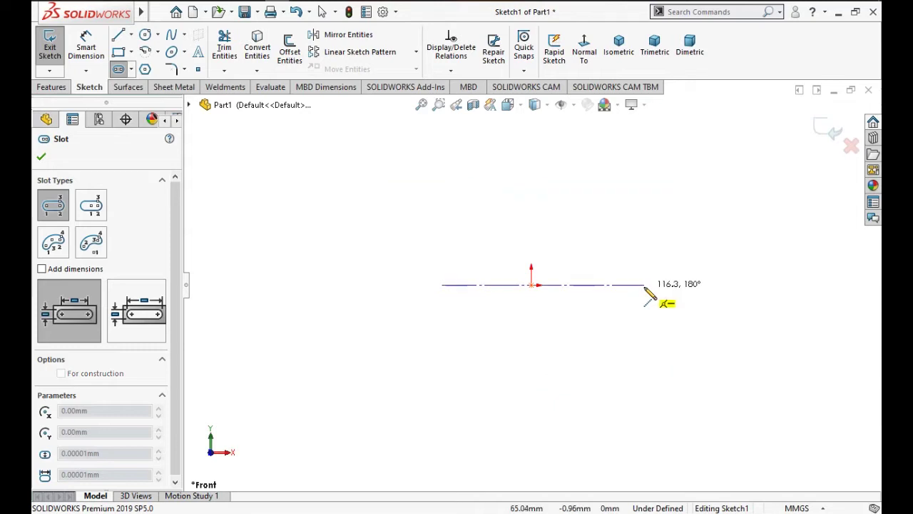
left_click(633, 284)
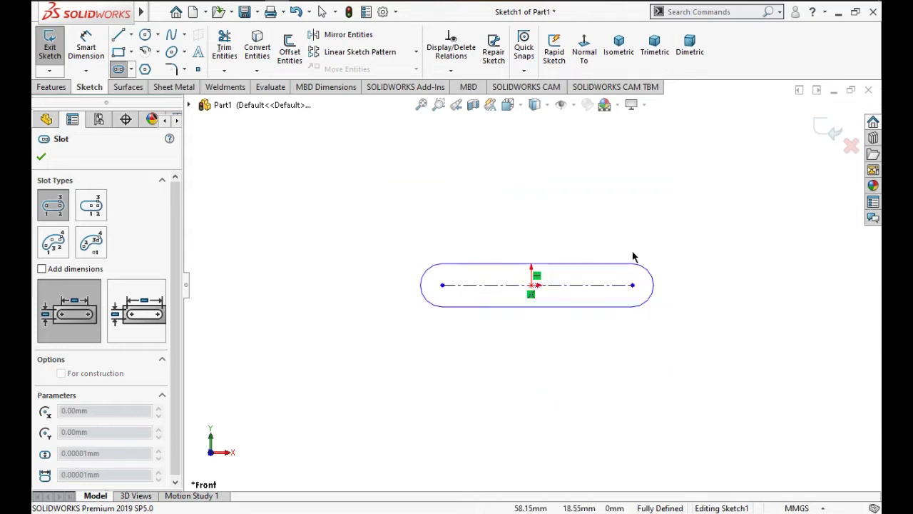
left_click(696, 221)
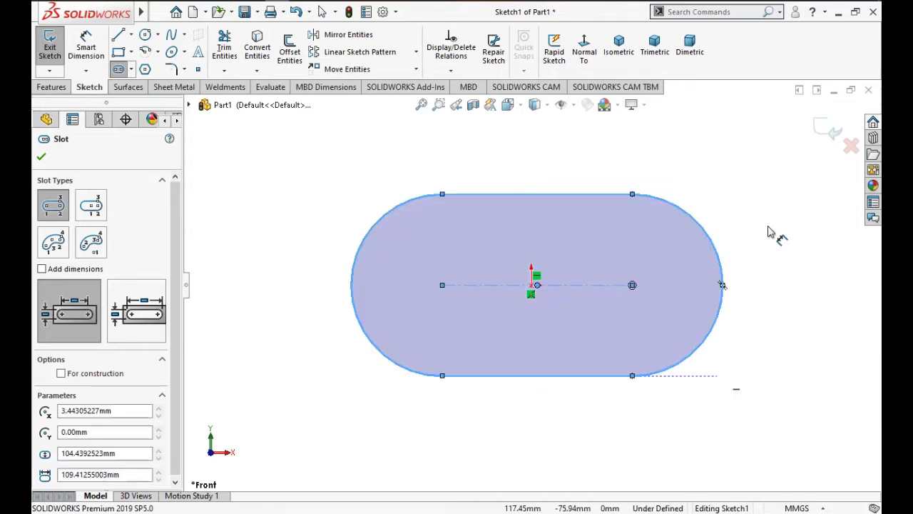
right_click_drag(741, 426, 769, 235)
Dimension the slot to 100 mm between centres with R50 end arcs.
left_click(538, 285)
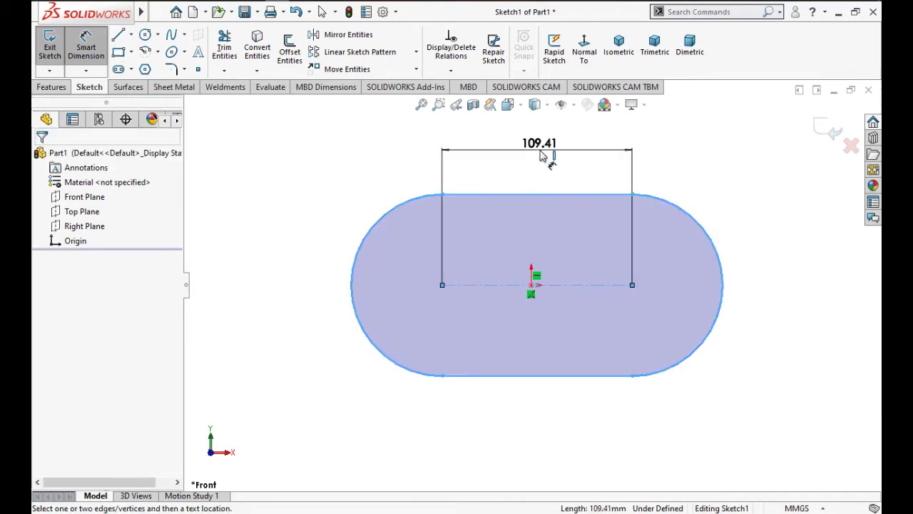
left_click(540, 156)
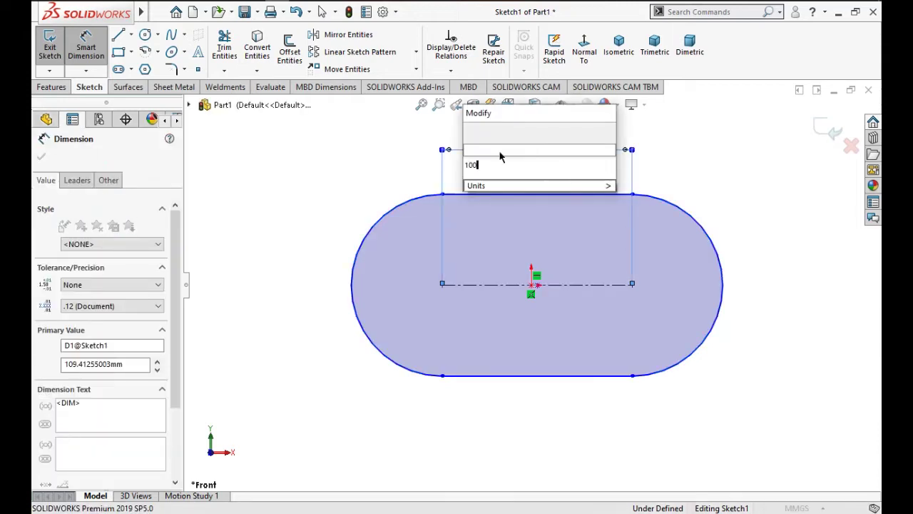
type("100")
left_click(472, 135)
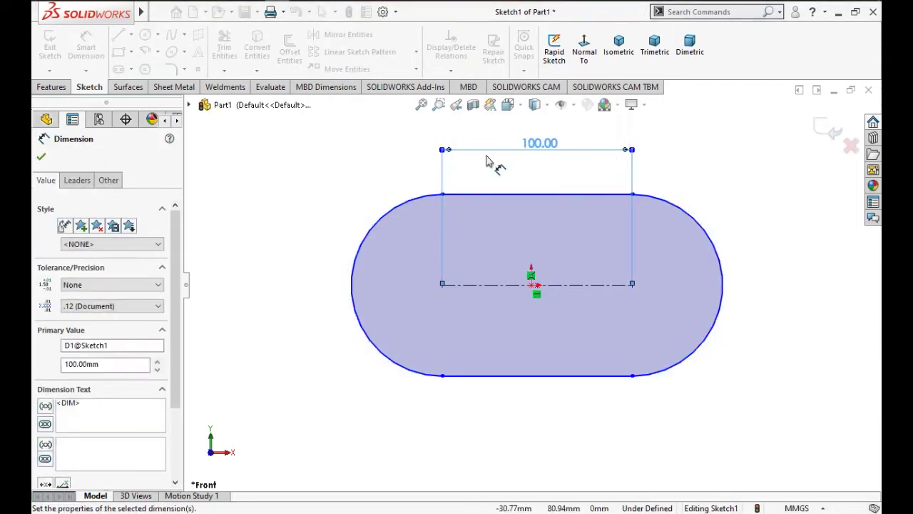
left_click(354, 298)
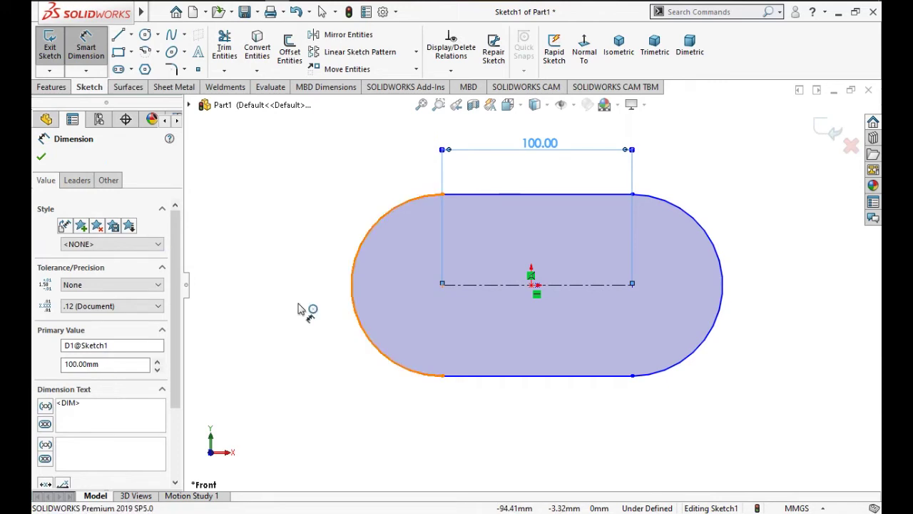
left_click(296, 308)
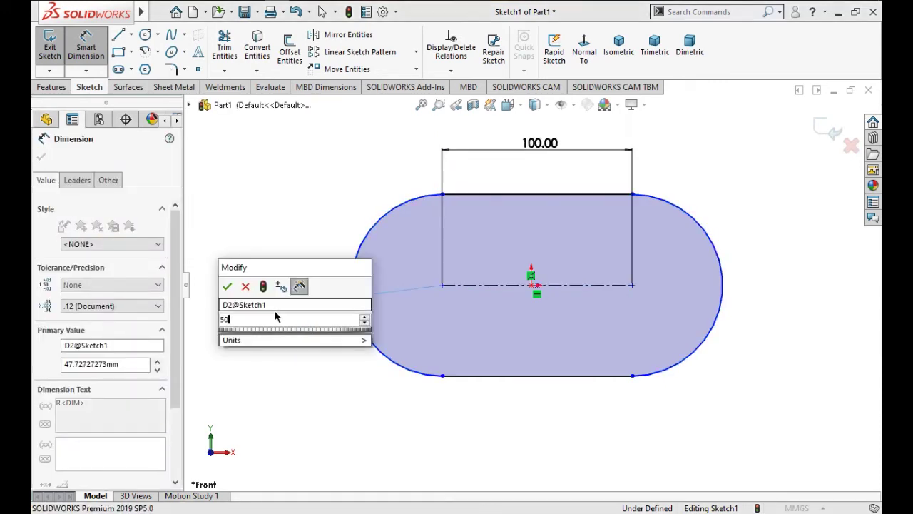
type("50")
key("Escape")
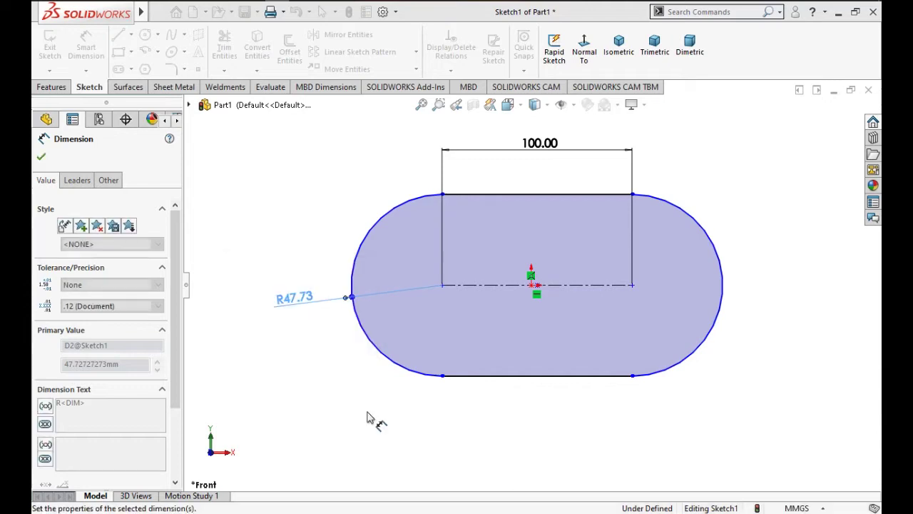
Dimension the left arc centre 50 mm from the origin.
left_click(532, 286)
left_click(442, 285)
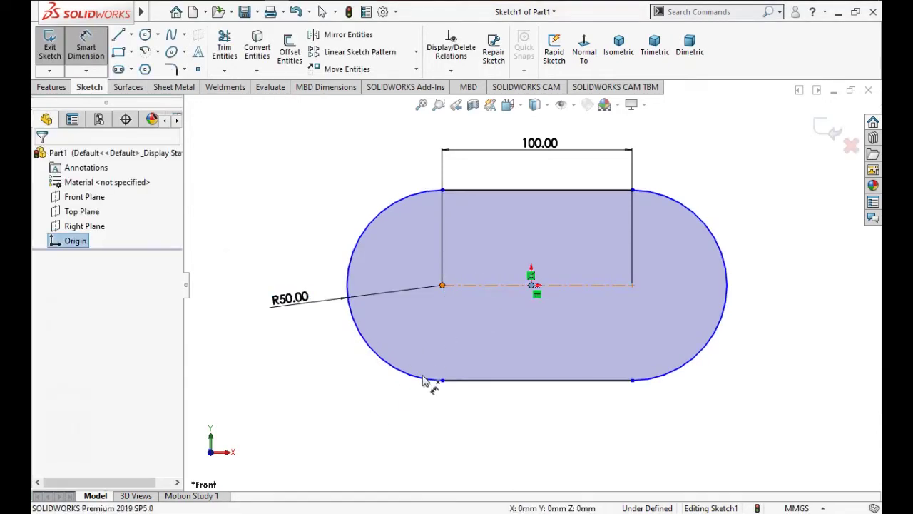
left_click(389, 407)
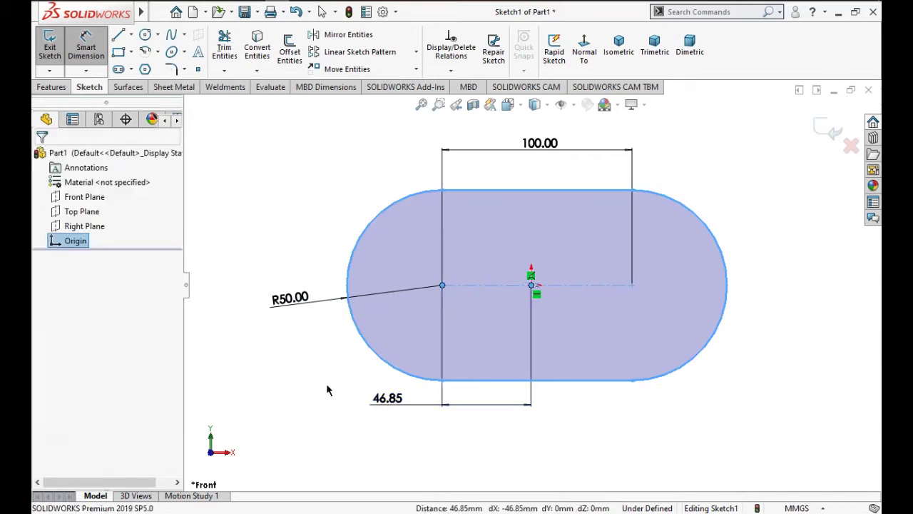
type("50")
key("Return")
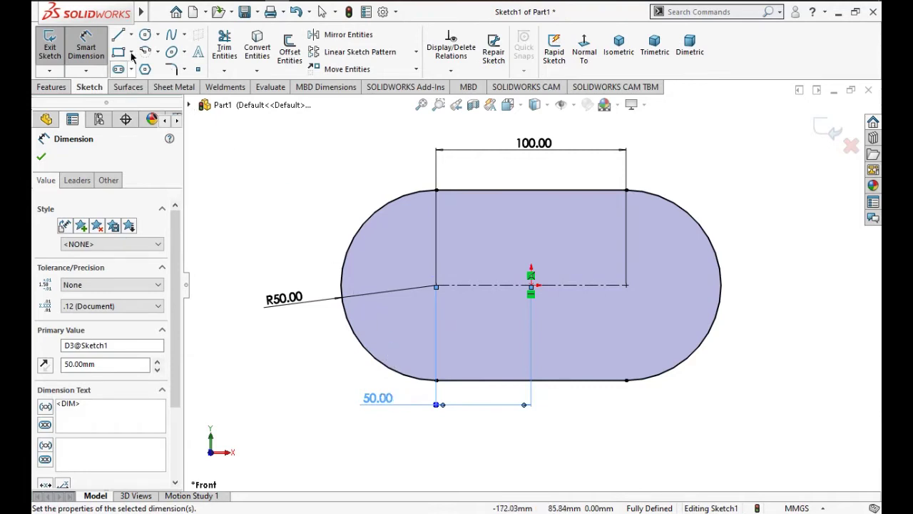
Draw two circles centred on the slot's left and right arc centres.
left_click(145, 34)
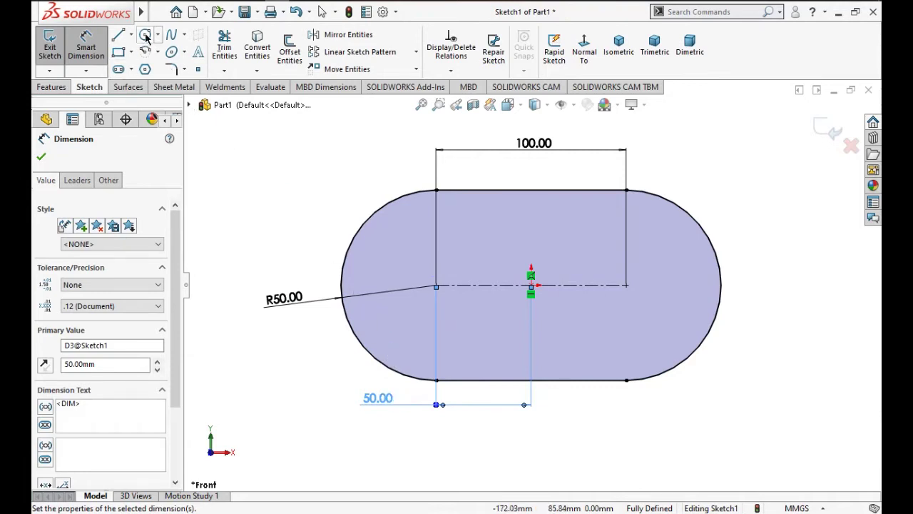
left_click(436, 285)
left_click(454, 254)
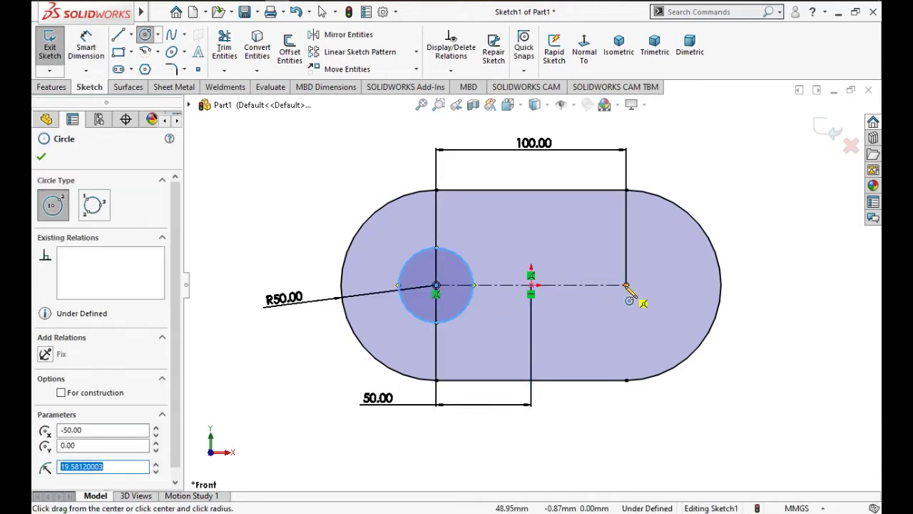
left_click(654, 314)
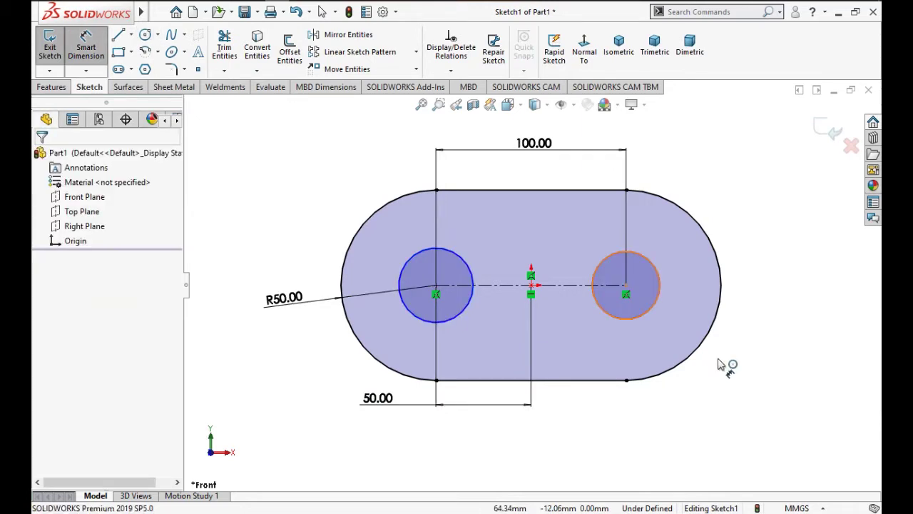
Dimension both circles to Ø30 and exit the sketch.
key("Escape")
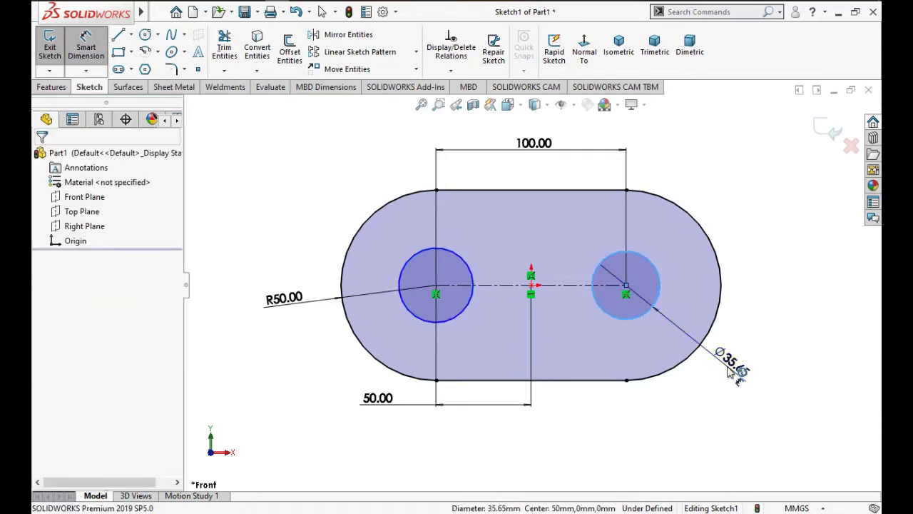
left_click(730, 369)
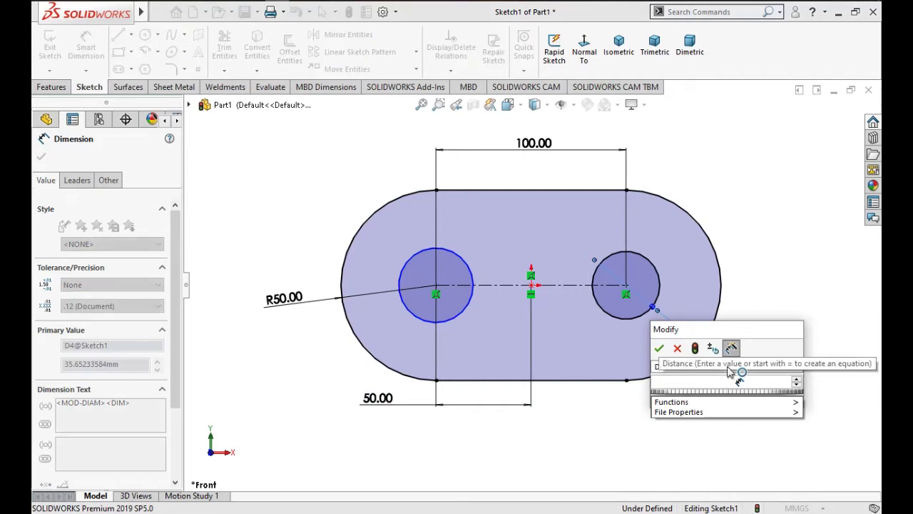
type("30")
key("Escape")
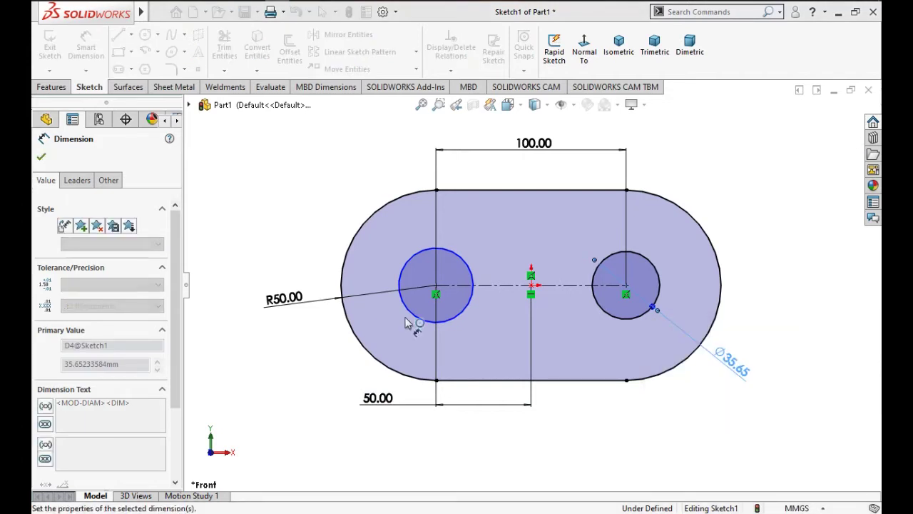
left_click(411, 314)
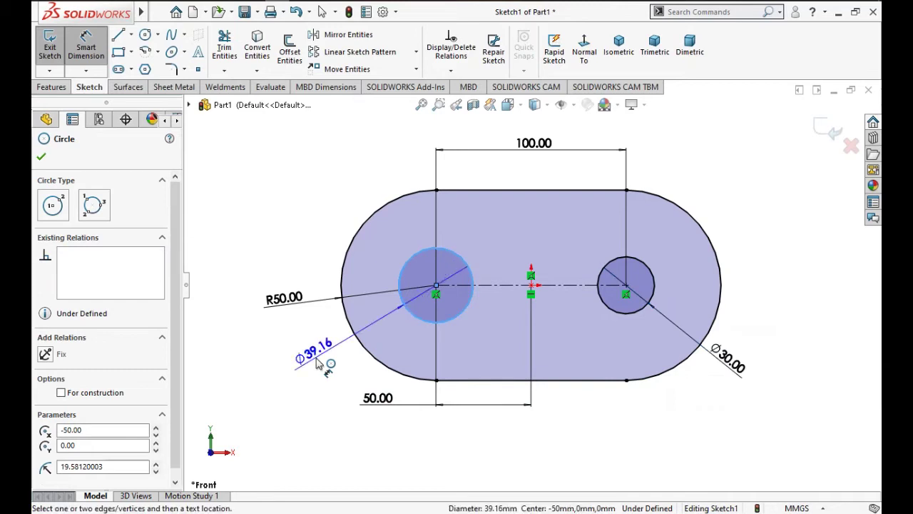
left_click(319, 364)
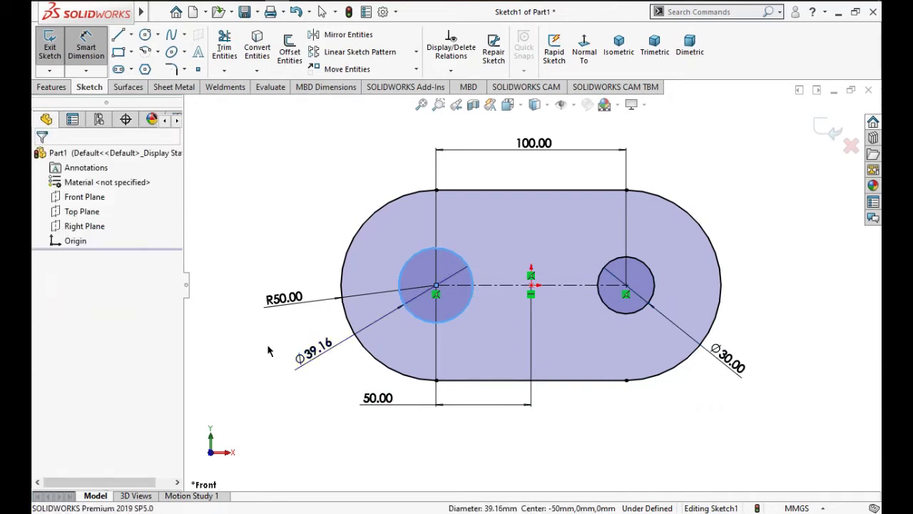
double_click(314, 350)
type("30")
key("Return")
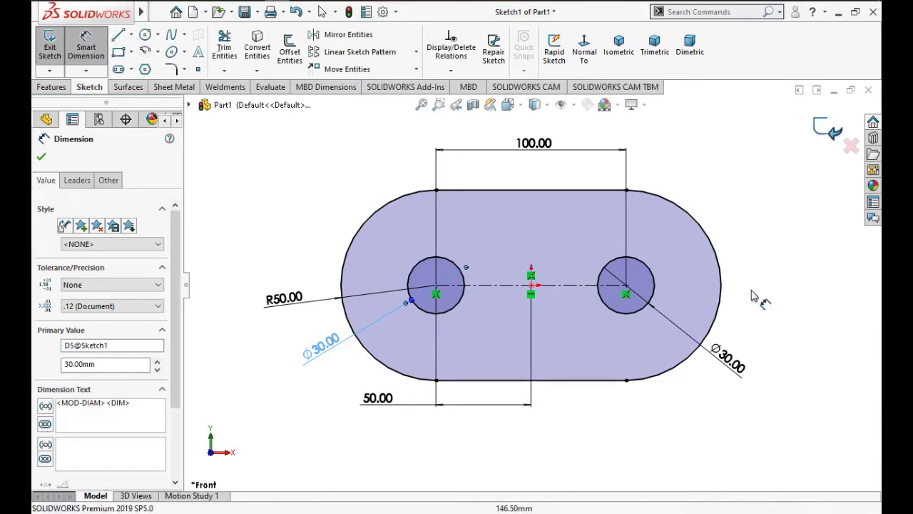
key("Escape")
key("ctrl+b")
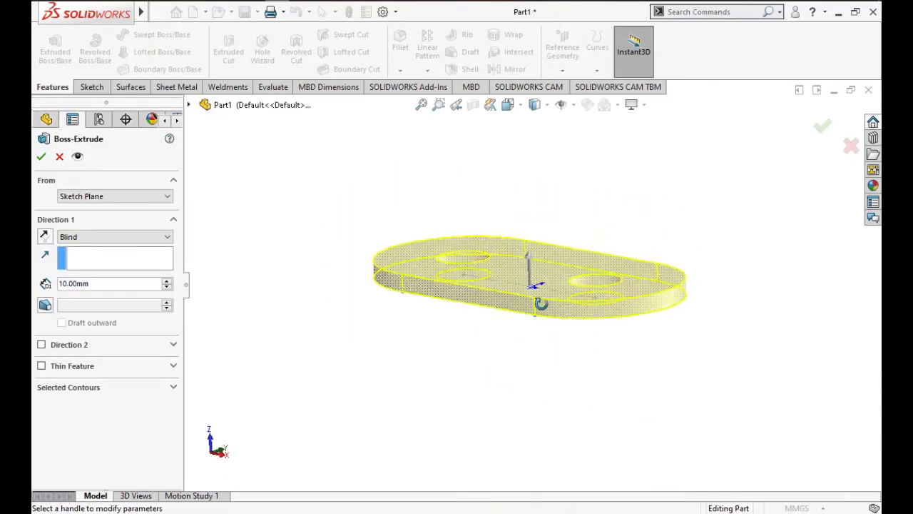
type("1")
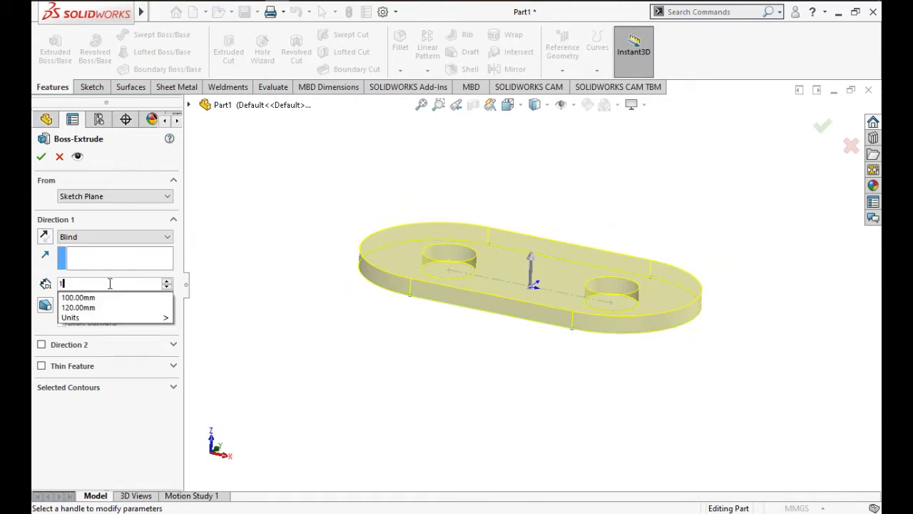
type("5")
key("Return")
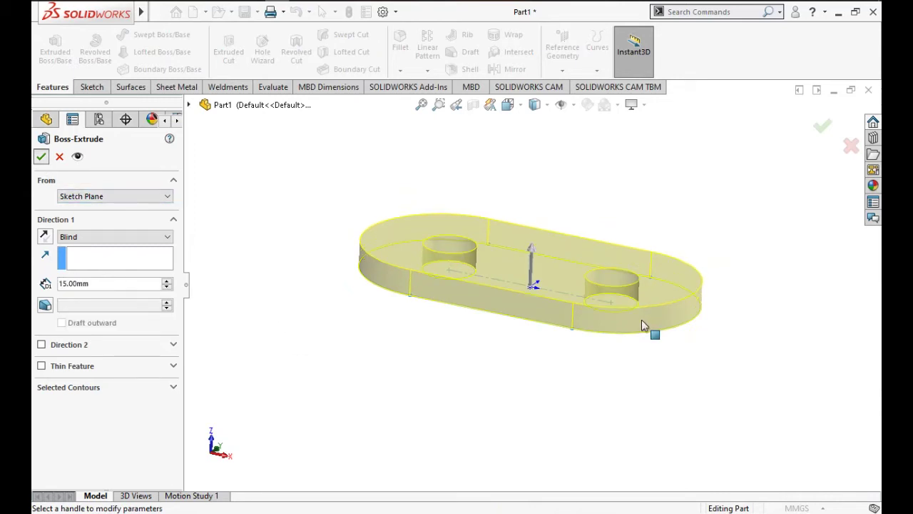
key("Return")
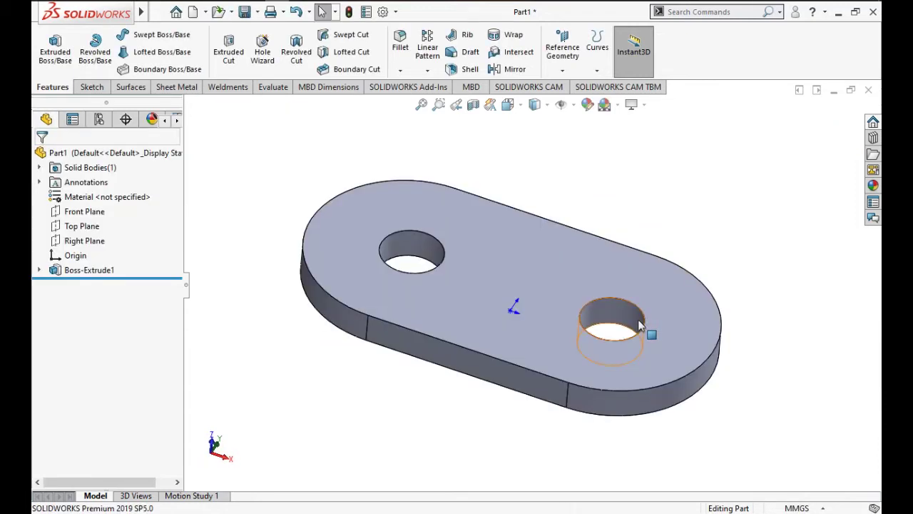
left_click(97, 256)
left_click(333, 348)
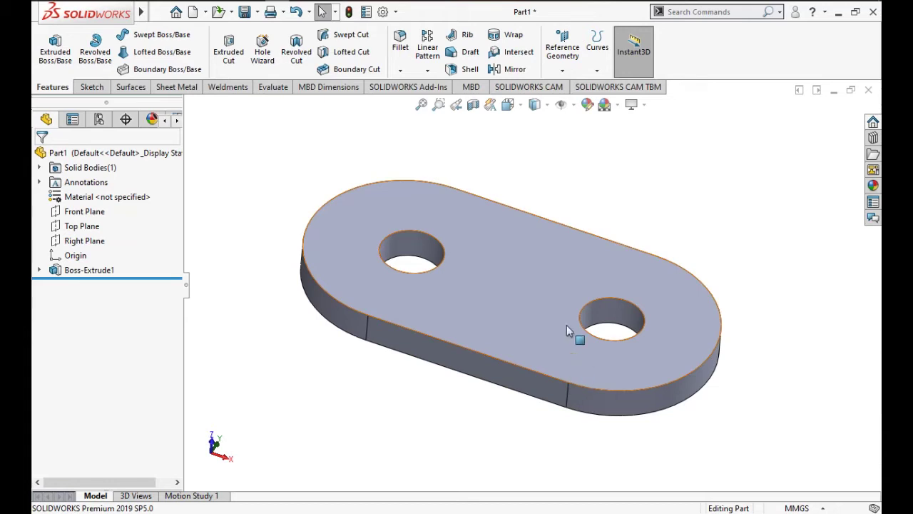
Select the plate's top face and start a new reference plane from it.
left_click(543, 243)
left_click(563, 70)
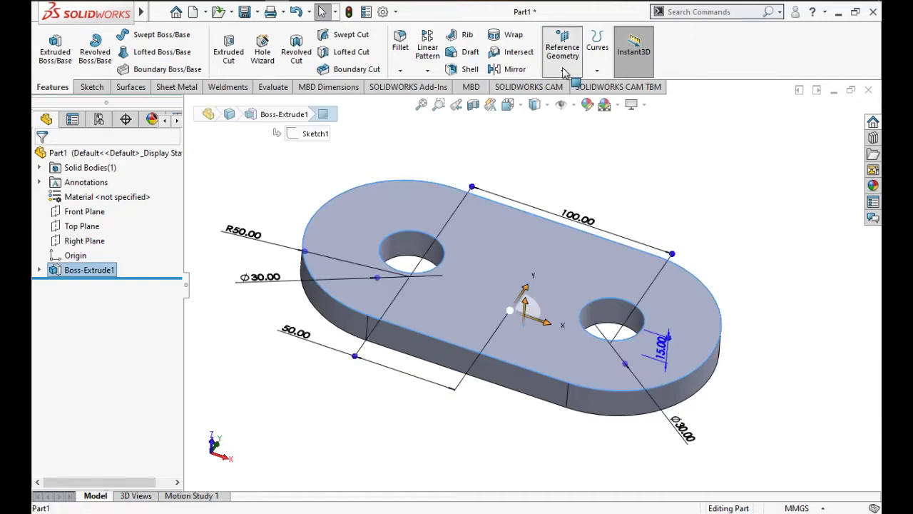
key("Escape")
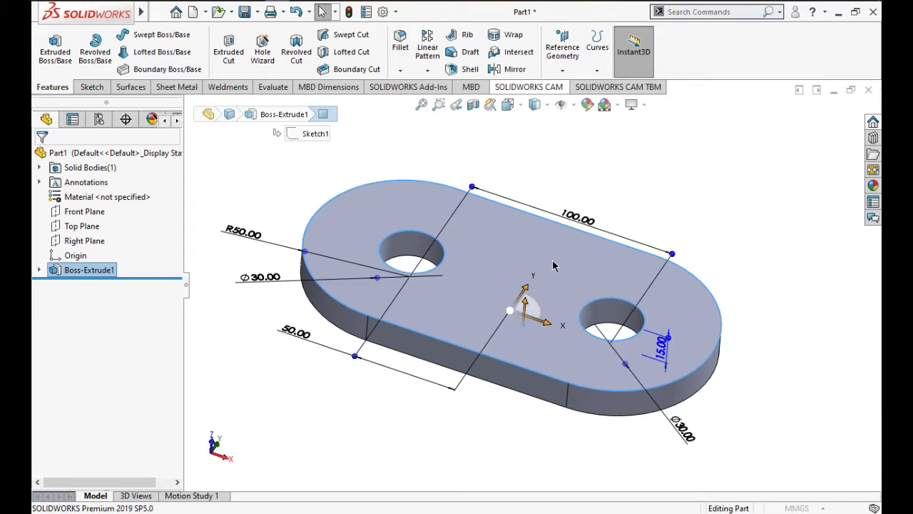
left_click(545, 311)
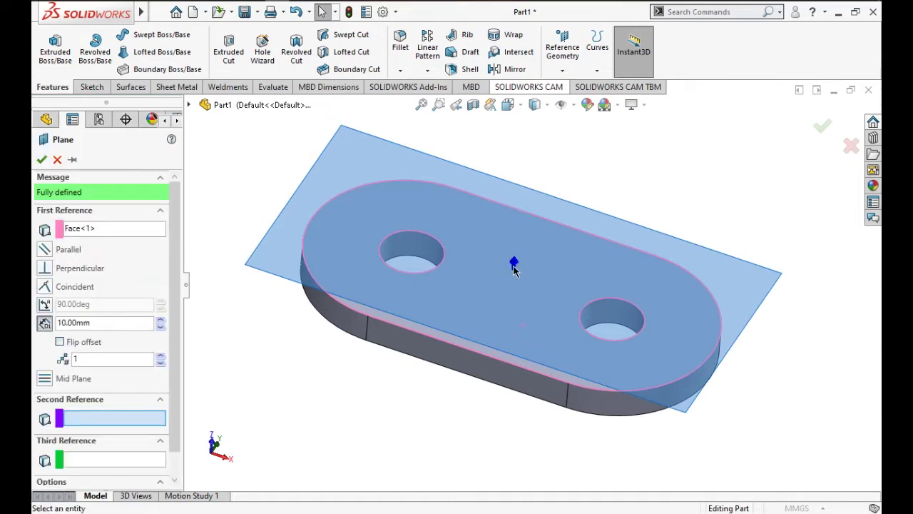
Offset the new plane 75 mm above the plate's top face and accept it as Plane4.
mouse_move(520, 243)
middle_mouse_down()
mouse_move(495, 357)
mouse_move(497, 409)
mouse_move(489, 411)
middle_mouse_up()
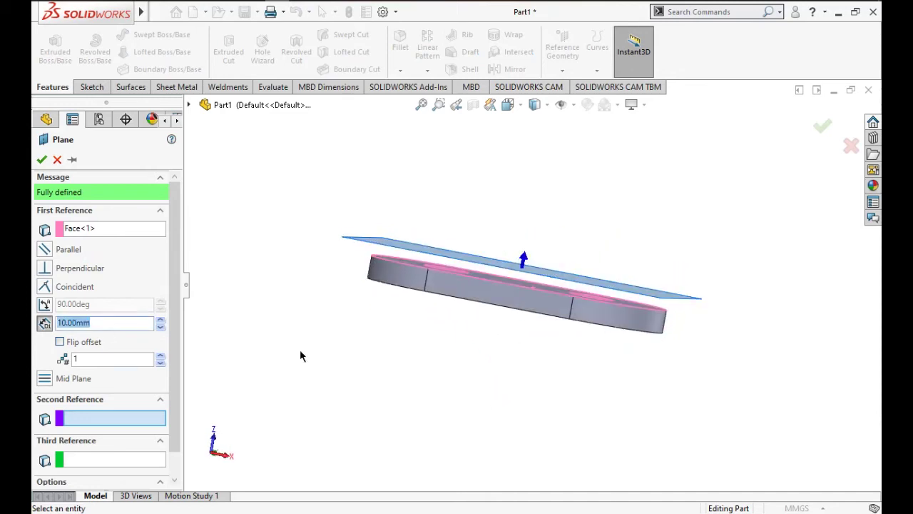
type("75")
key("Return")
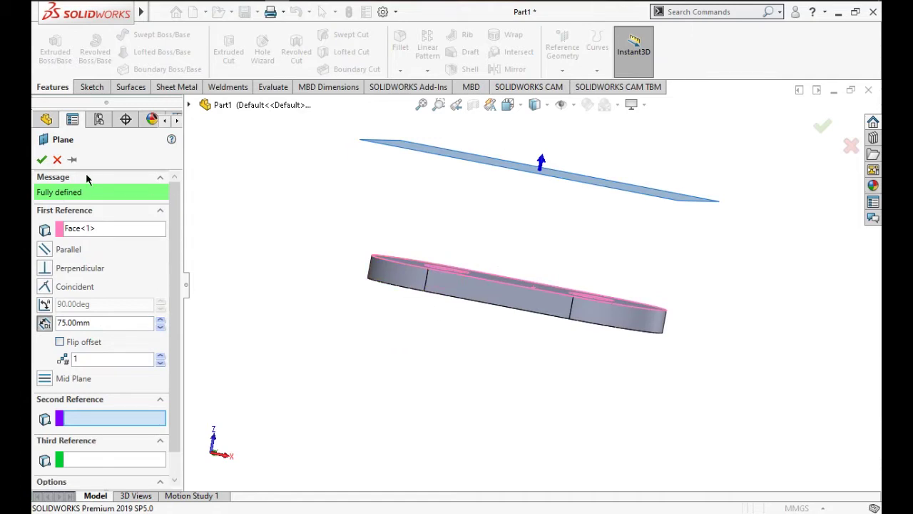
right_click(376, 318)
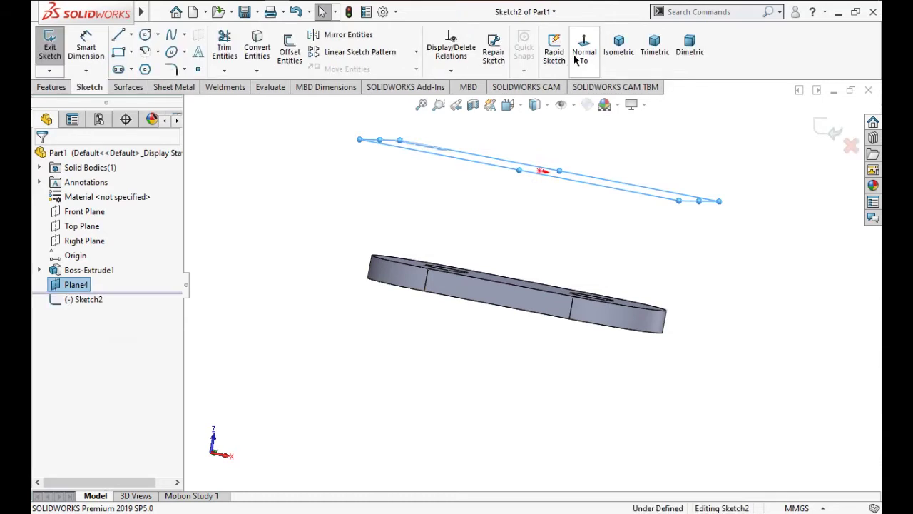
Open a sketch on Plane4 and select the plate's top edge, both arcs and bottom edge.
left_click(581, 44)
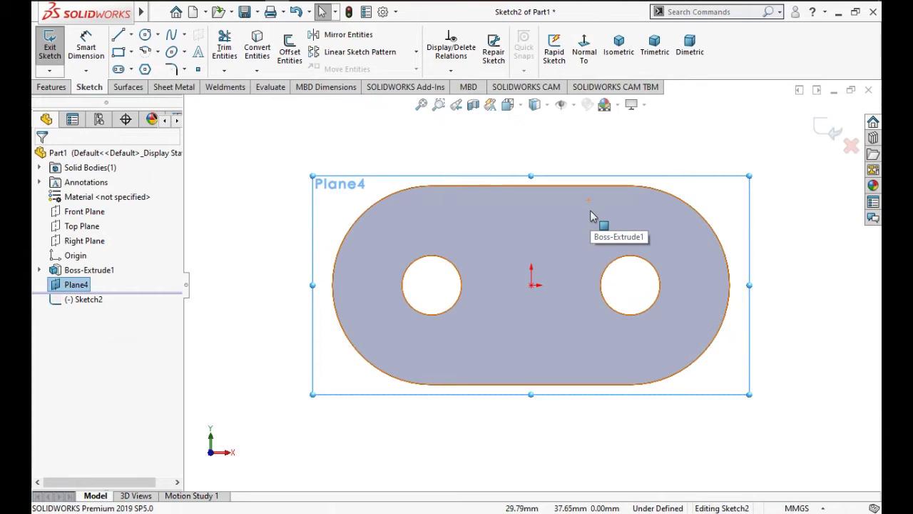
left_click(434, 186)
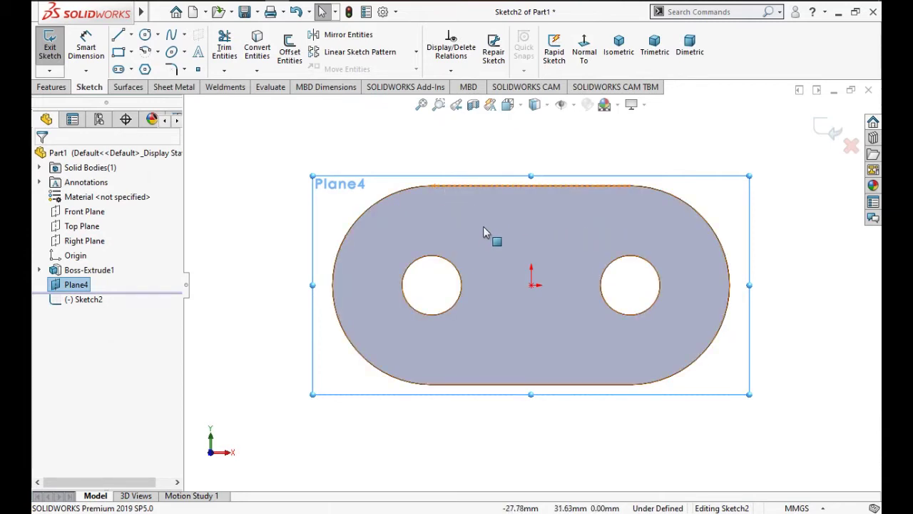
left_click(450, 187)
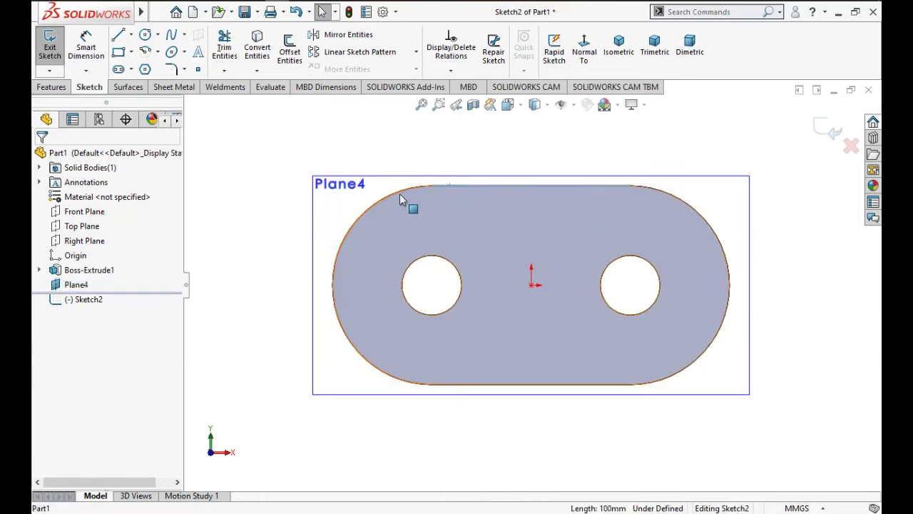
left_click(401, 200, "ctrl")
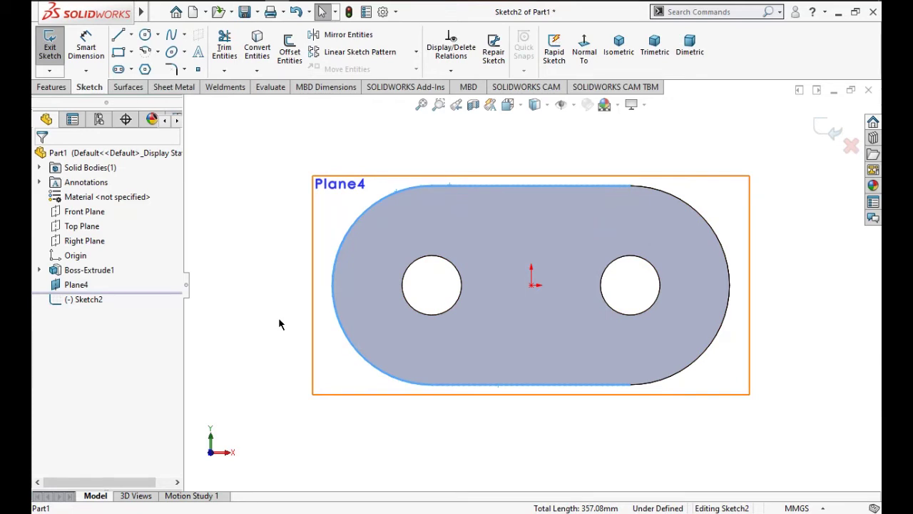
left_click(362, 320)
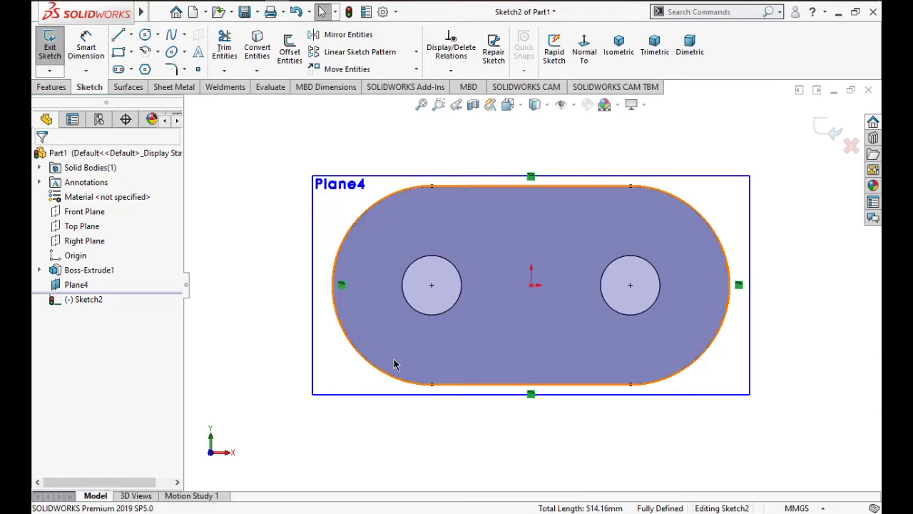
Offset the plate outline 10 mm inward with Reverse, then exit Sketch2.
left_click(290, 50)
left_click(389, 201)
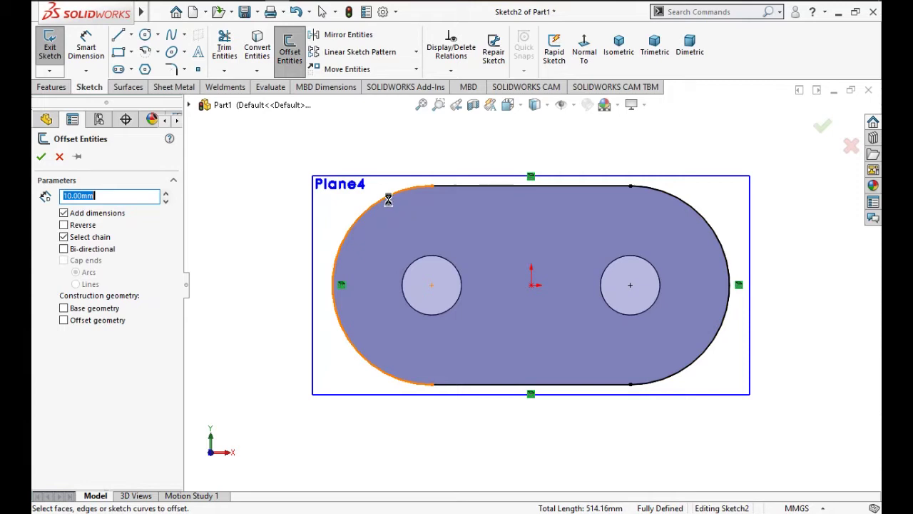
left_click(64, 224)
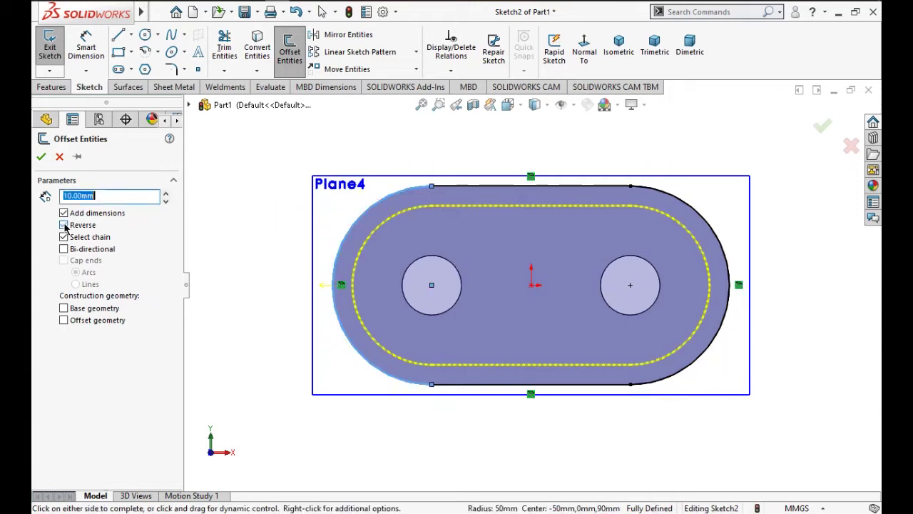
left_click(280, 275)
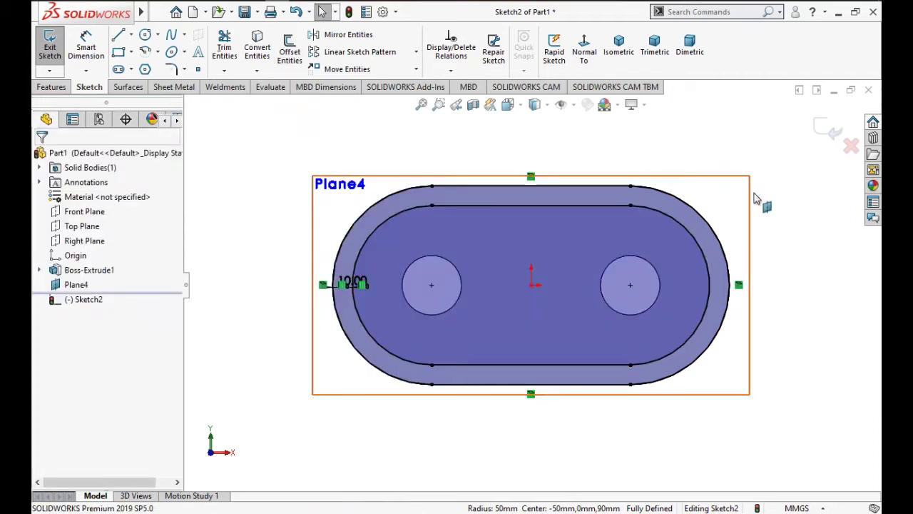
left_click(826, 129)
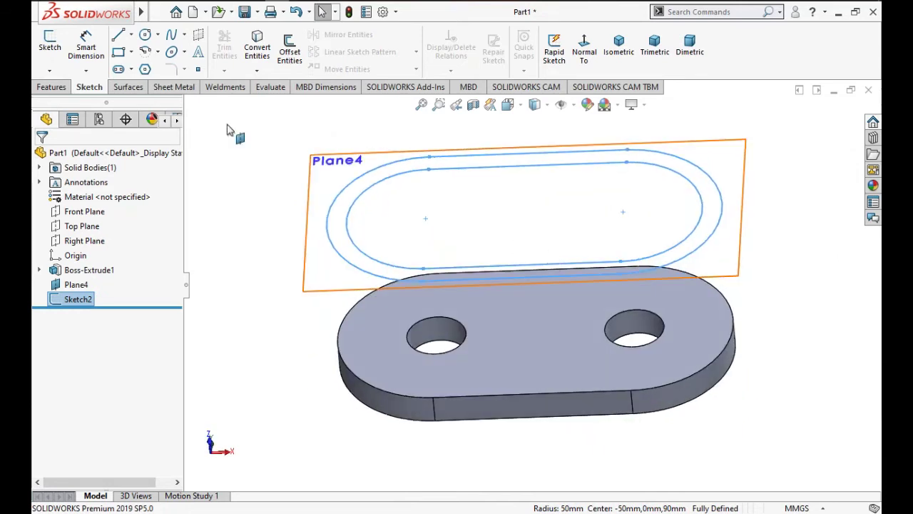
Extrude Sketch2's outline band 10 mm deep as Boss-Extrude2.
left_click(61, 47)
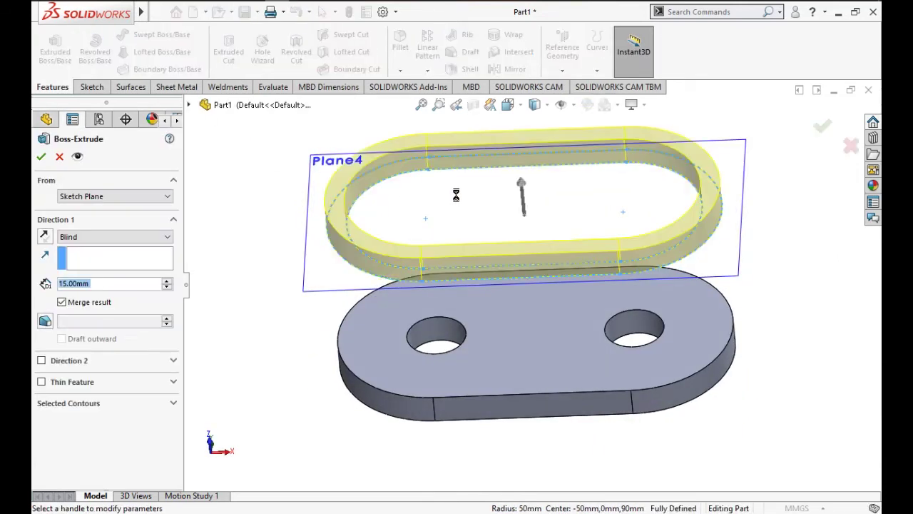
type("10")
key("Return")
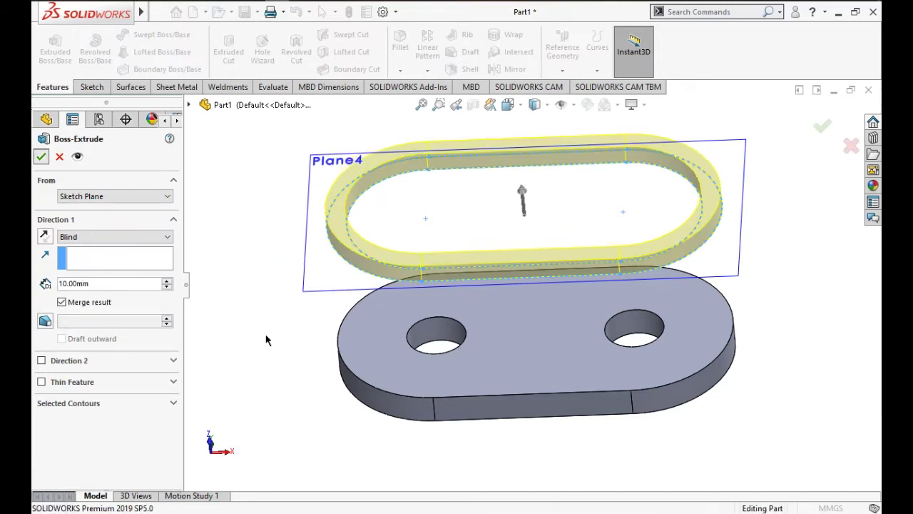
key("Return")
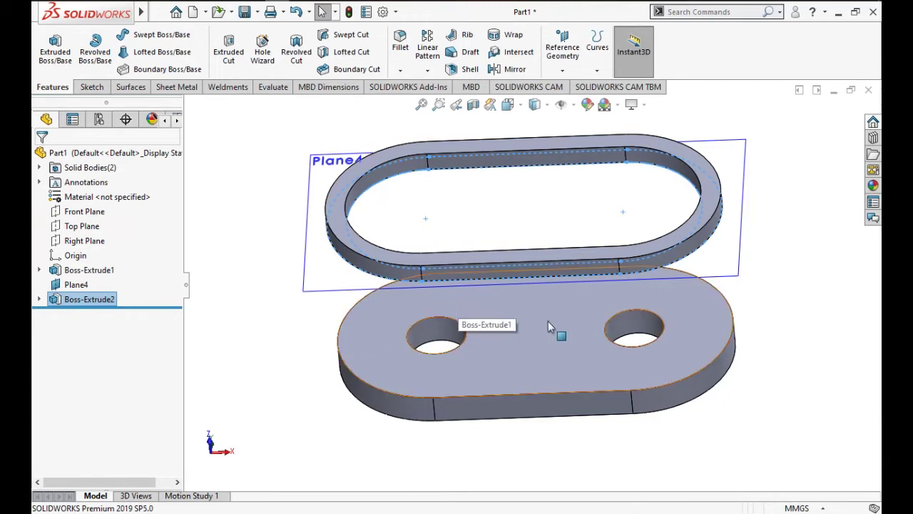
Open a new sketch on Plane4 viewed Normal To.
left_click(725, 282)
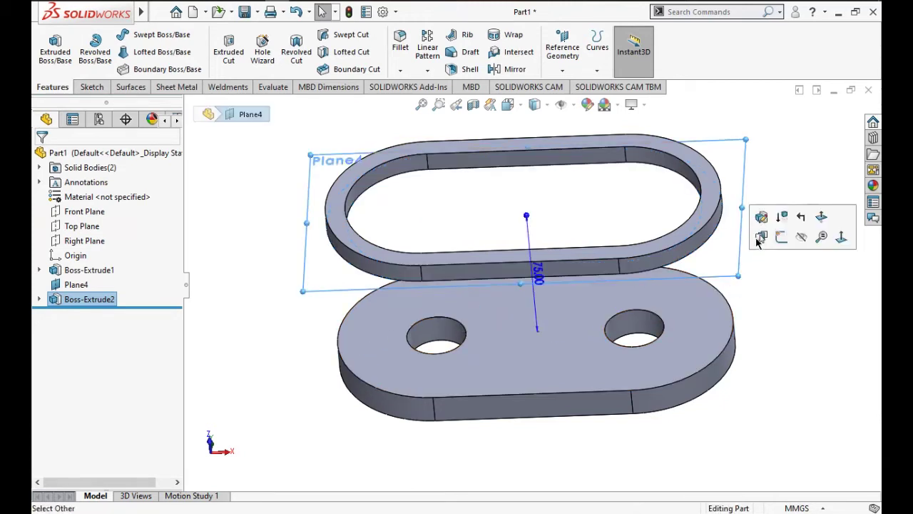
key("s")
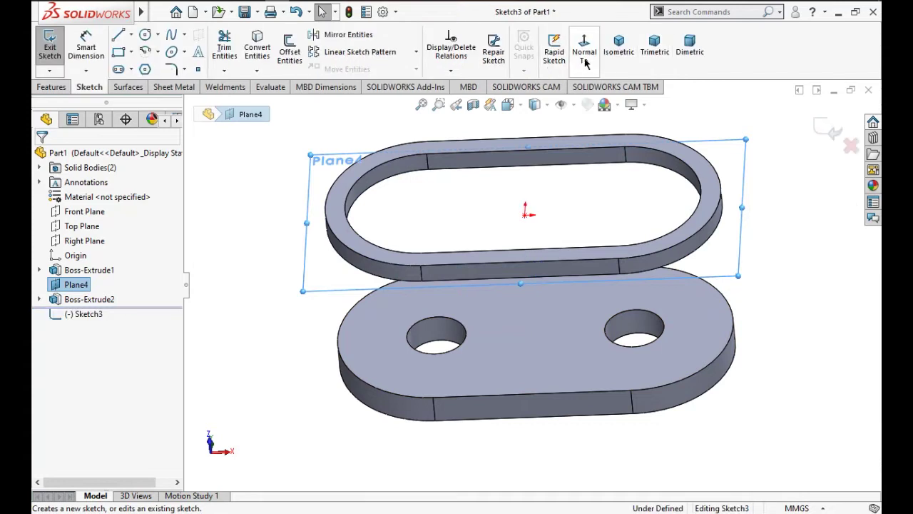
left_click(584, 57)
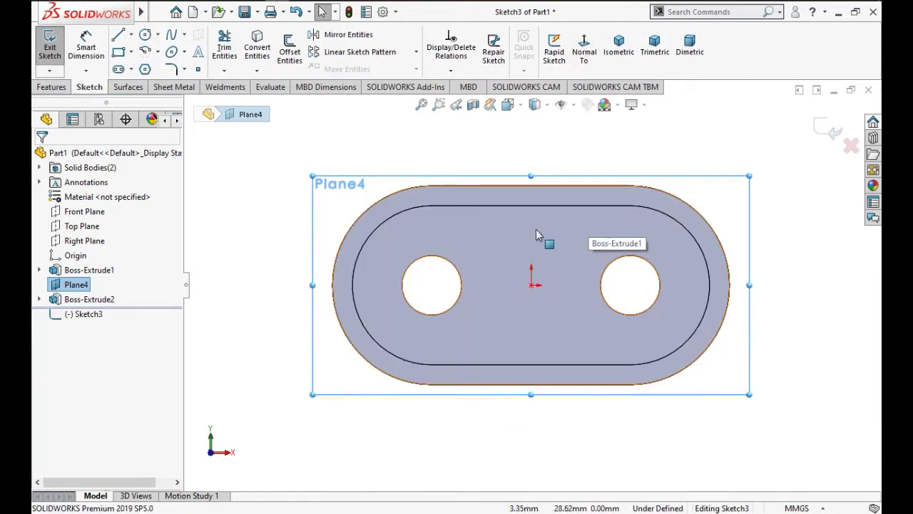
left_click(640, 167)
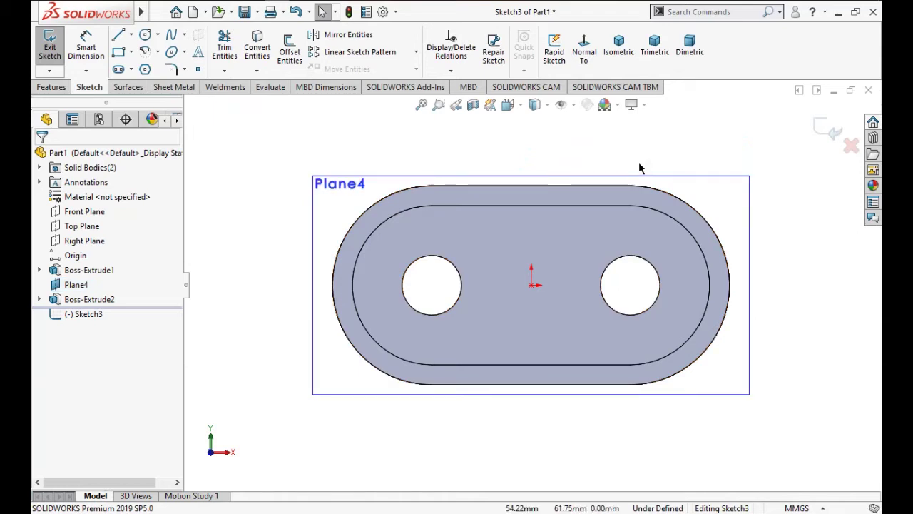
Draw a straight slot from the left hole centre to the right hole centre, 100 mm apart.
left_click(120, 70)
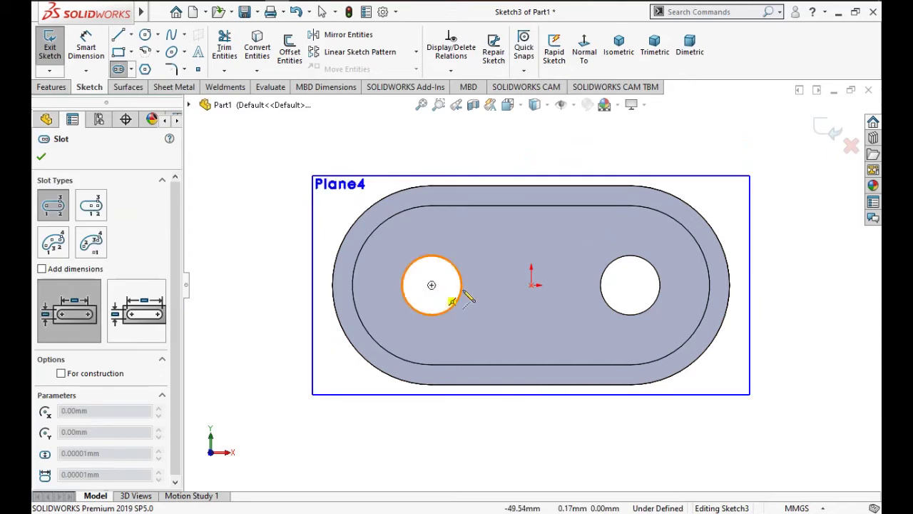
left_click(432, 286)
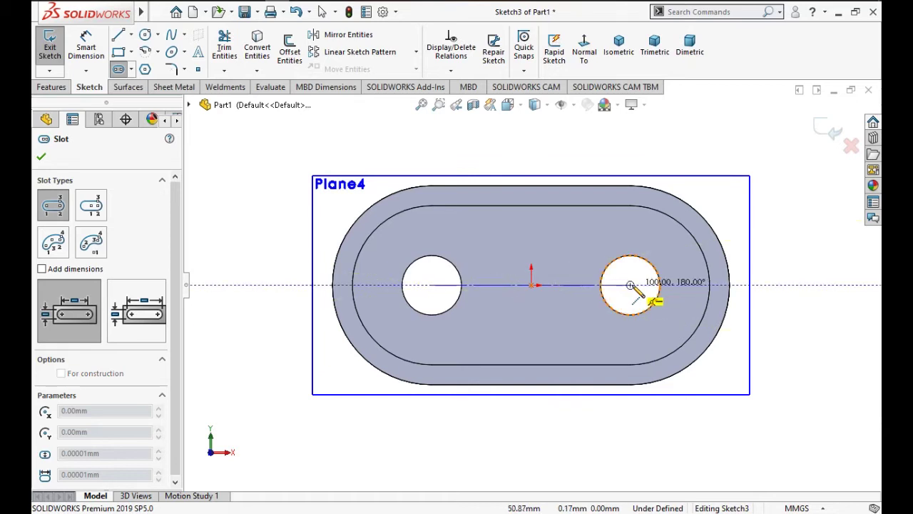
left_click(631, 285)
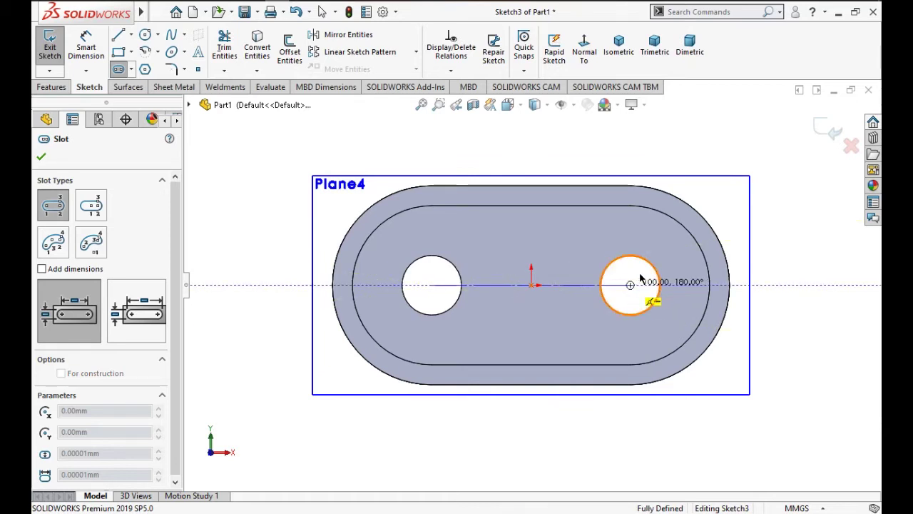
left_click(646, 263)
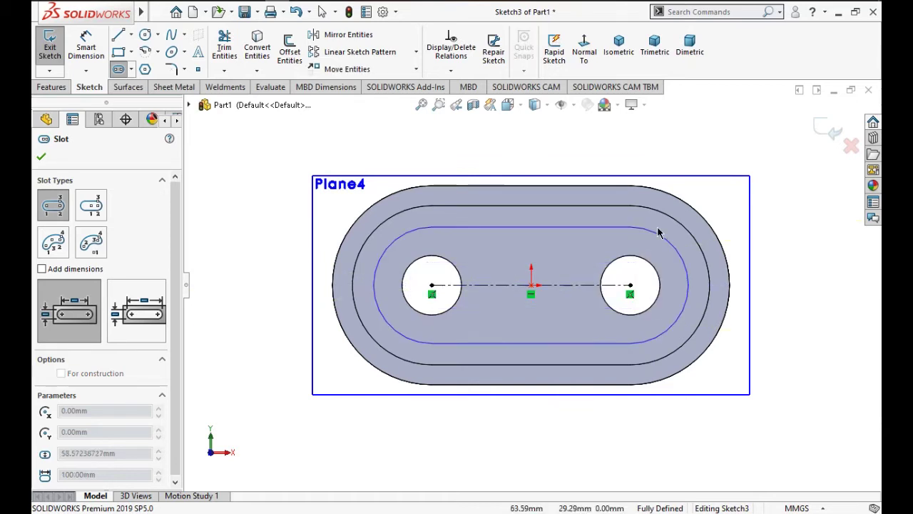
left_click(659, 233)
key("Escape")
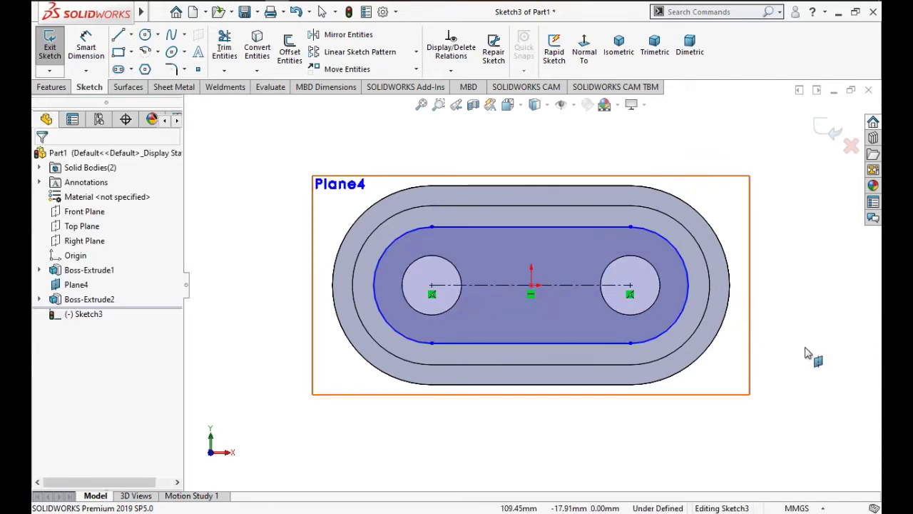
Dimension the hole centres 100 apart as a driven dimension and the slot end radius R25.
right_click_drag(805, 351, 800, 246)
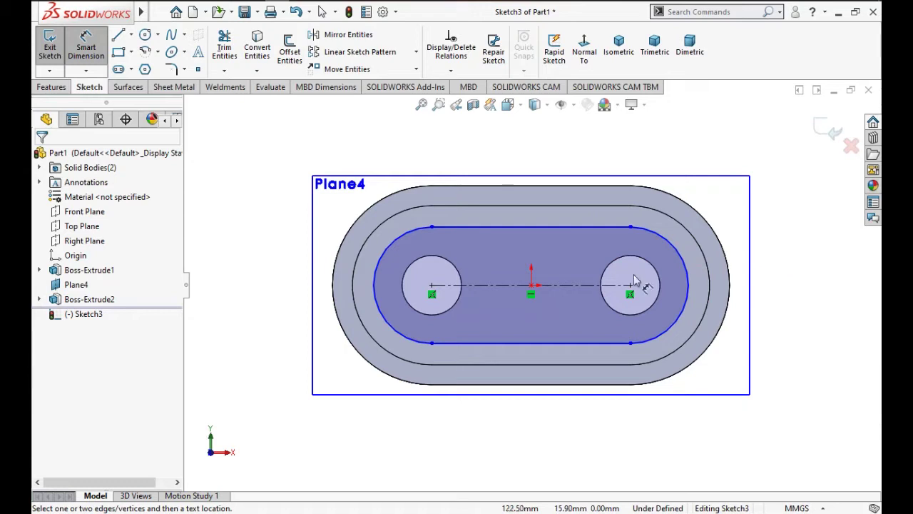
left_click(491, 286)
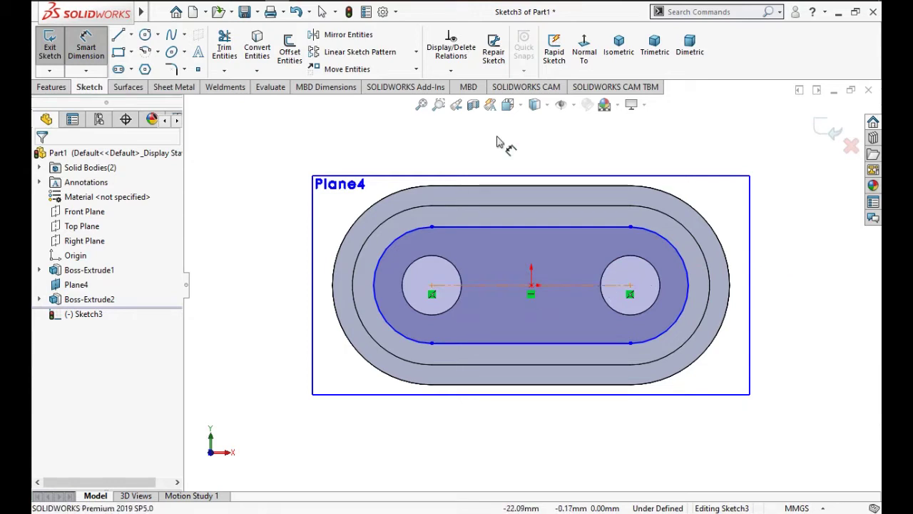
left_click(497, 141)
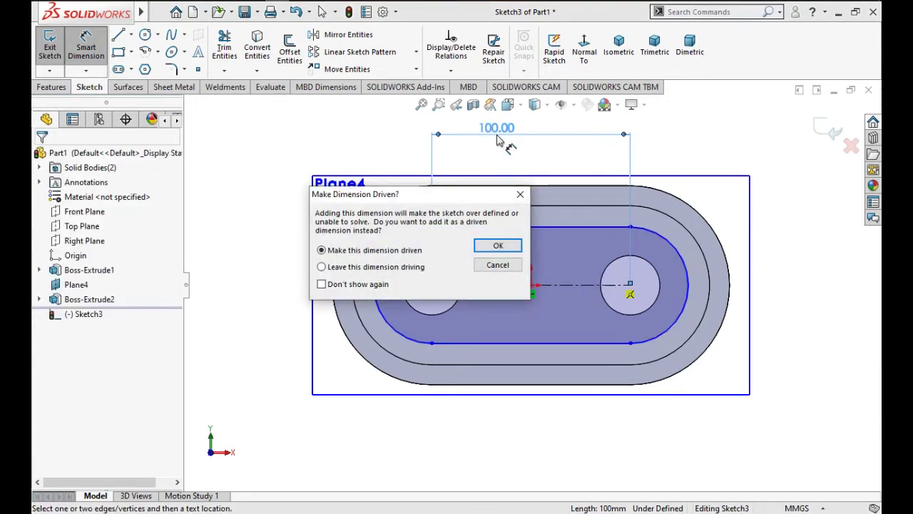
left_click(498, 245)
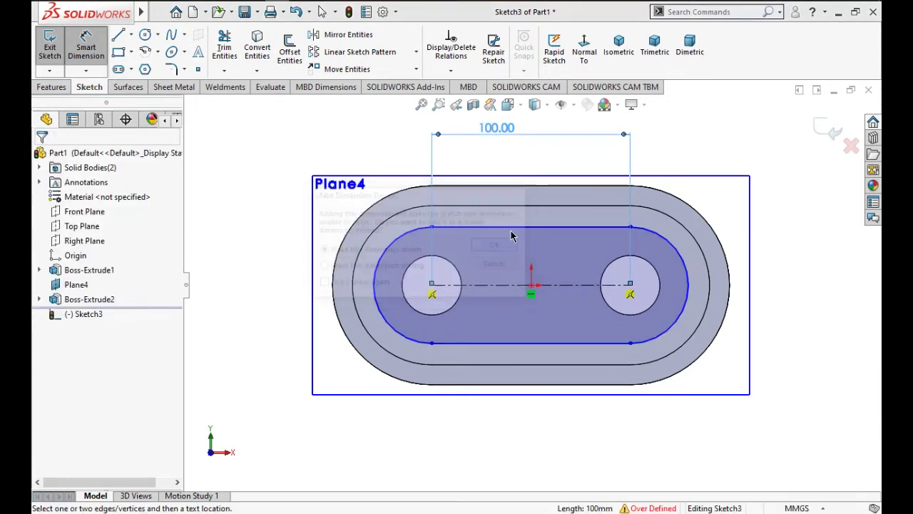
left_click(397, 143)
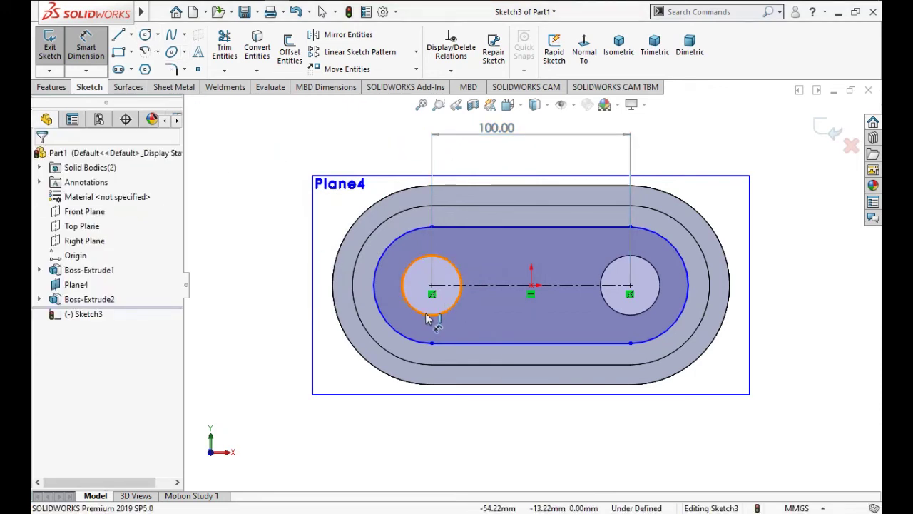
key("Escape")
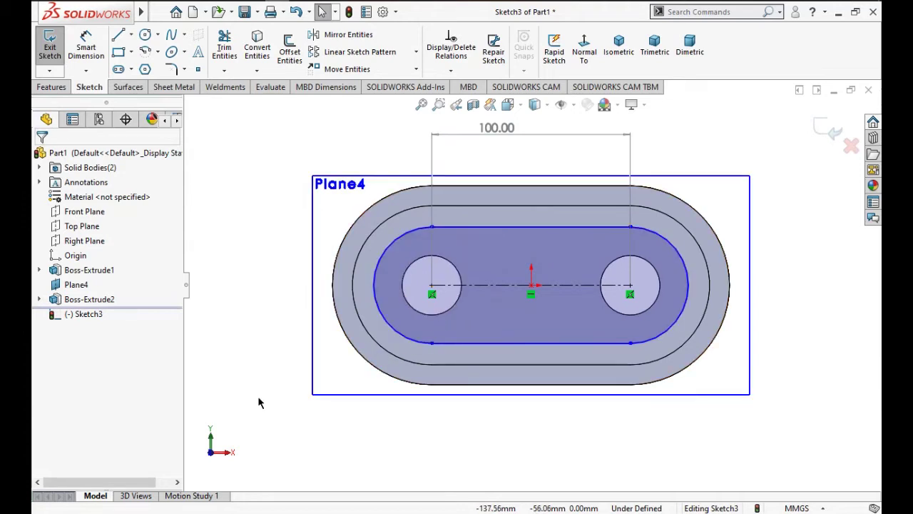
right_click_drag(248, 388, 249, 336)
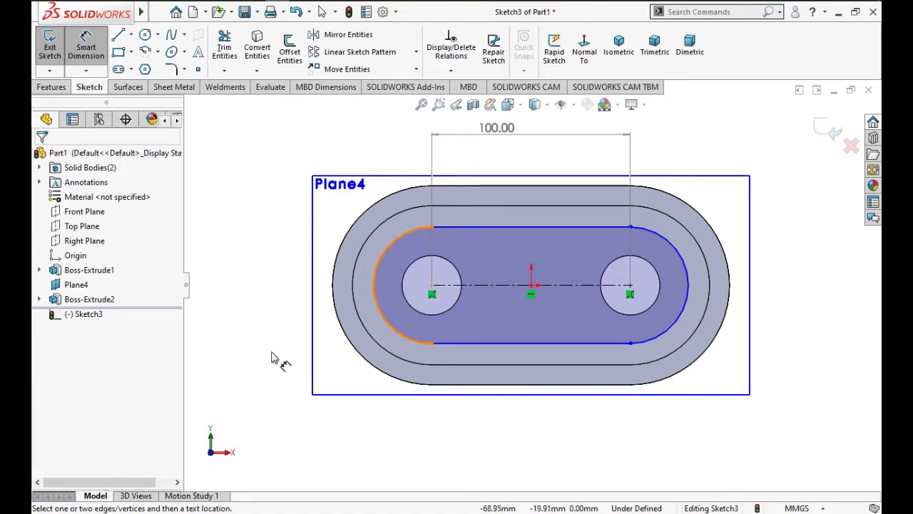
left_click(272, 358)
left_click(271, 358)
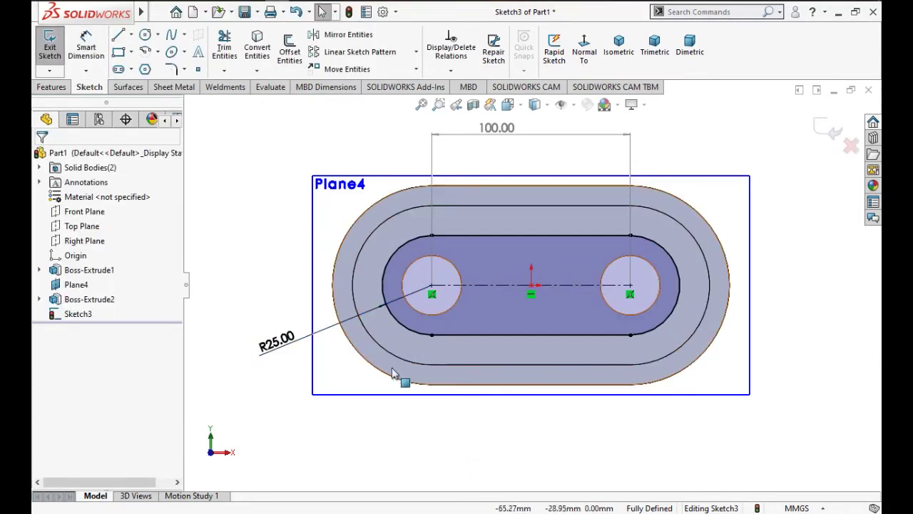
Convert both hole circles into the slot sketch and exit the sketch.
left_click(433, 319)
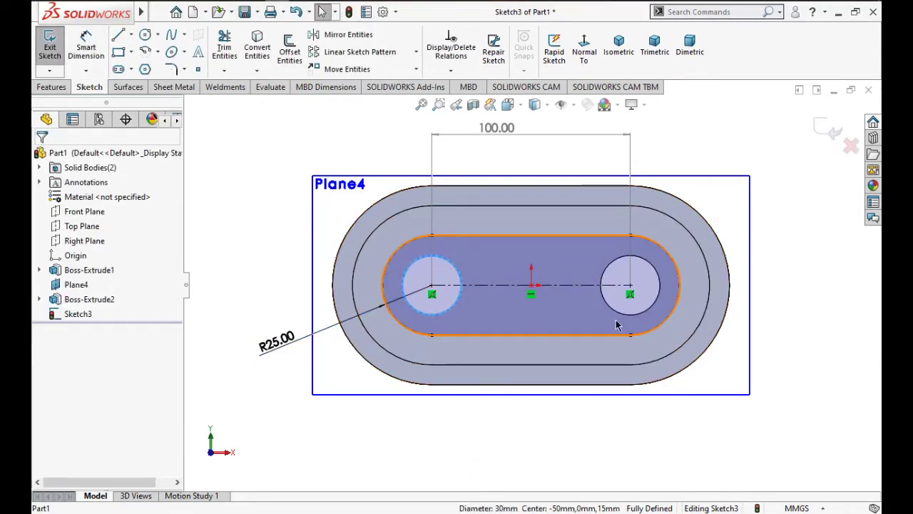
left_click(599, 305, "ctrl")
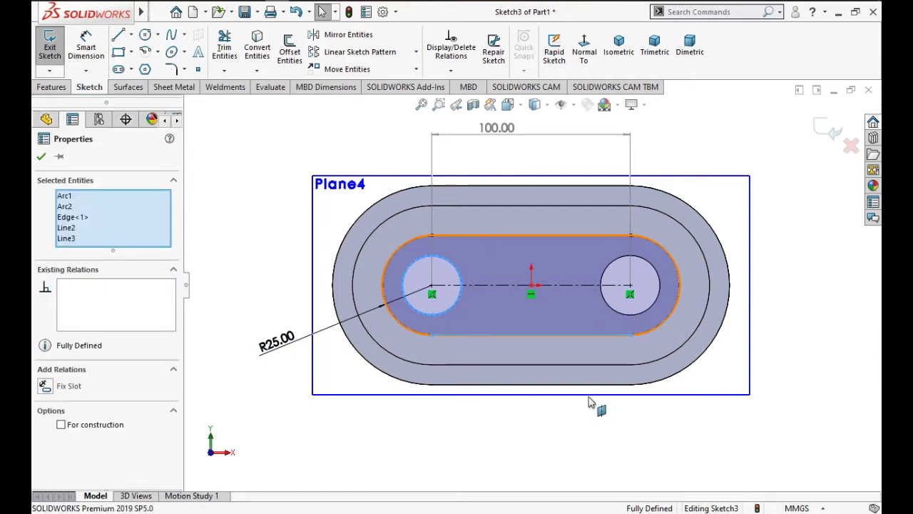
left_click(590, 403)
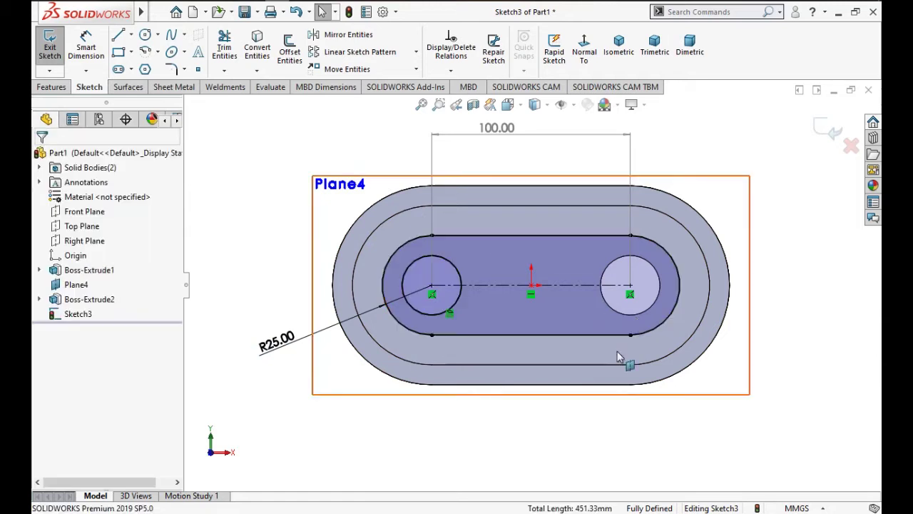
left_click(637, 314)
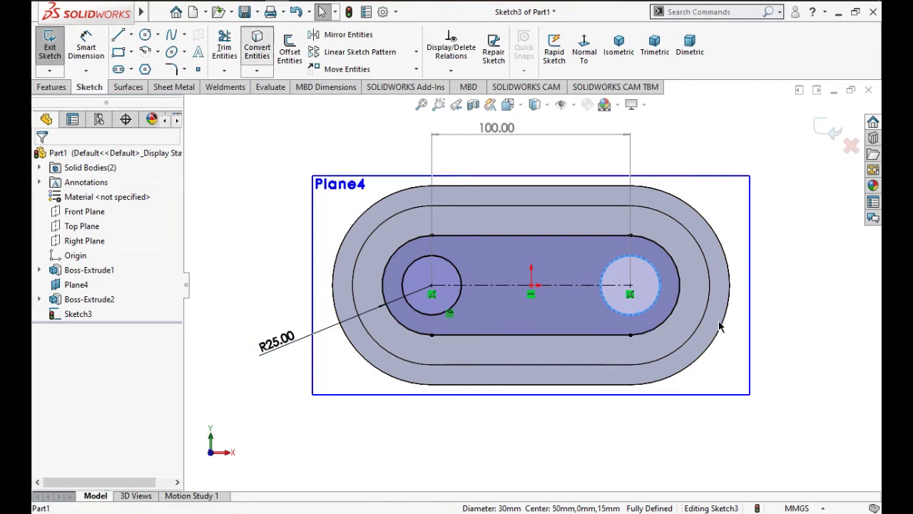
left_click(257, 50)
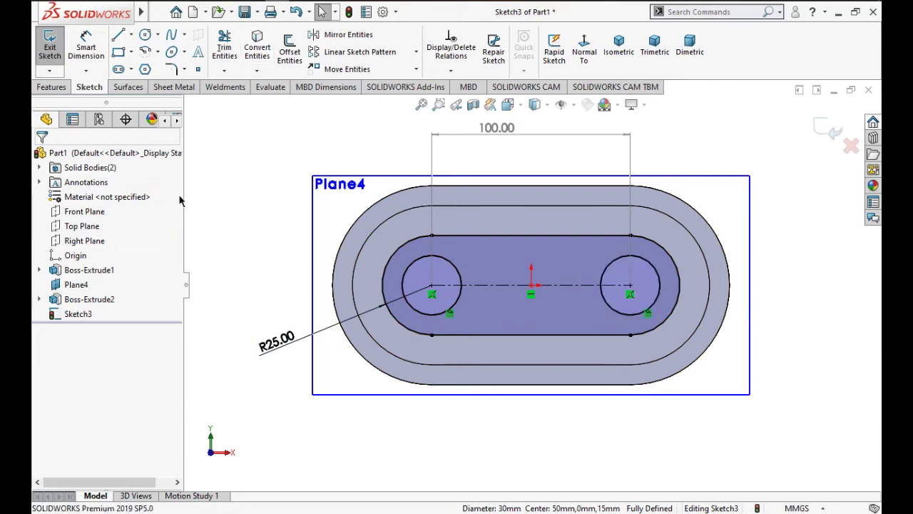
left_click(828, 130)
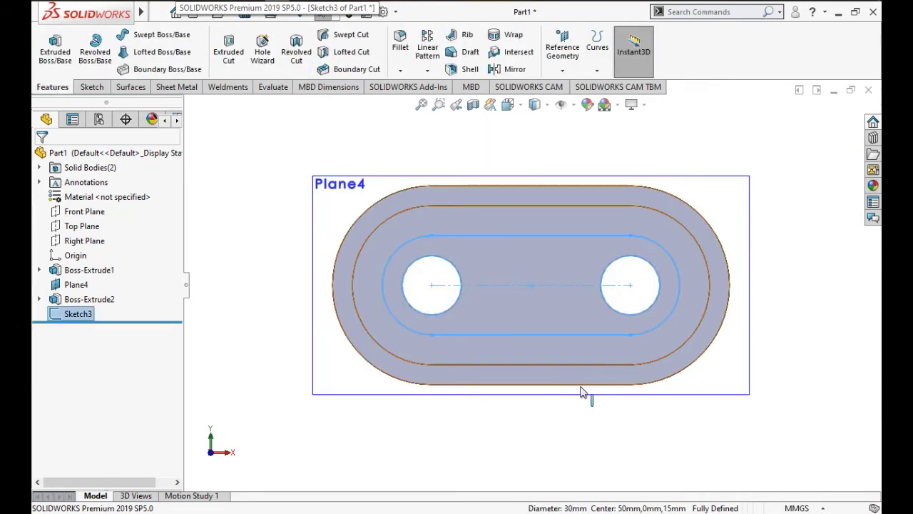
Extrude Sketch3's slot 10 mm Blind into the inner holed plate, then inspect Plane4.
middle_click_drag(586, 393, 565, 293)
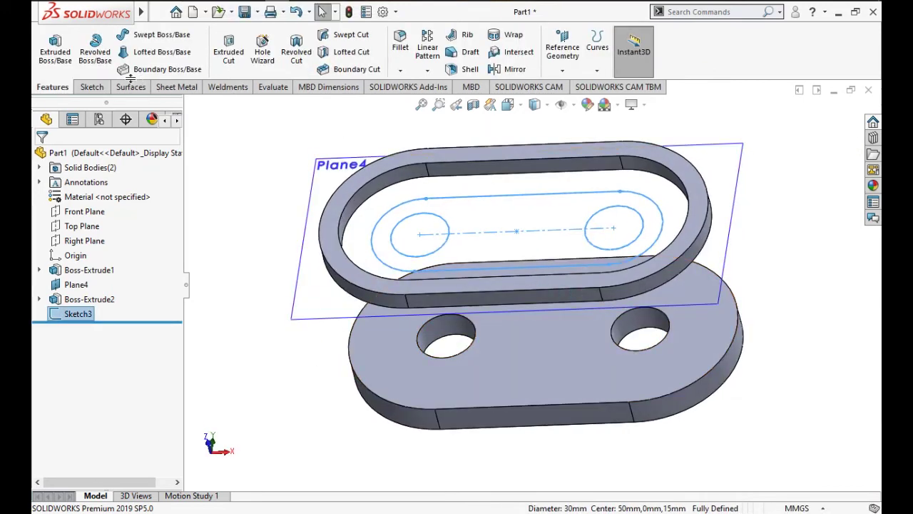
left_click(55, 50)
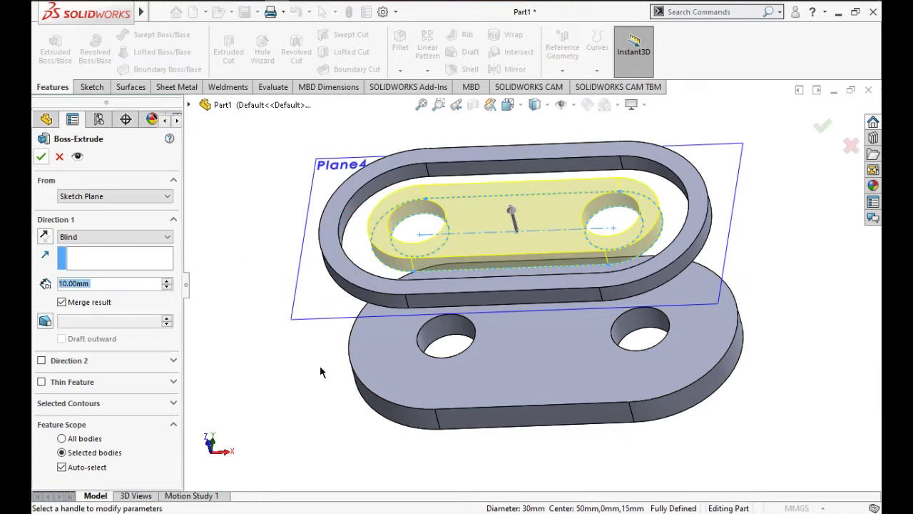
key("Return")
middle_click_drag(325, 372, 437, 303)
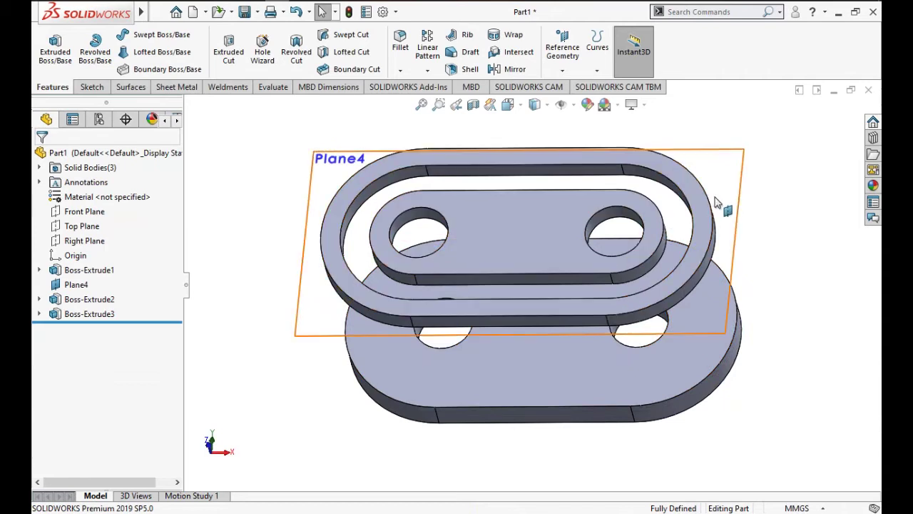
left_click(738, 204)
left_click(771, 227)
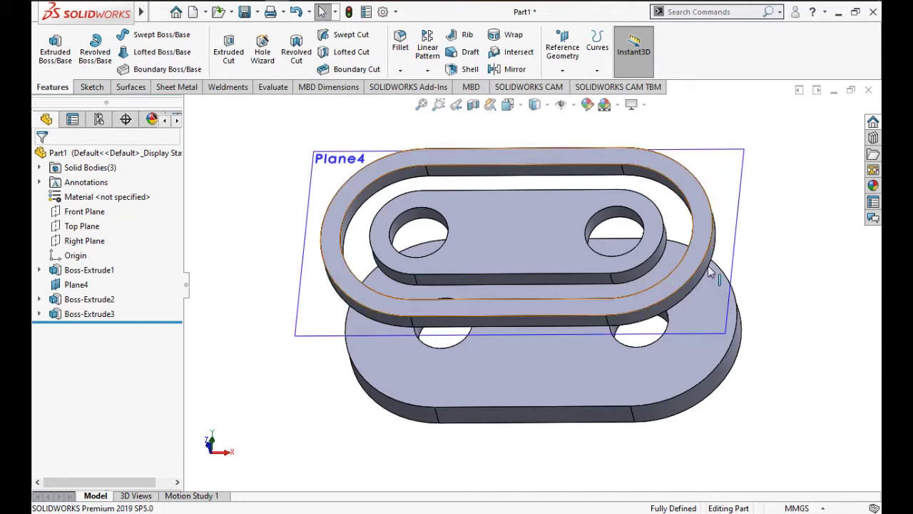
middle_click_drag(710, 271, 689, 198)
Start a sketch on the Top Plane and draw a sloped line to the plate's top-right corner.
left_click(708, 244)
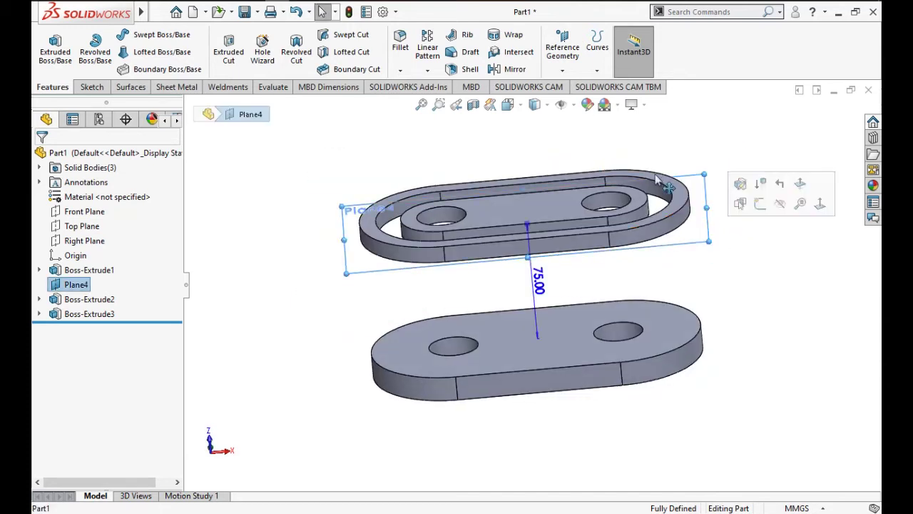
left_click(562, 51)
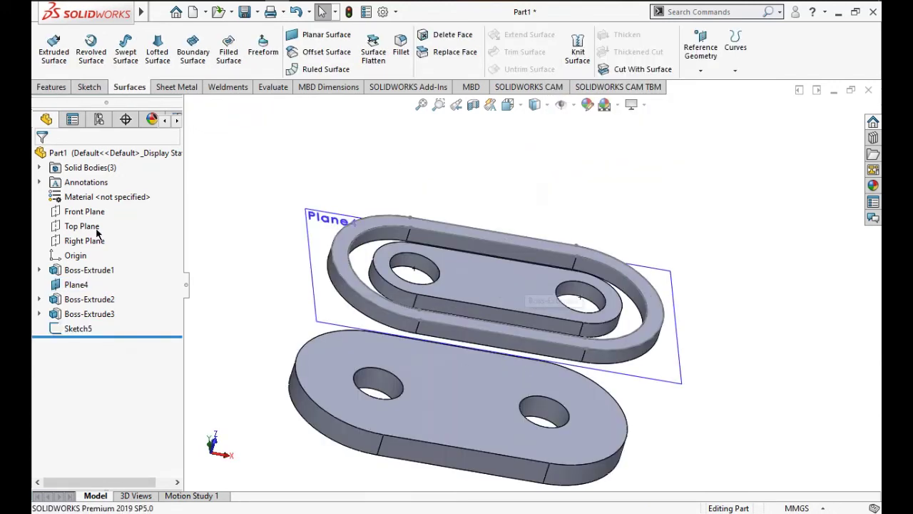
left_click(97, 228)
left_click(108, 207)
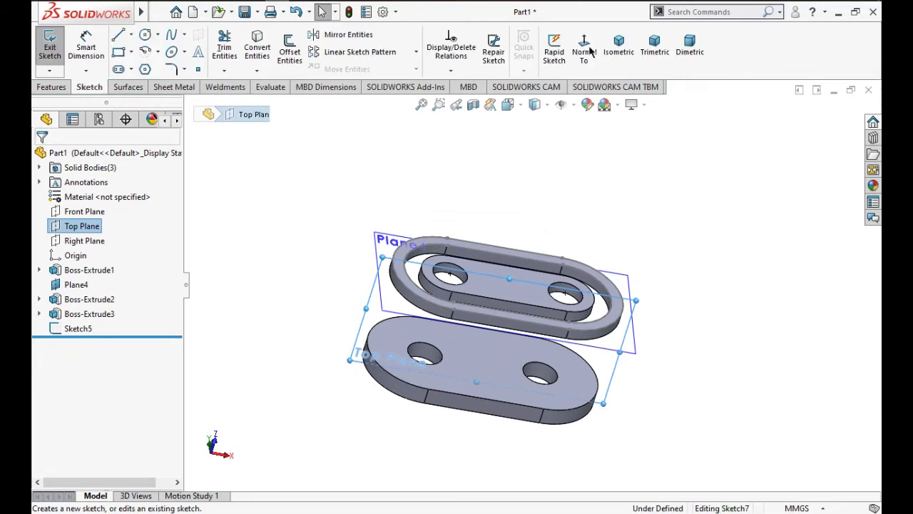
left_click(584, 48)
scroll(546, 189, "down", 3)
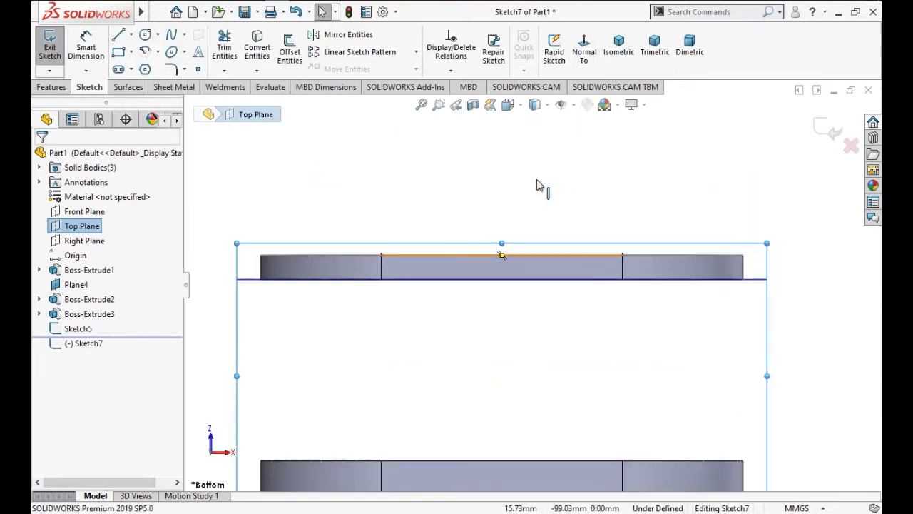
left_click(119, 35)
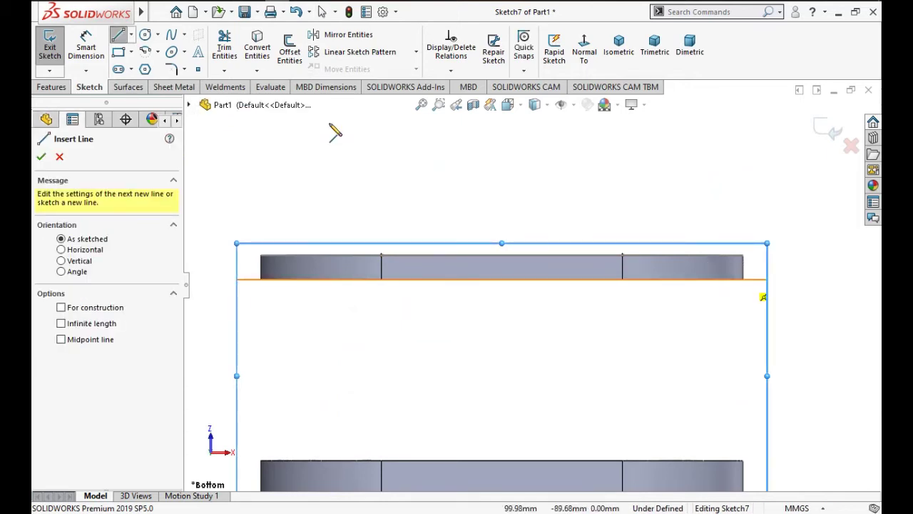
scroll(728, 239, "up", 2)
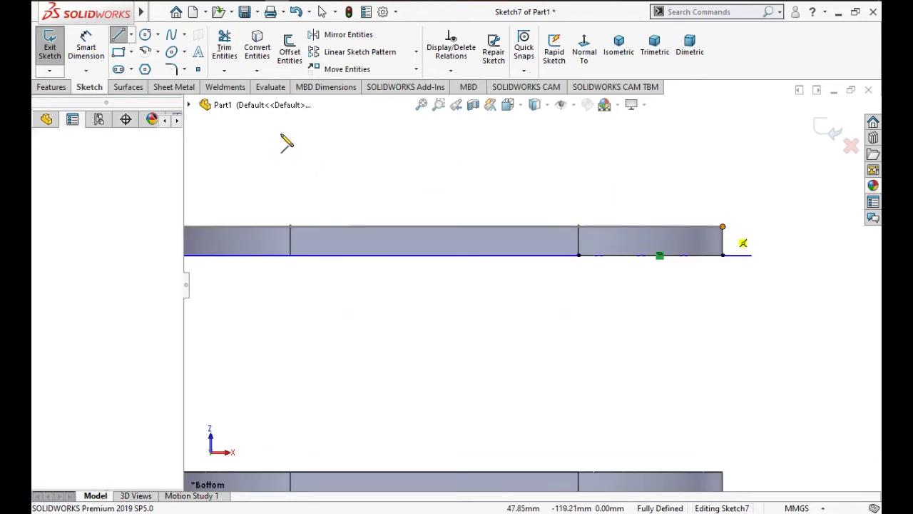
scroll(286, 143, "down", 2)
left_click_drag(323, 158, 663, 243)
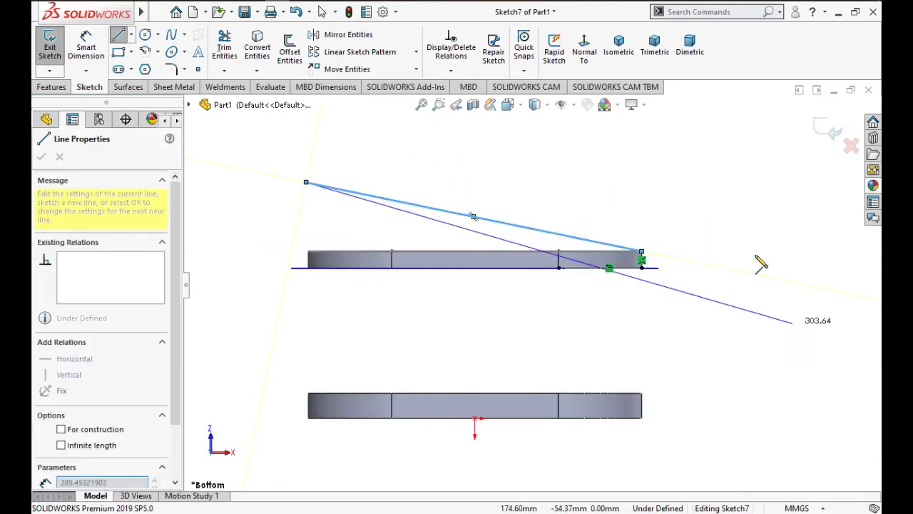
Dimension the sloped line at 10° to the plate's top edge.
key("d")
scroll(505, 371, "up", 2)
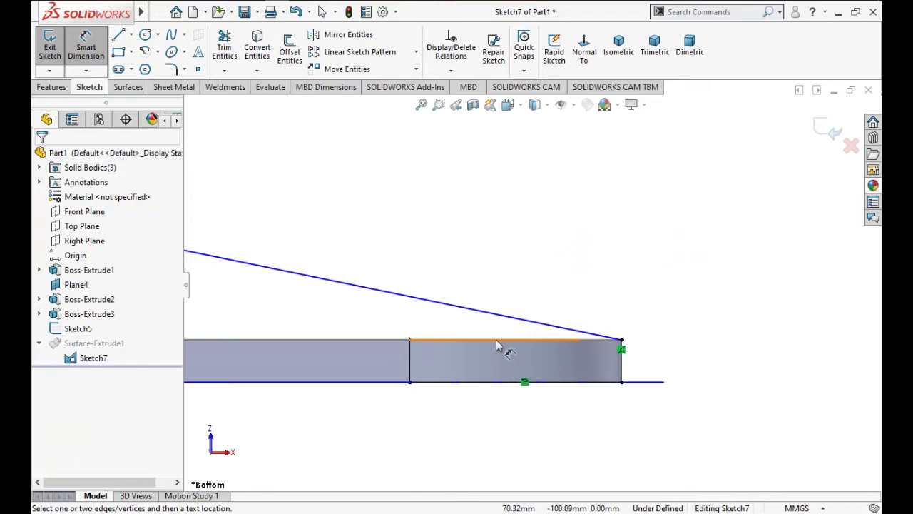
left_click(496, 340)
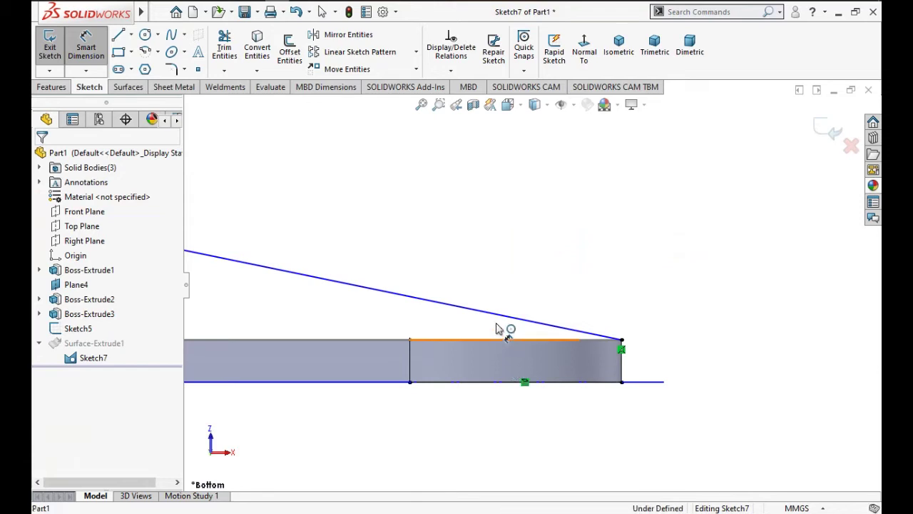
left_click(405, 329)
left_click(408, 317)
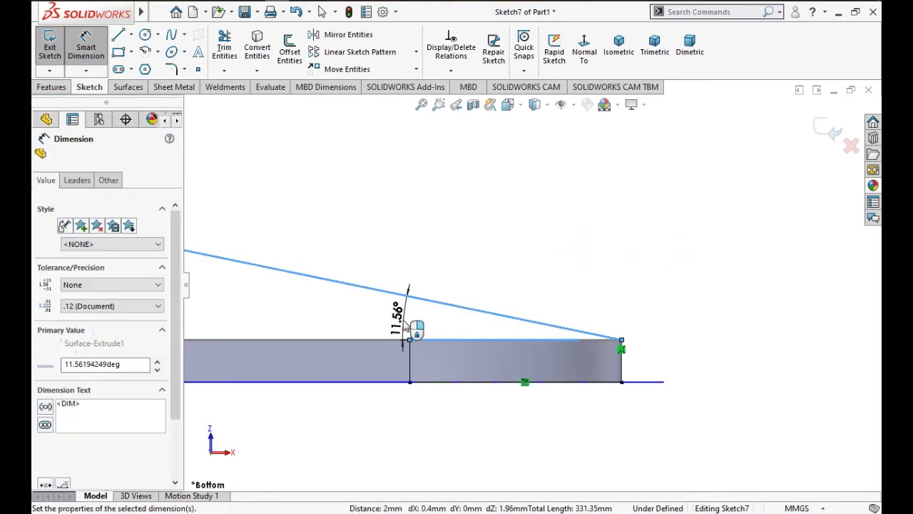
type("10")
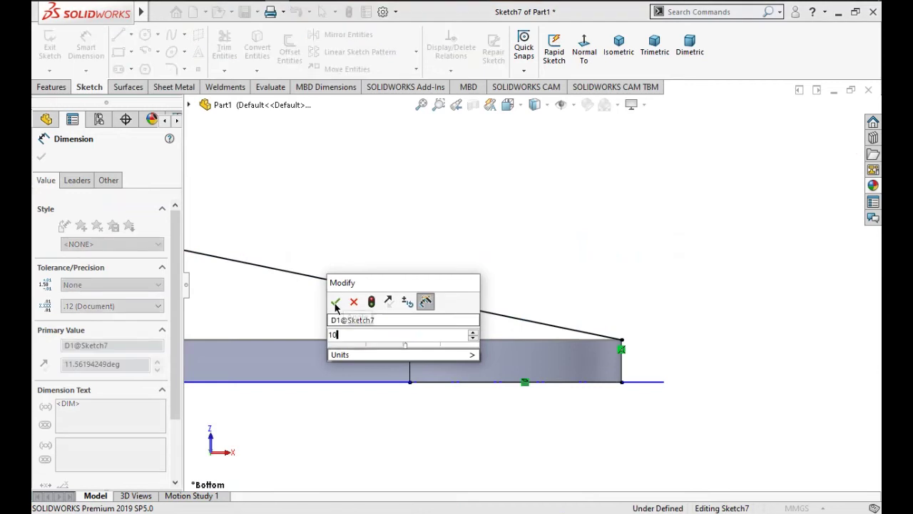
left_click(335, 303)
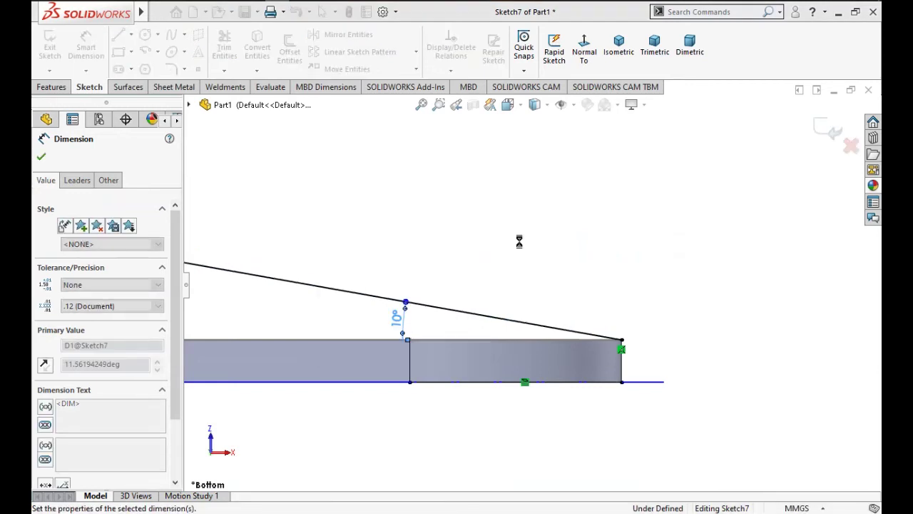
scroll(520, 242, "up", 5)
key("Escape")
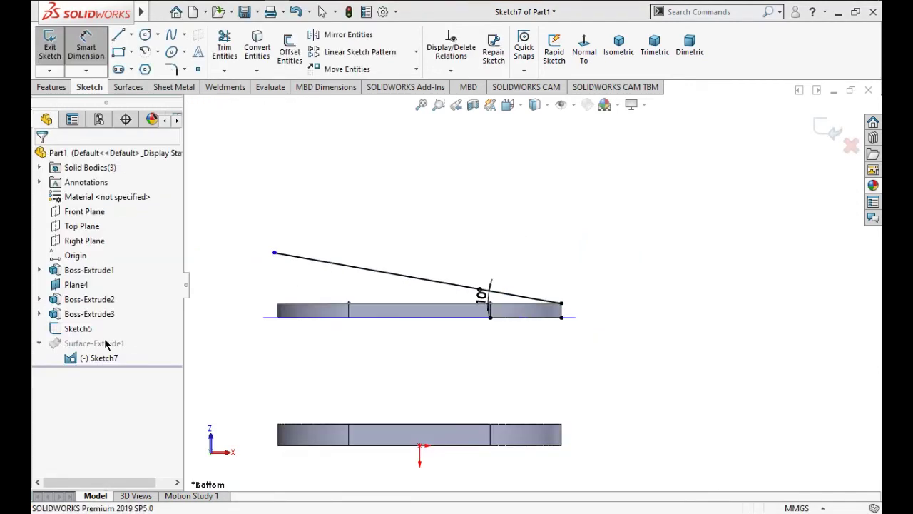
Delete the failed Surface-Extrude1 from the feature tree.
left_click(105, 344)
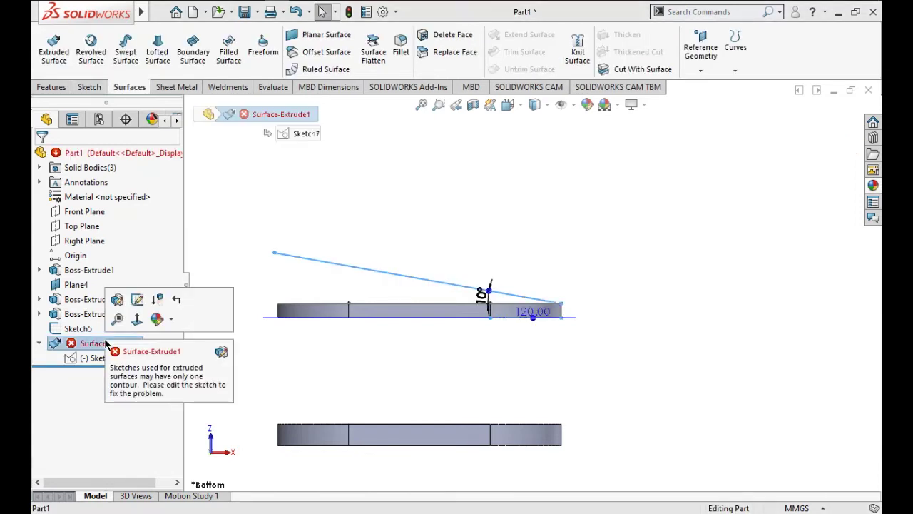
key("Delete")
key("Return")
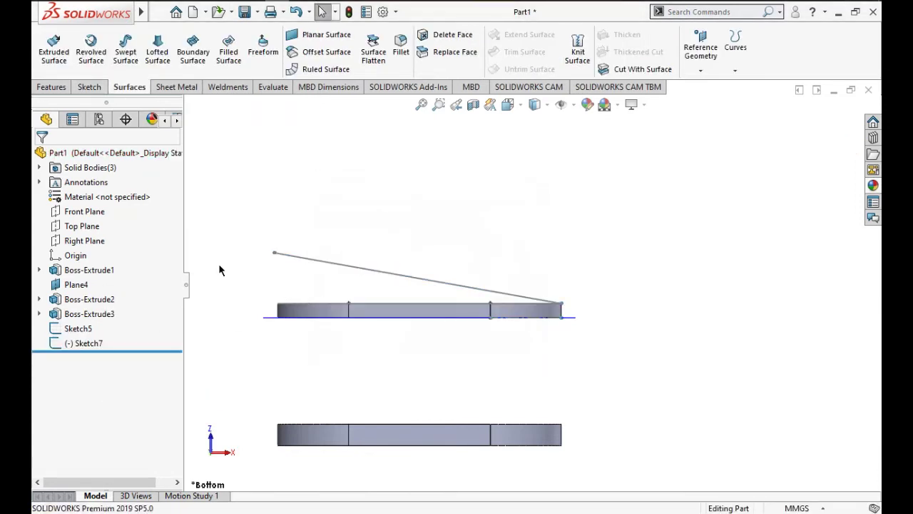
scroll(219, 263, "down", 1)
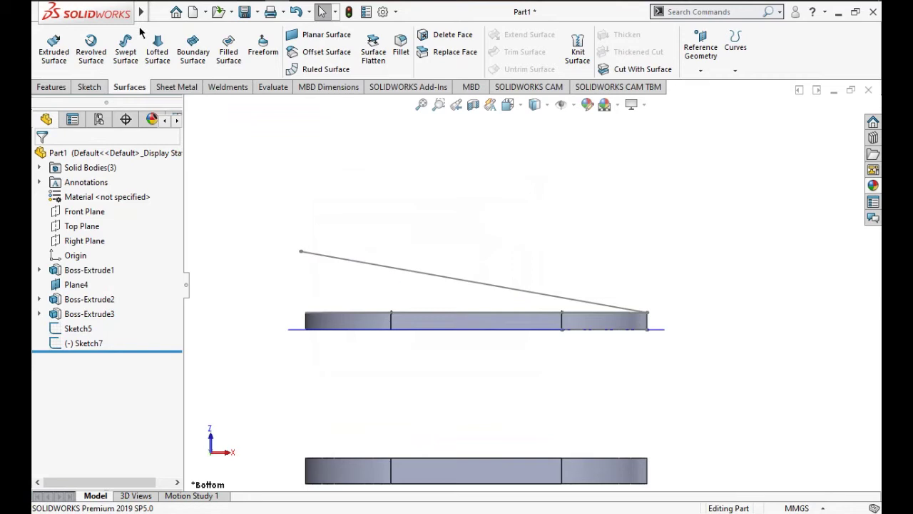
Surface-extrude the angled line Mid Plane with a 200 mm depth.
left_click(54, 44)
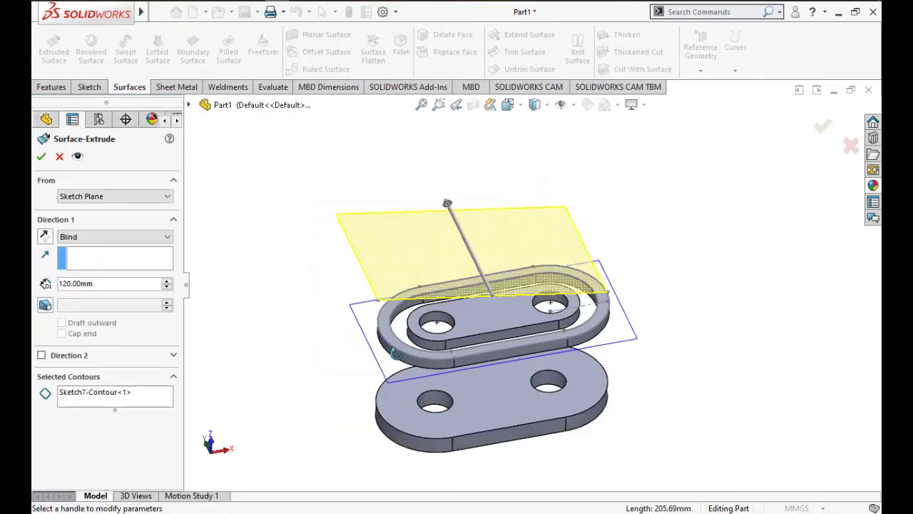
left_click(143, 237)
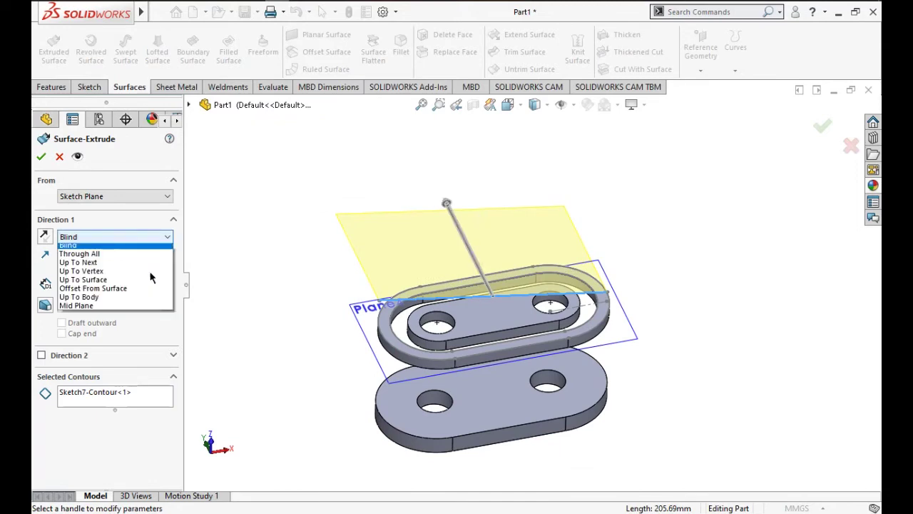
left_click(144, 263)
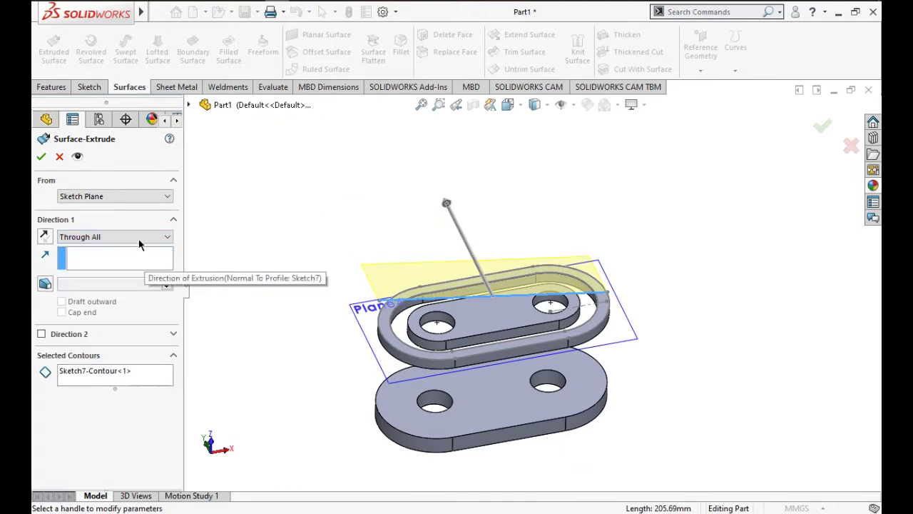
left_click(144, 236)
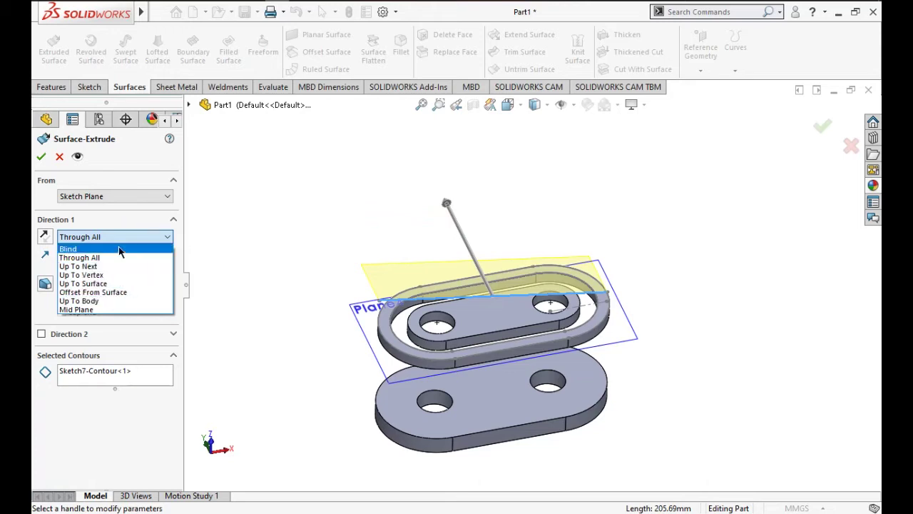
left_click(125, 309)
left_click(107, 237)
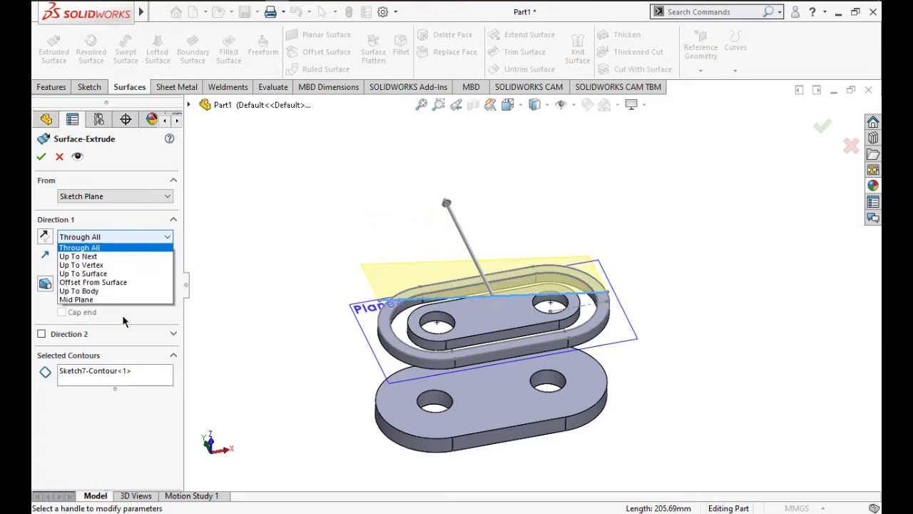
left_click(118, 309)
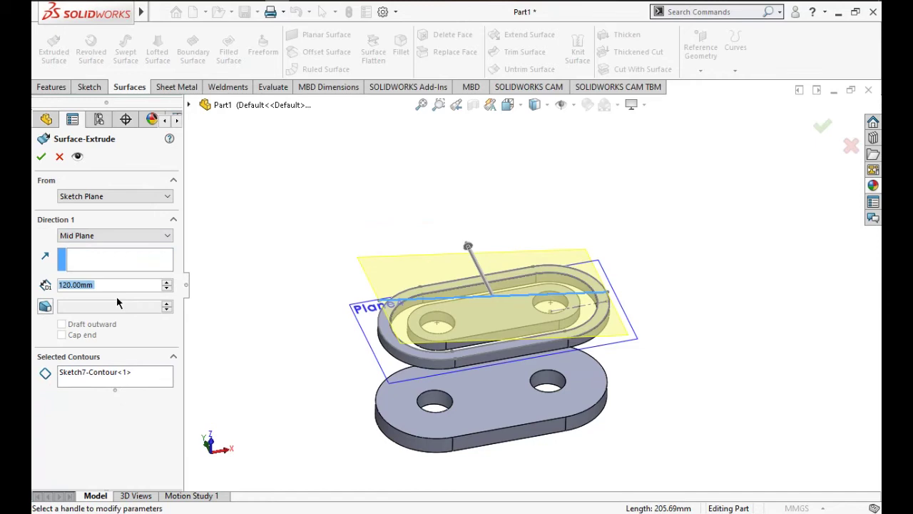
type("2")
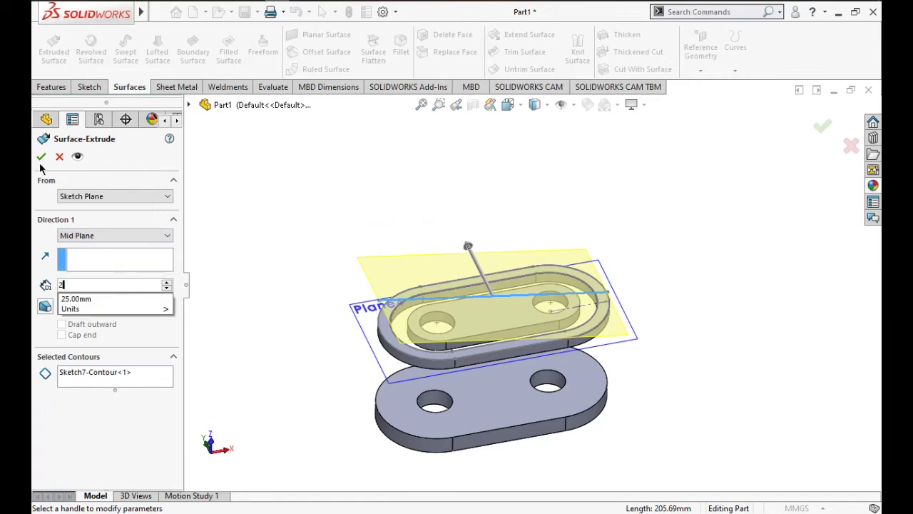
type("00")
key("Return")
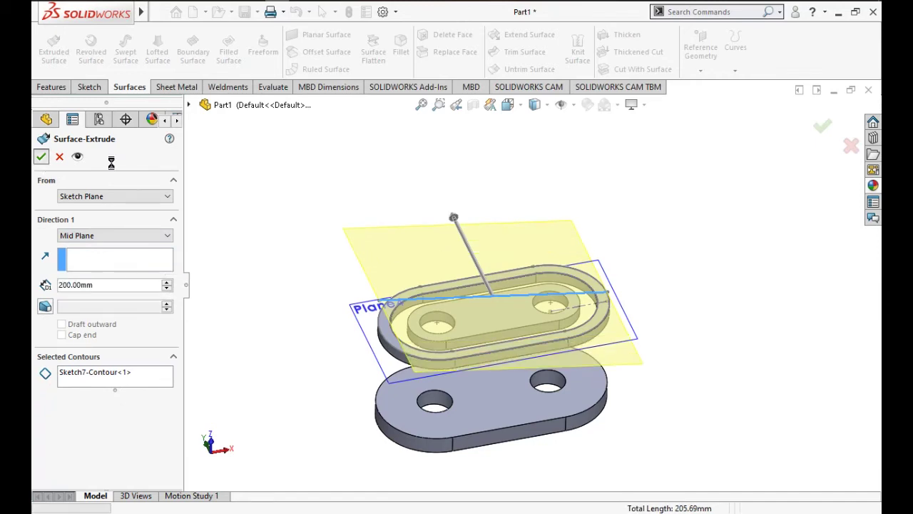
middle_click_drag(384, 298, 354, 241)
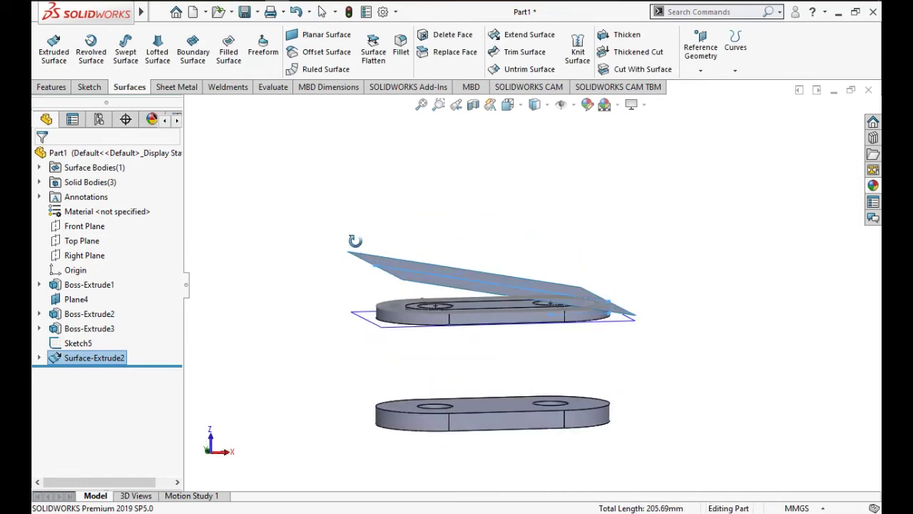
Discard an accidental empty sketch and cancel a stray extrusion.
middle_click_drag(355, 241, 290, 292)
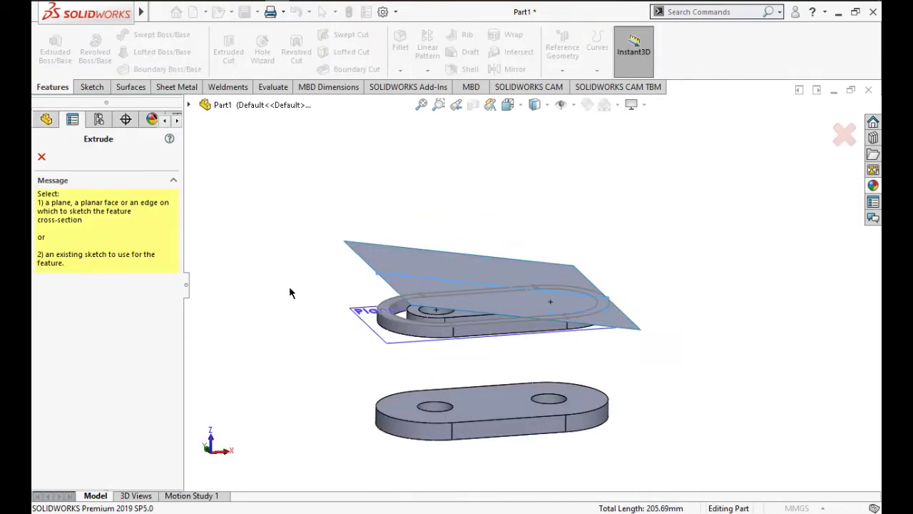
left_click(290, 292)
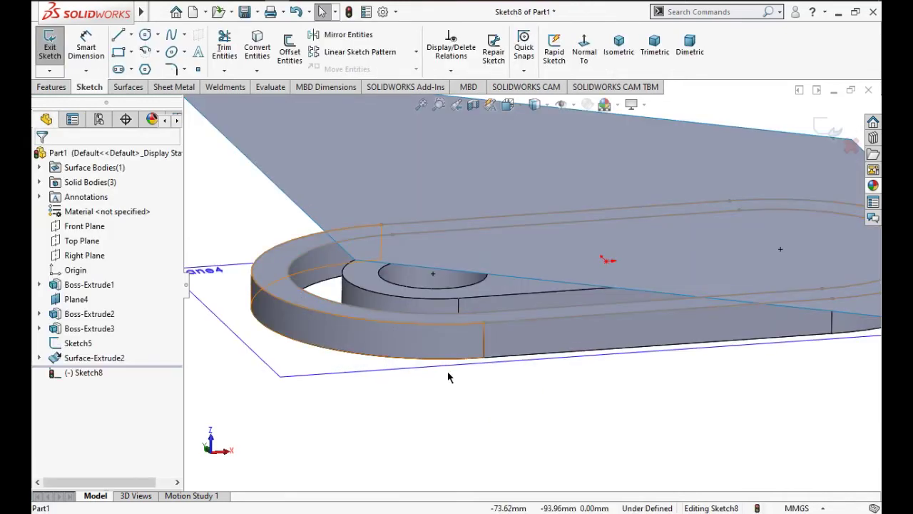
scroll(447, 371, "up", 2)
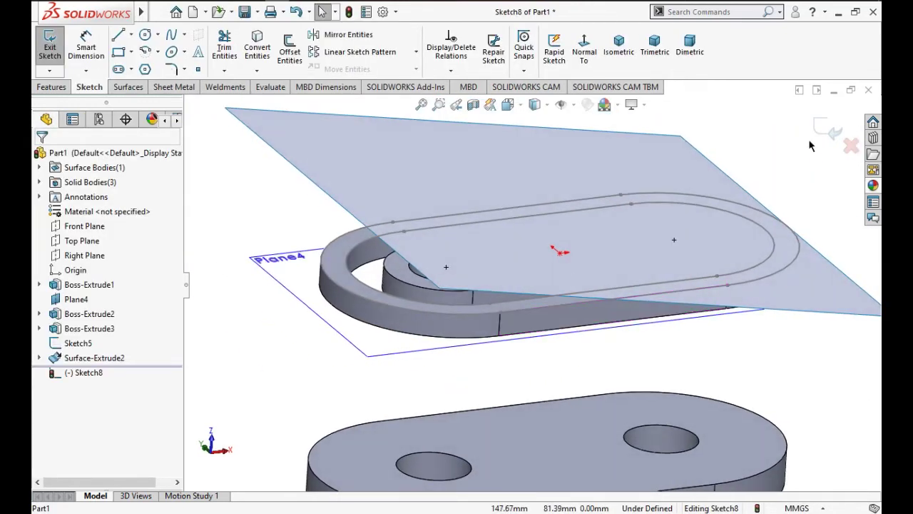
left_click(851, 146)
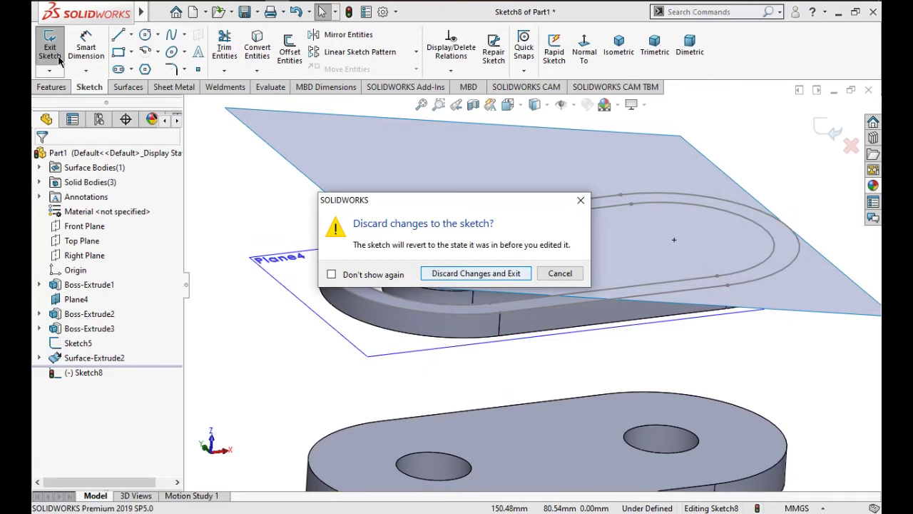
key("Return")
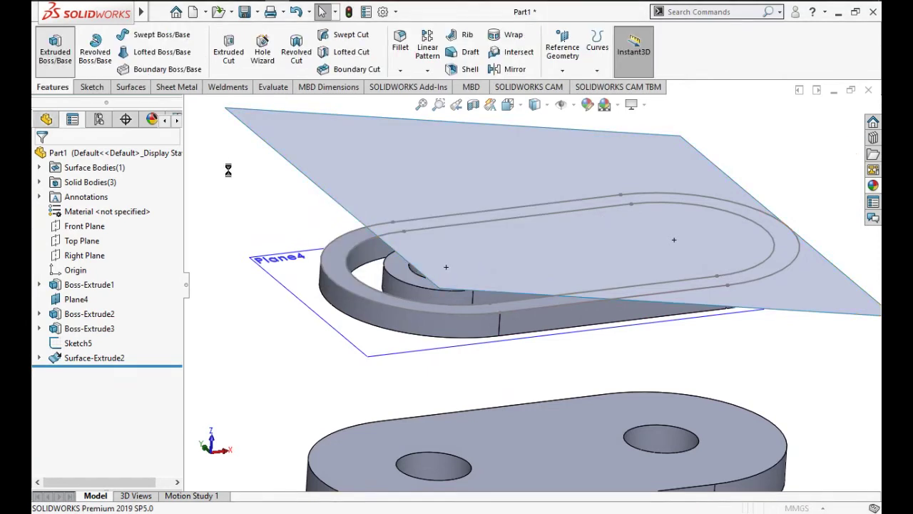
left_click(56, 50)
key("Escape")
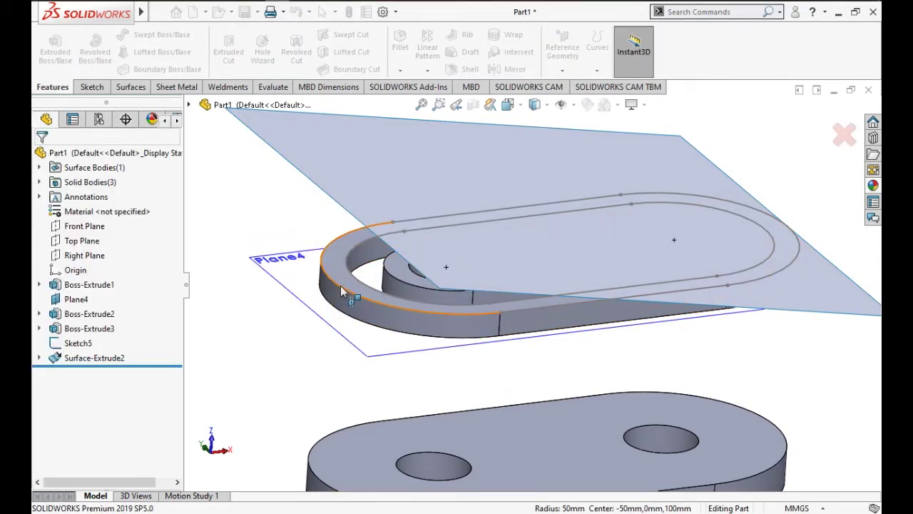
Extrude the slot outline sketch, using the ring region between the outlines as the contour.
left_click(341, 286)
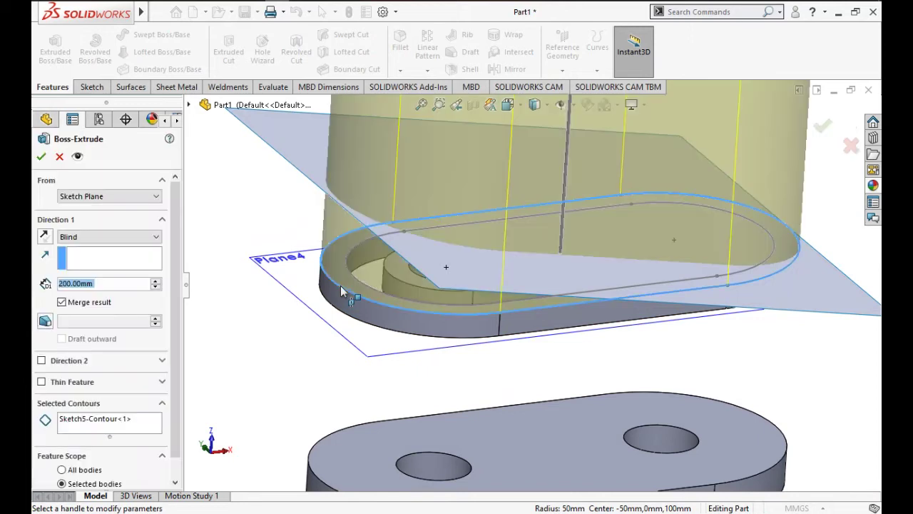
middle_click_drag(373, 278, 379, 359)
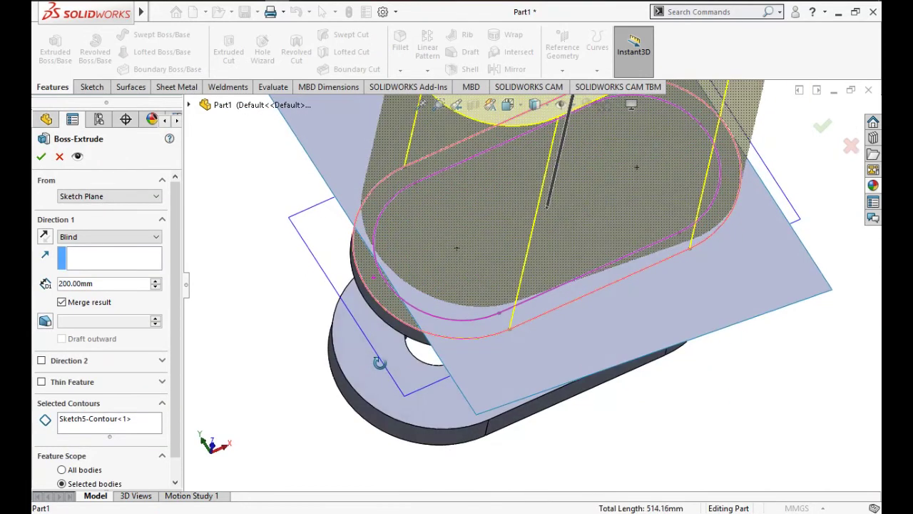
scroll(491, 328, "down", 3)
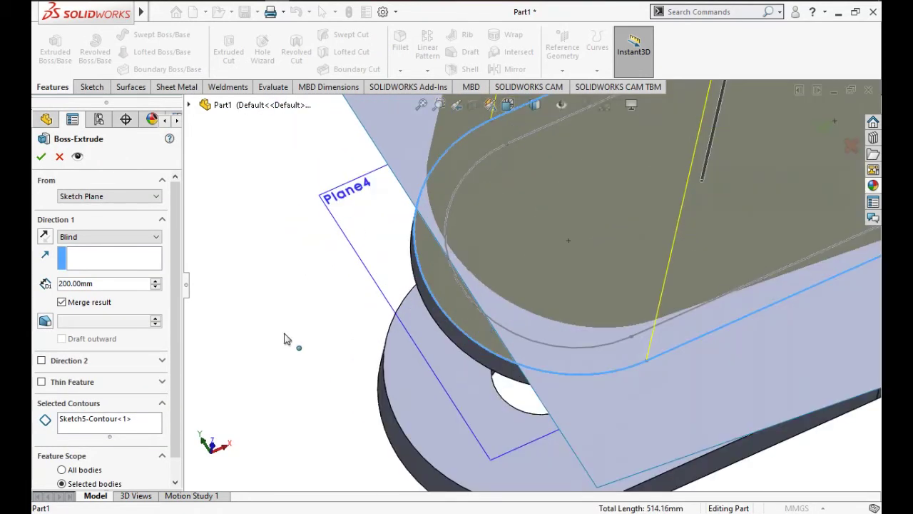
left_click(150, 426)
right_click(150, 426)
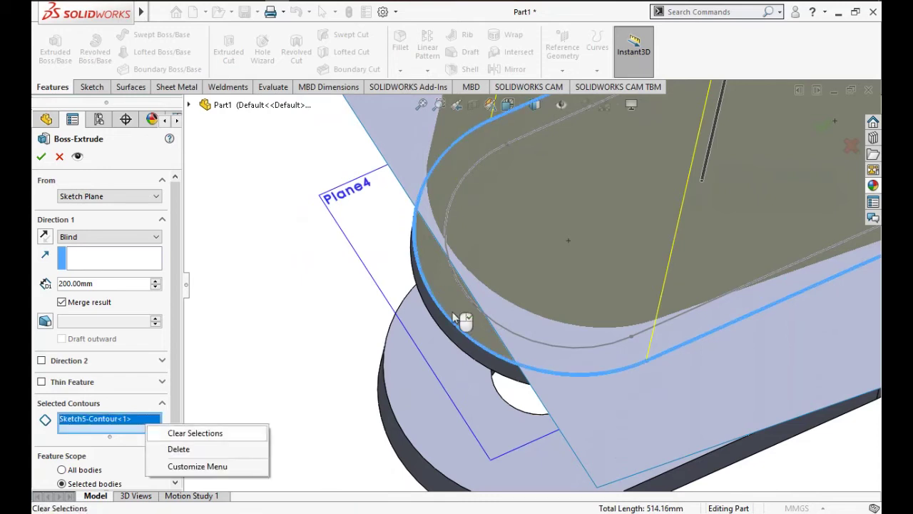
left_click(195, 433)
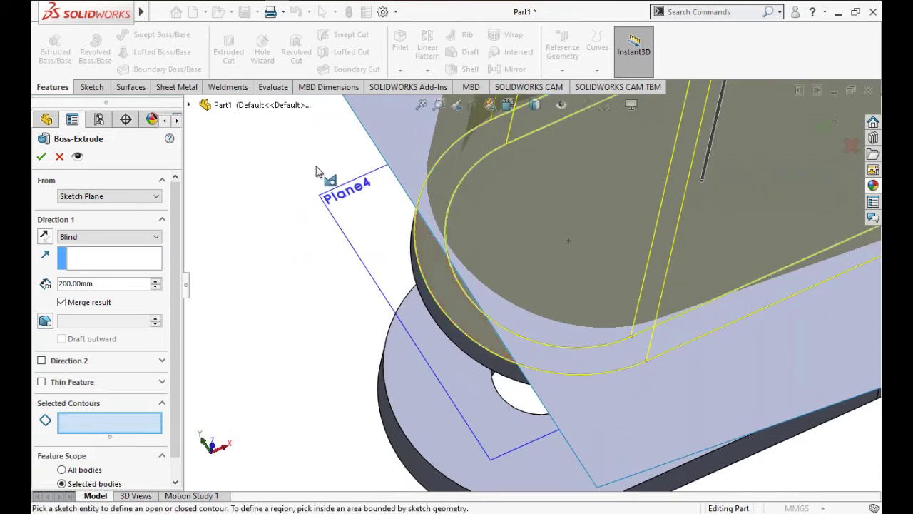
left_click(452, 284)
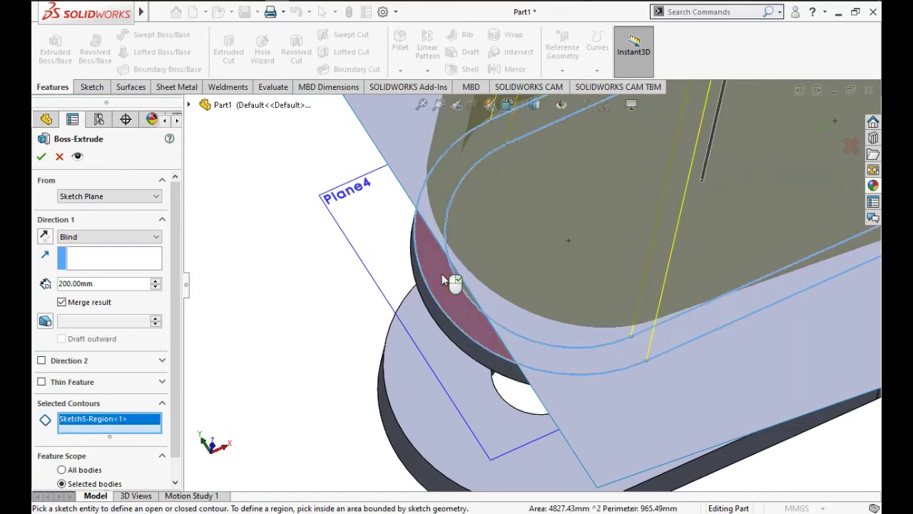
middle_click_drag(472, 385, 472, 332)
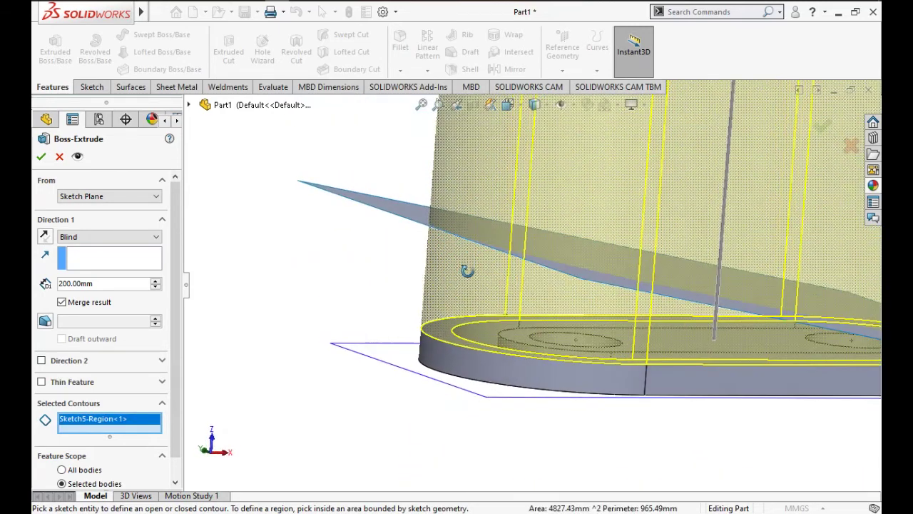
key("f")
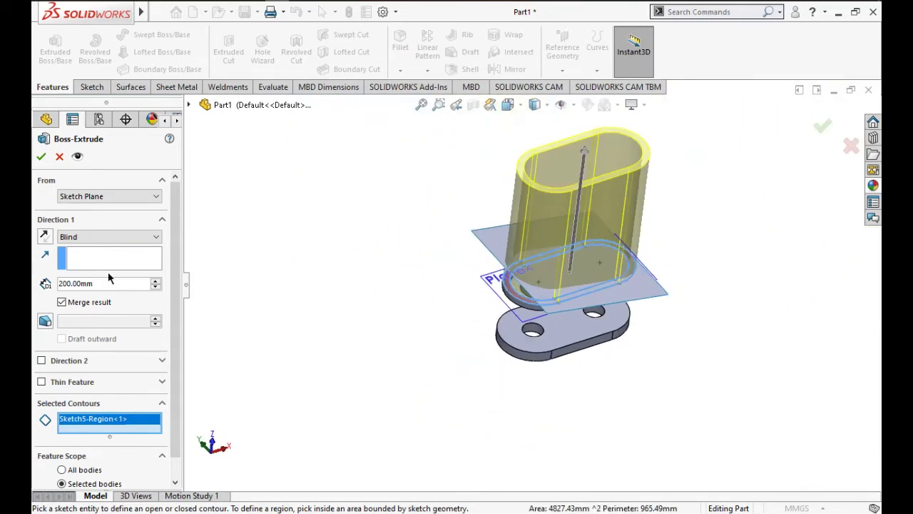
Set the extrusion to Up To Surface on Surface-Extrude2 and accept, creating Boss-Extrude4.
left_click(108, 236)
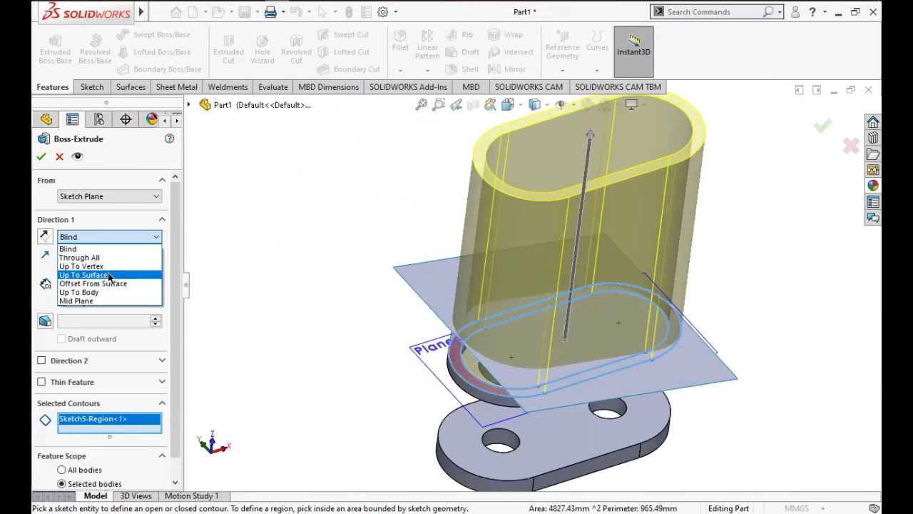
left_click(85, 273)
left_click(475, 300)
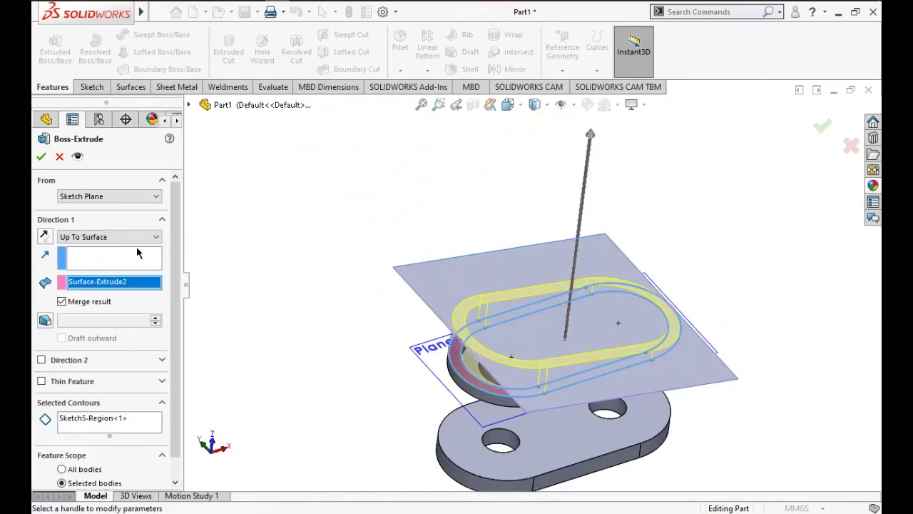
left_click(41, 158)
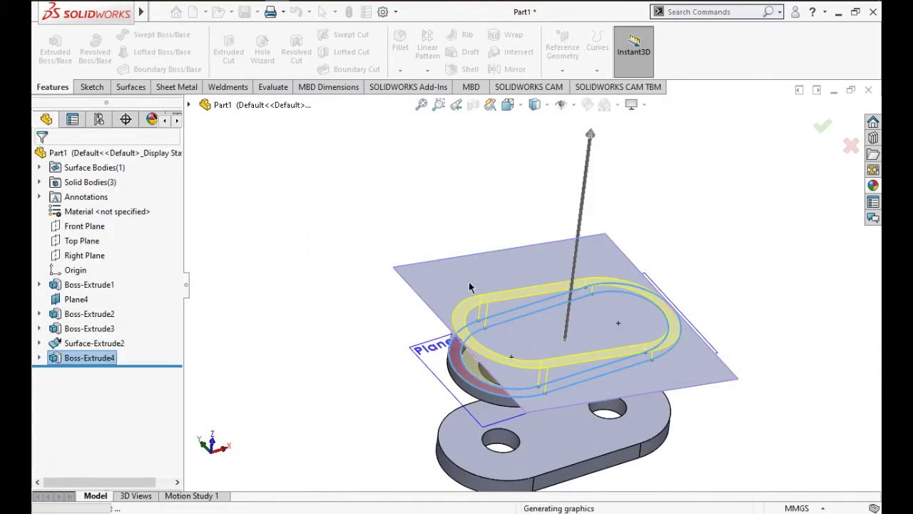
left_click(450, 270)
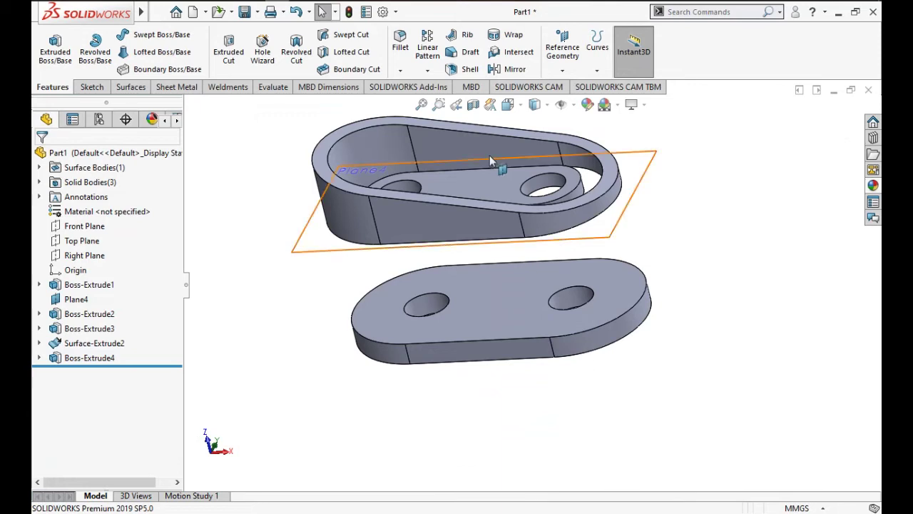
Fit the part in view and zoom in and out to inspect the sloped ring walls.
key("f")
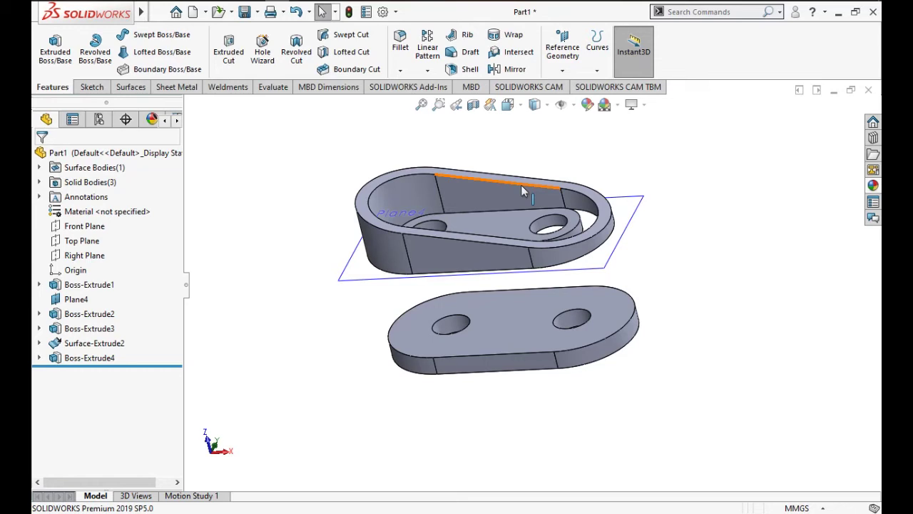
scroll(521, 185, "down", 1)
scroll(521, 185, "down", 1)
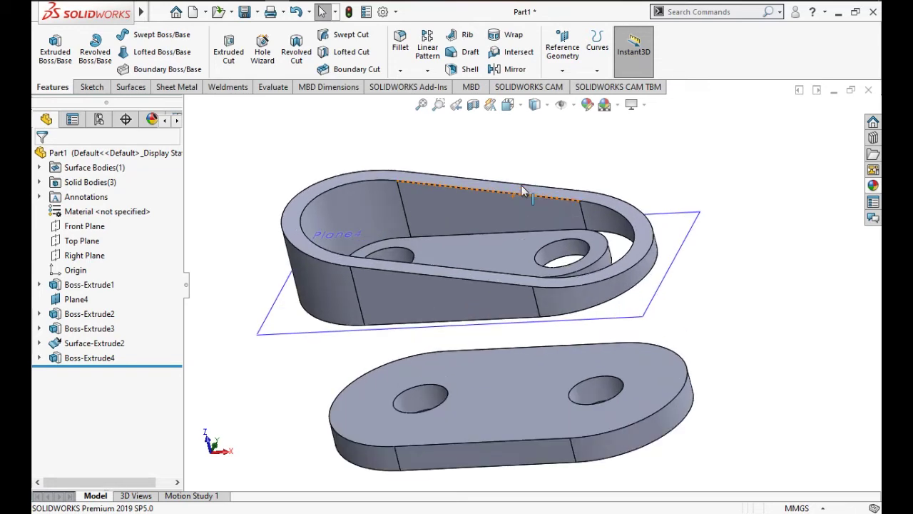
scroll(521, 190, "down", 1)
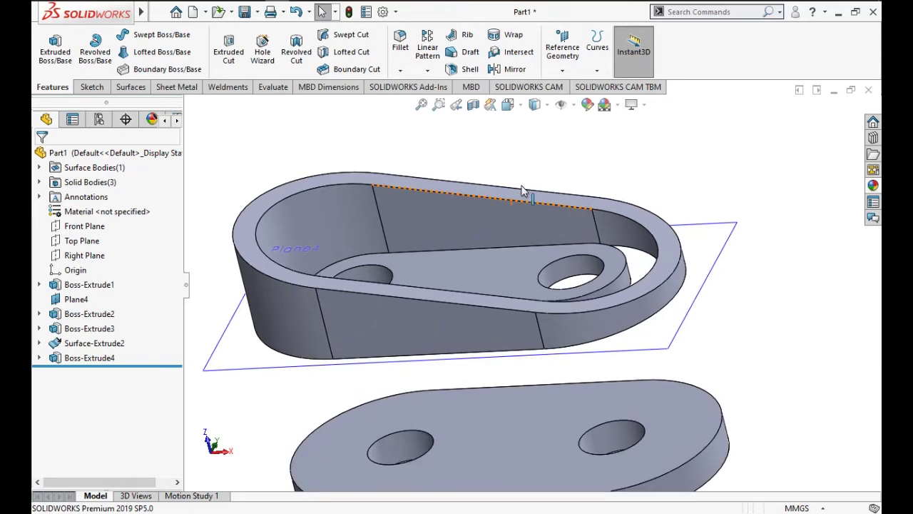
scroll(489, 235, "up", 2)
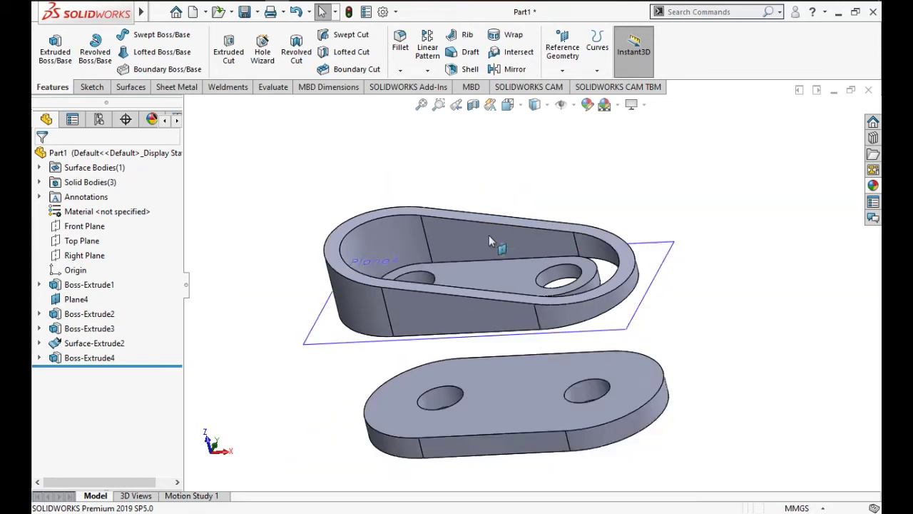
scroll(489, 235, "up", 1)
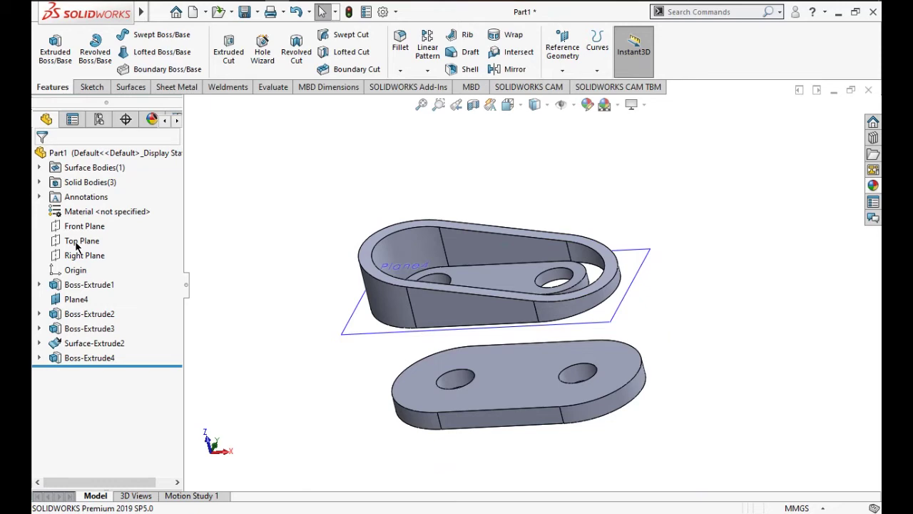
Create Plane6 as a reference plane offset 32.5 mm from the Top Plane.
left_click(78, 242)
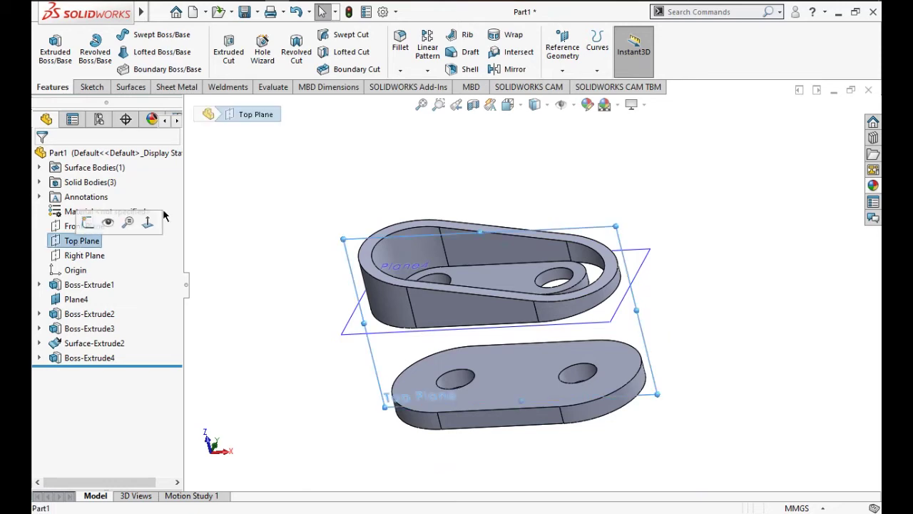
left_click(562, 54)
left_click(559, 87)
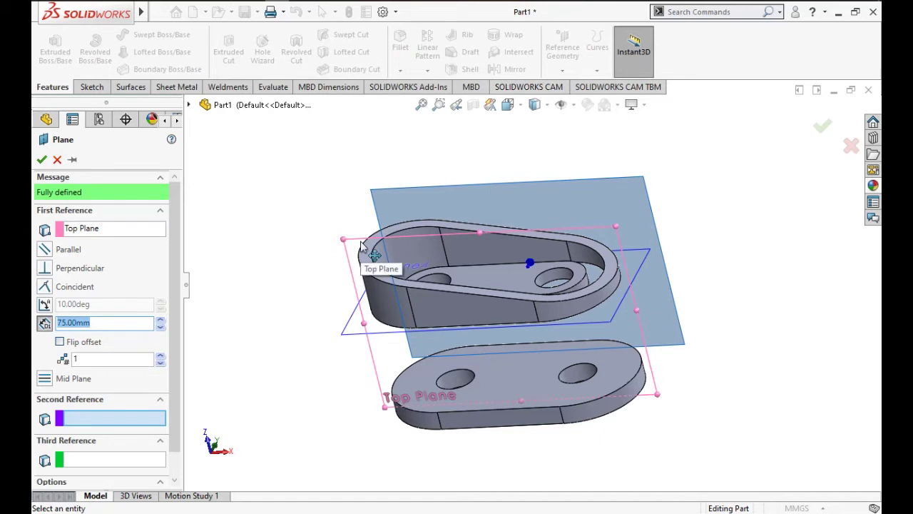
type("32.5")
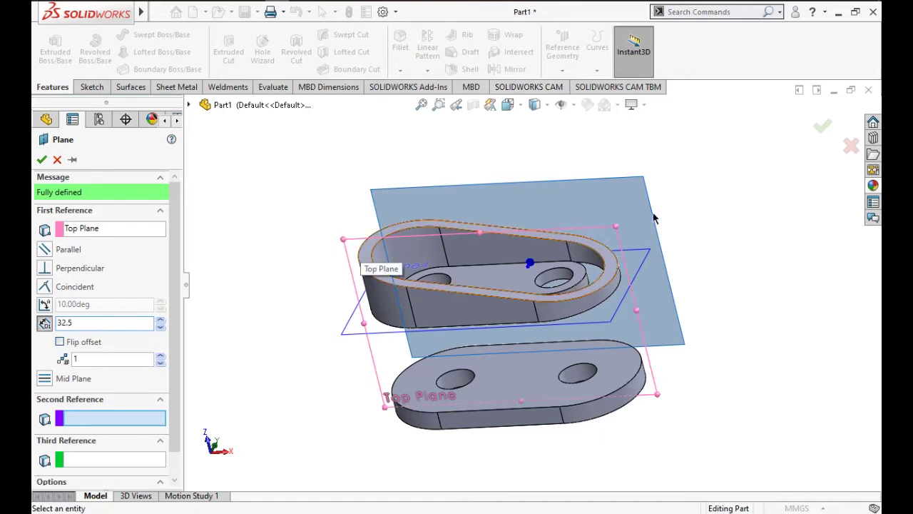
key("Return")
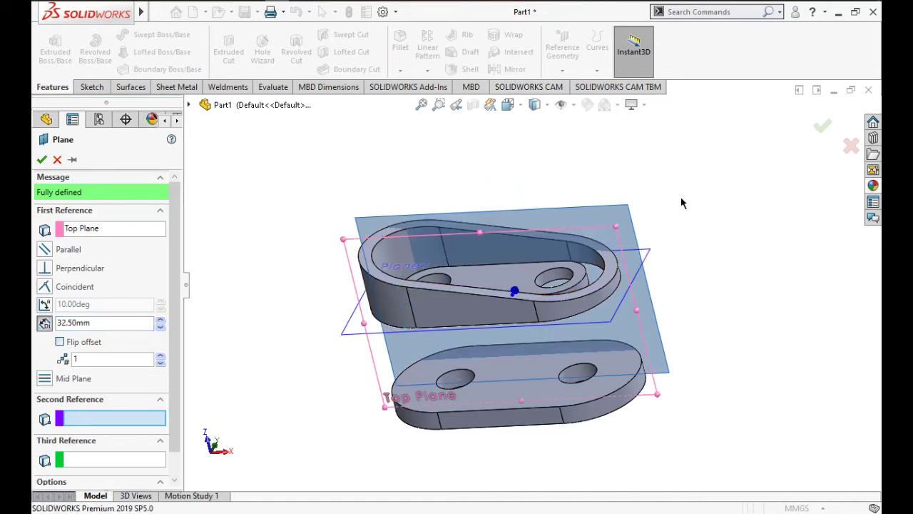
middle_click_drag(689, 242, 701, 322)
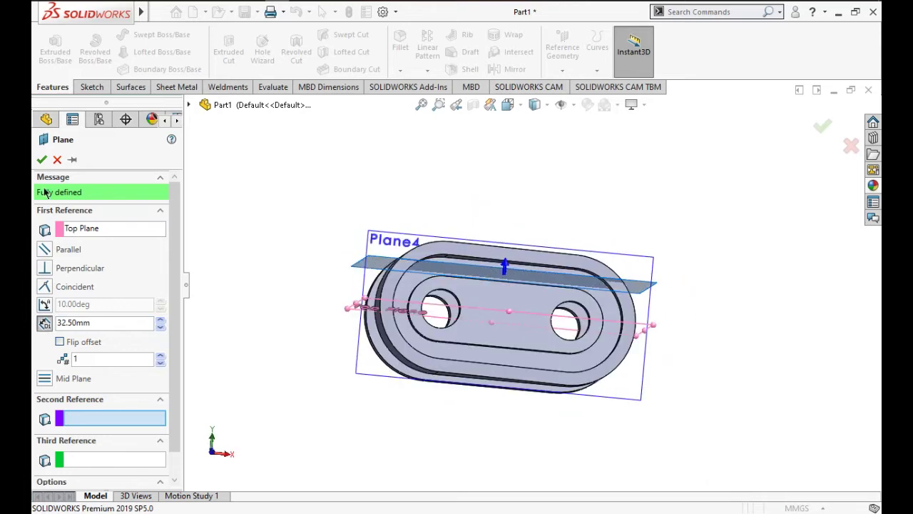
left_click(42, 159)
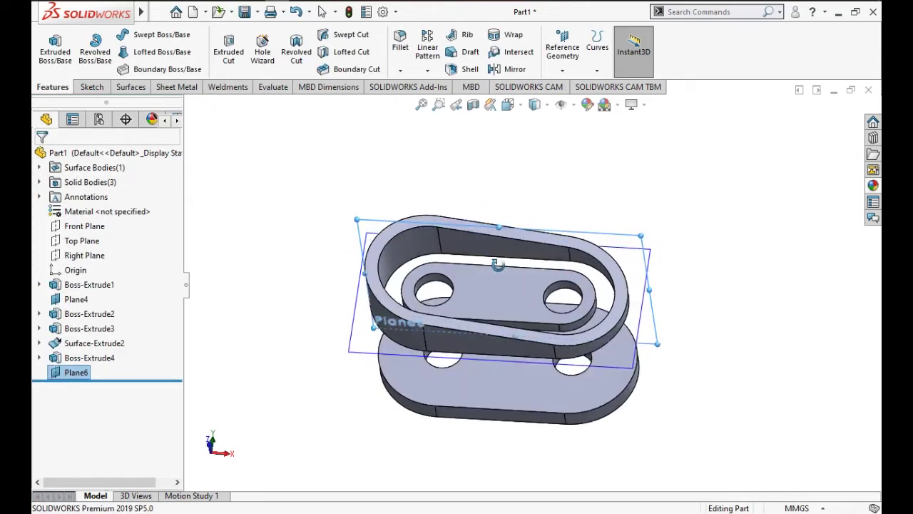
middle_click_drag(508, 325, 548, 173)
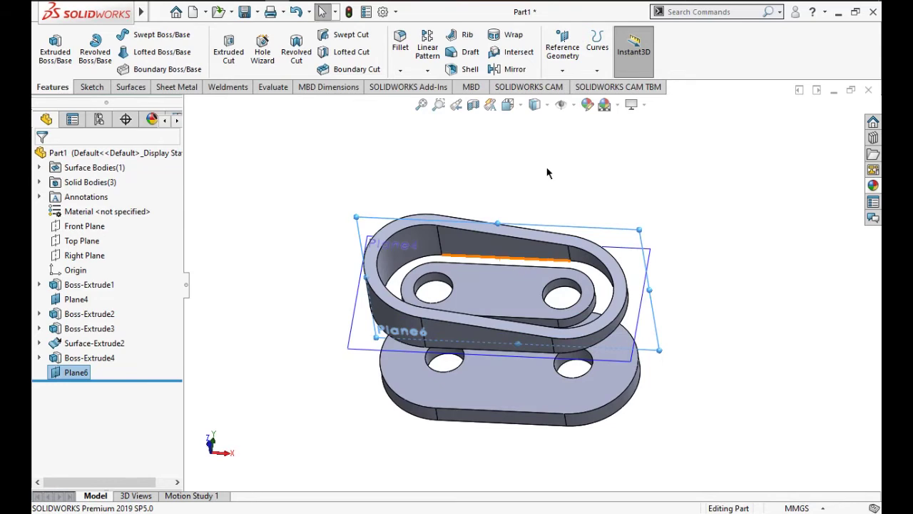
left_click(546, 275)
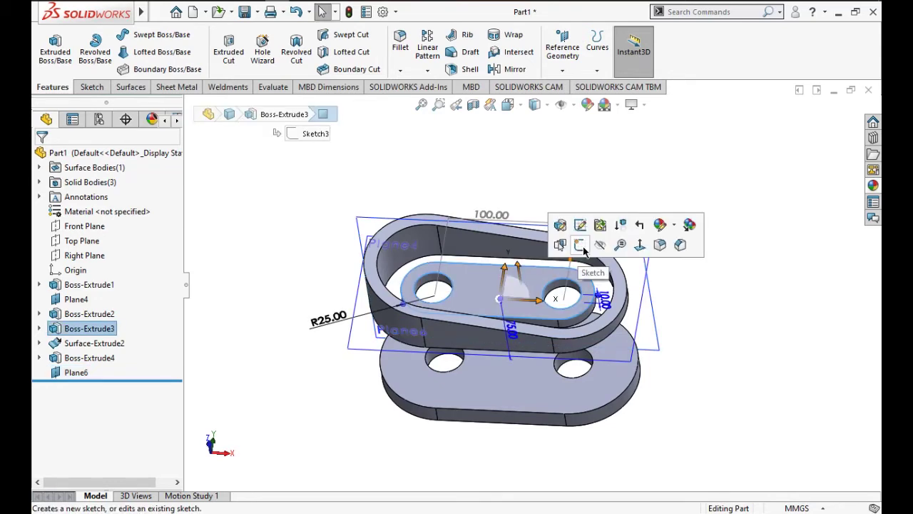
Sketch on the inner slot's top face, drawing a small centre rectangle near its upper edge.
left_click(580, 245)
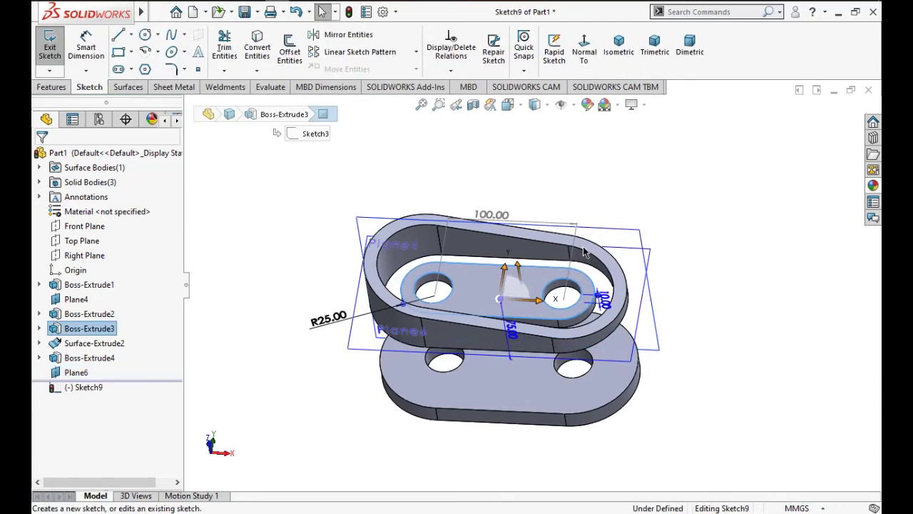
left_click(588, 67)
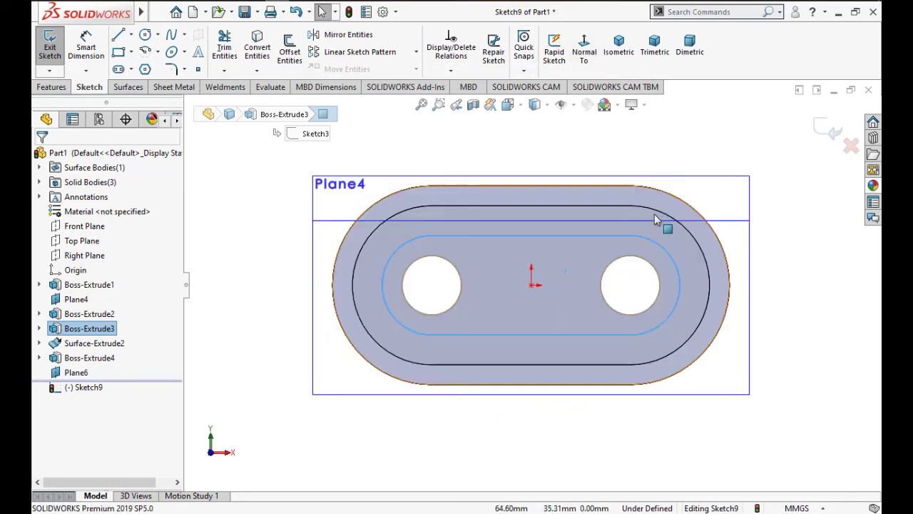
left_click(131, 52)
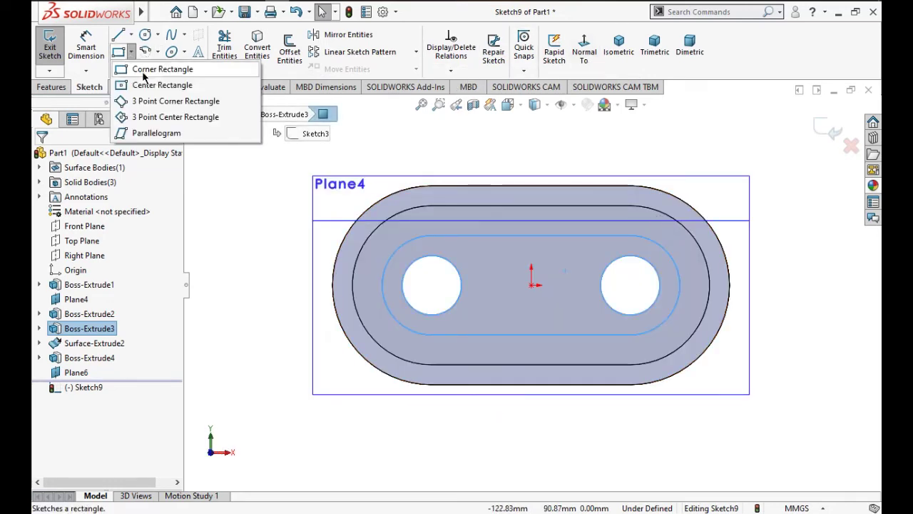
left_click(143, 83)
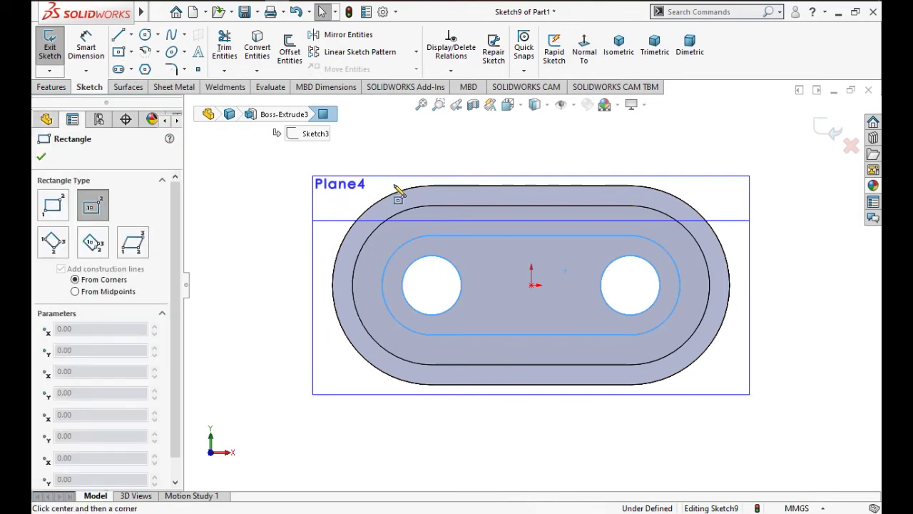
left_click(569, 220)
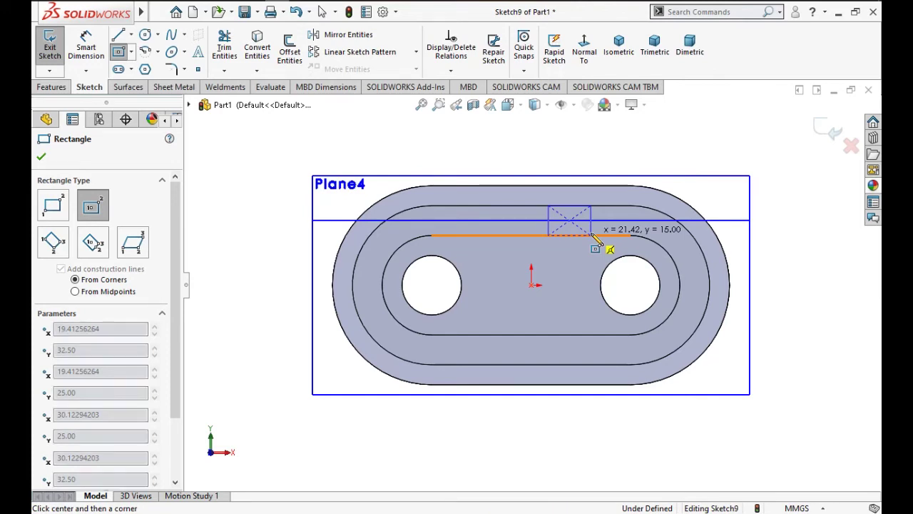
left_click(591, 235)
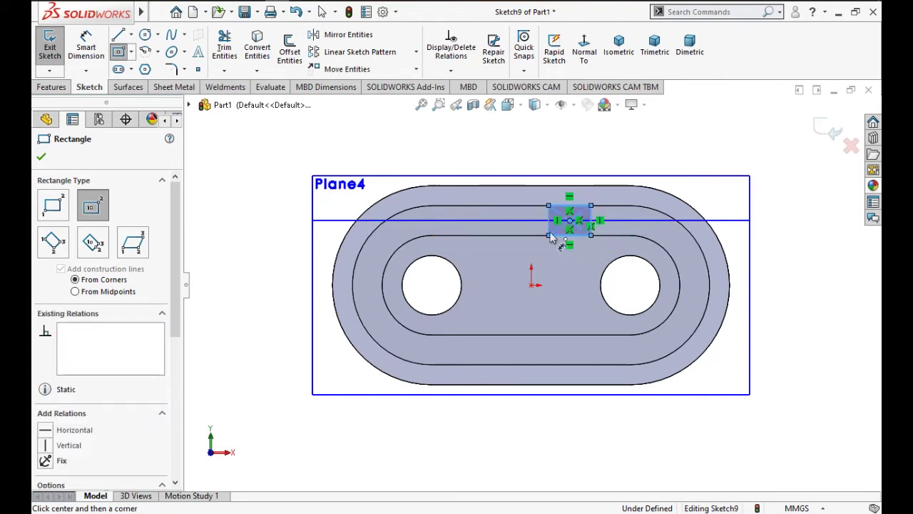
key("d")
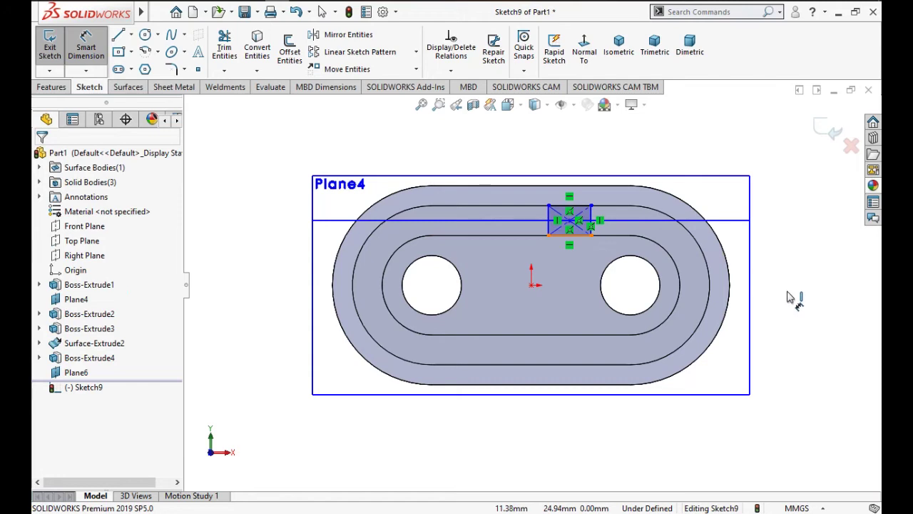
Dimension the centre rectangle's width to 25 mm.
left_click(785, 294)
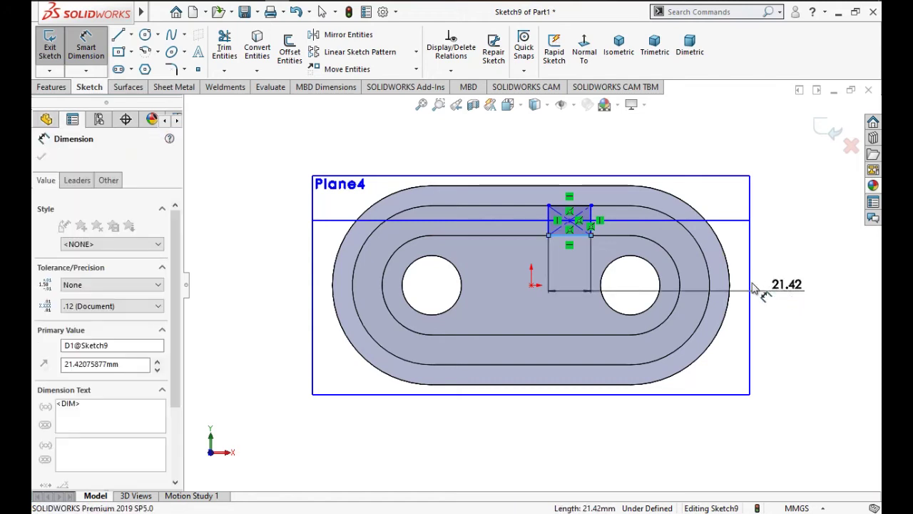
type("25")
left_click(720, 275)
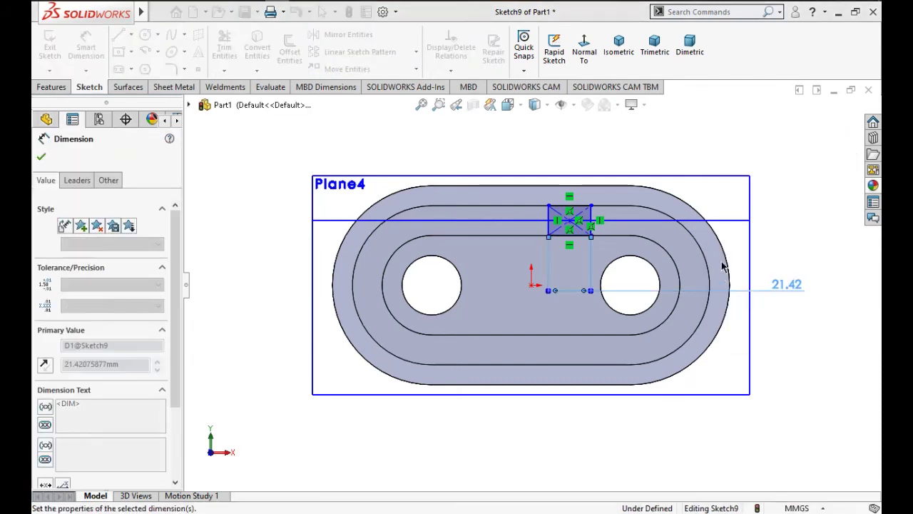
left_click(779, 237)
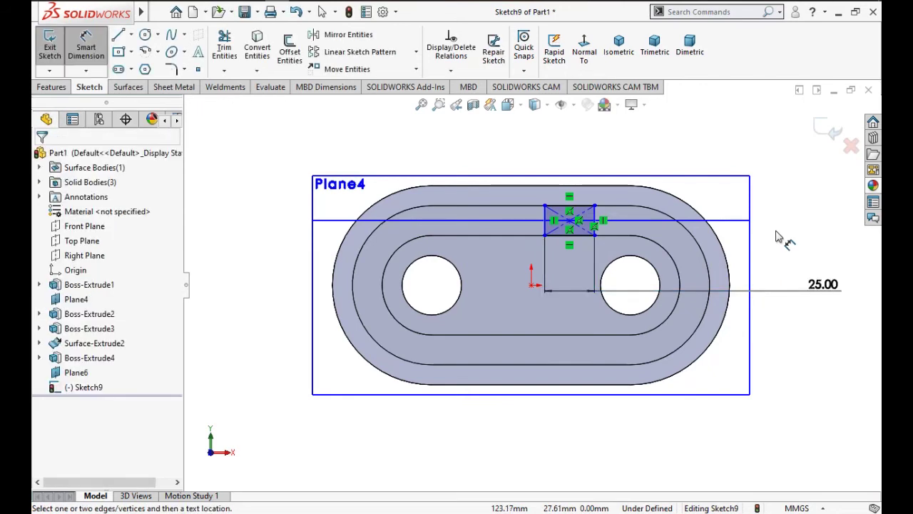
key("Escape")
scroll(536, 228, "down", 2)
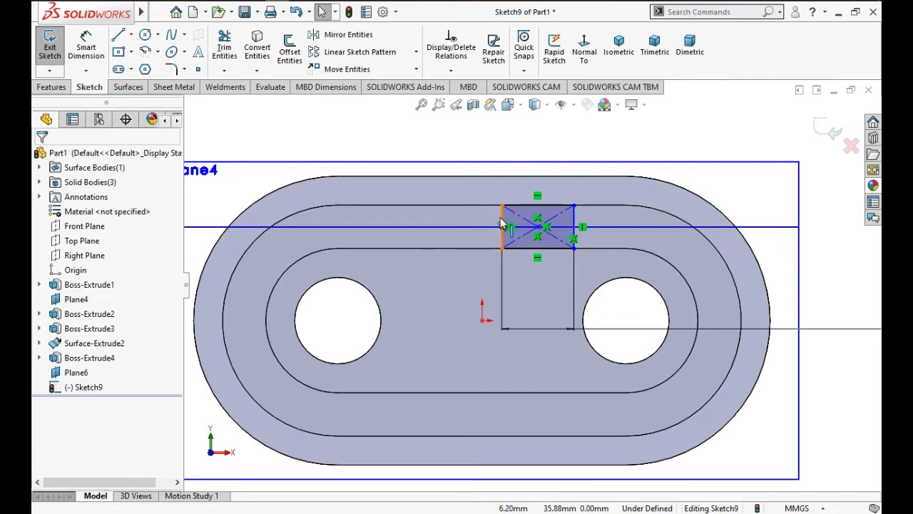
right_click_drag(299, 123, 297, 87)
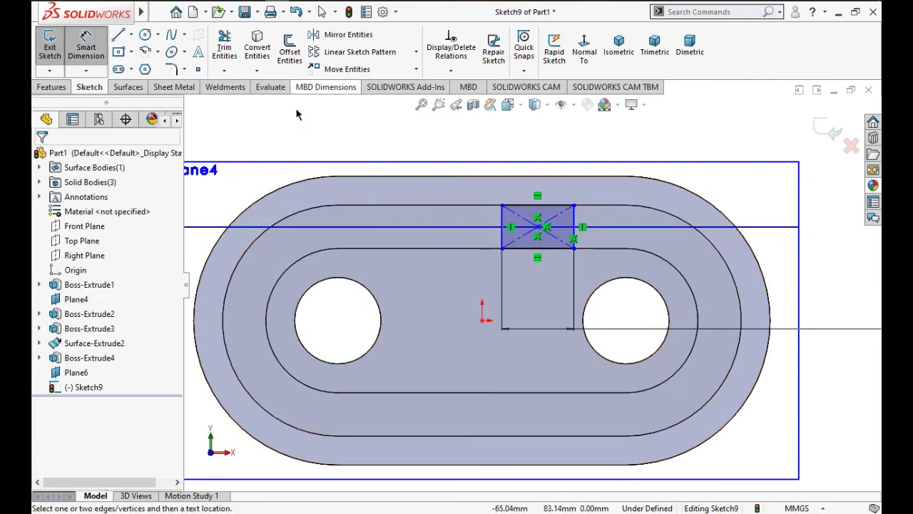
right_click(312, 141)
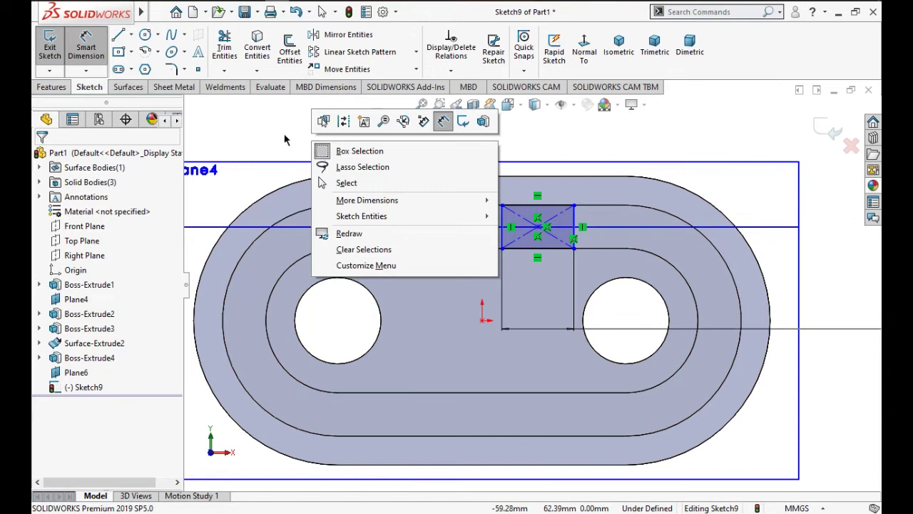
left_click(284, 140)
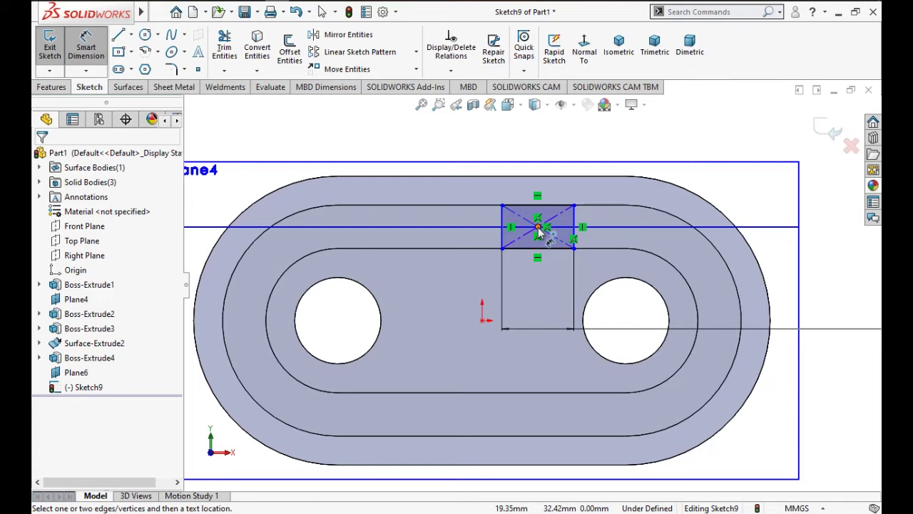
Try a 15 mm dimension on the rectangle's vertical edge and undo it as over-defining.
left_click(504, 238)
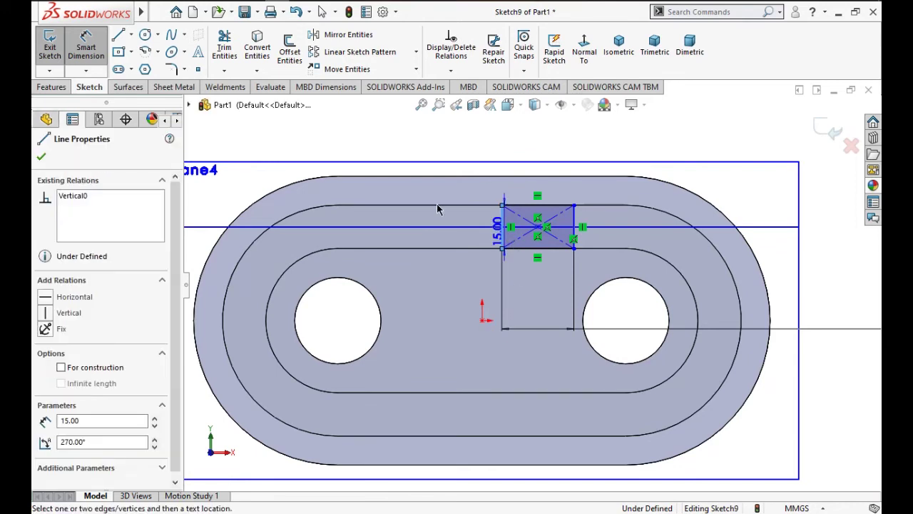
left_click(438, 208)
left_click(497, 265)
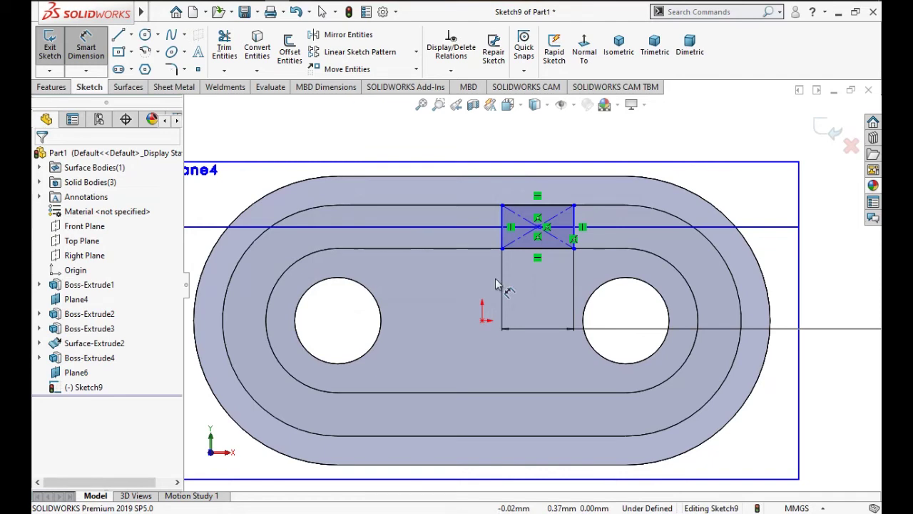
key("Escape")
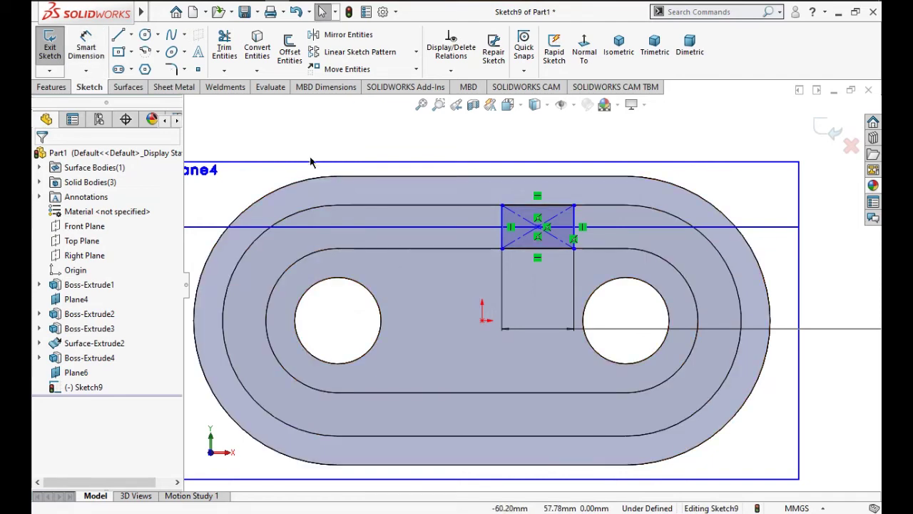
left_click(85, 46)
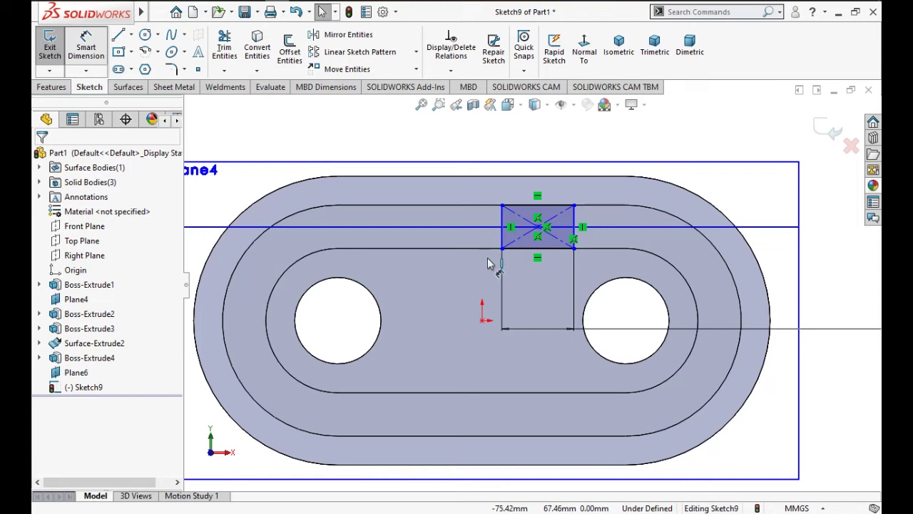
left_click(485, 289)
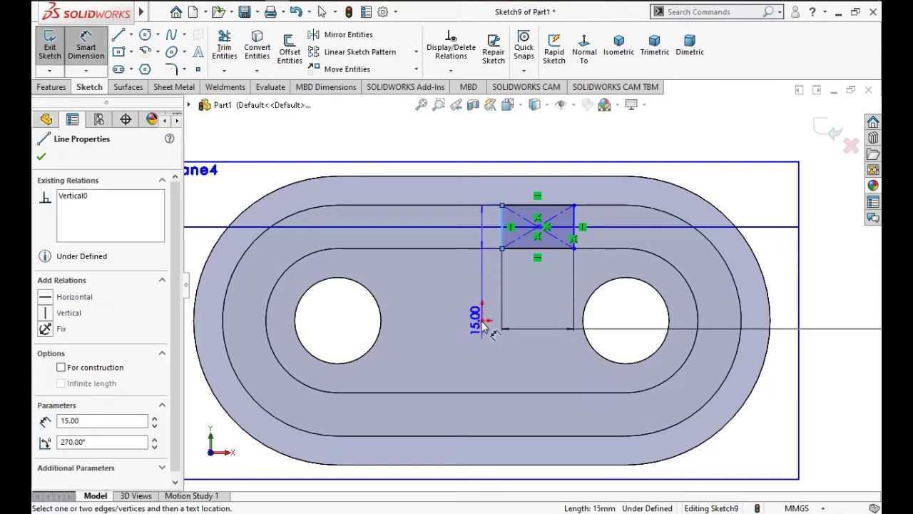
left_click(485, 325)
left_click(497, 245)
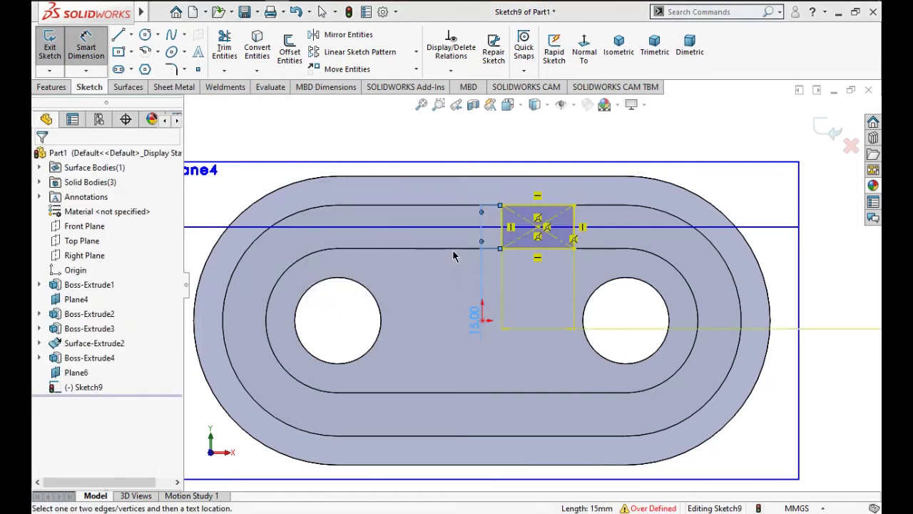
key("ctrl+z")
key("Escape")
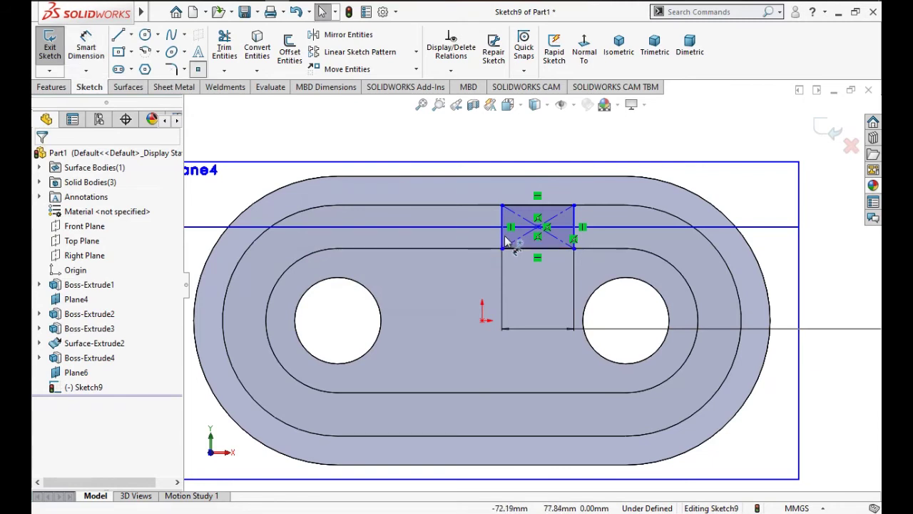
Dimension the rectangle's left edge 25 mm from the origin to fully define Sketch9.
key("d")
left_click(503, 238)
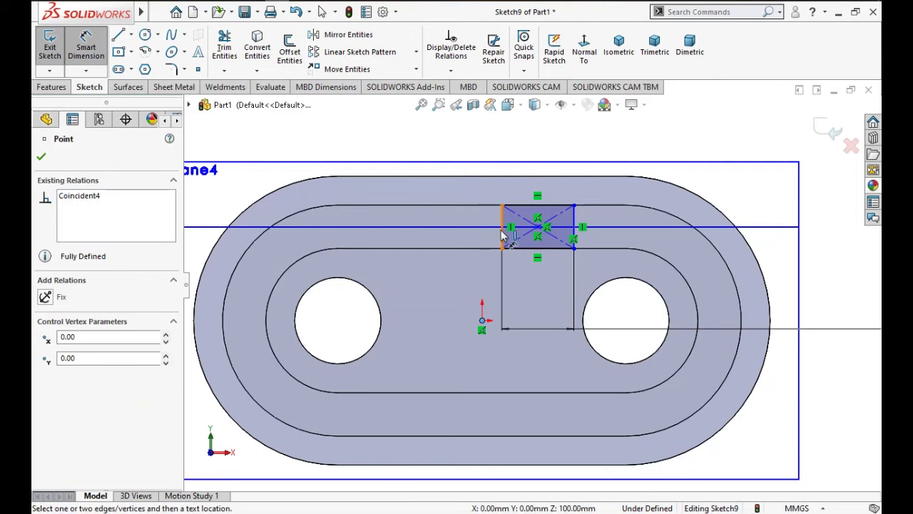
left_click(503, 238)
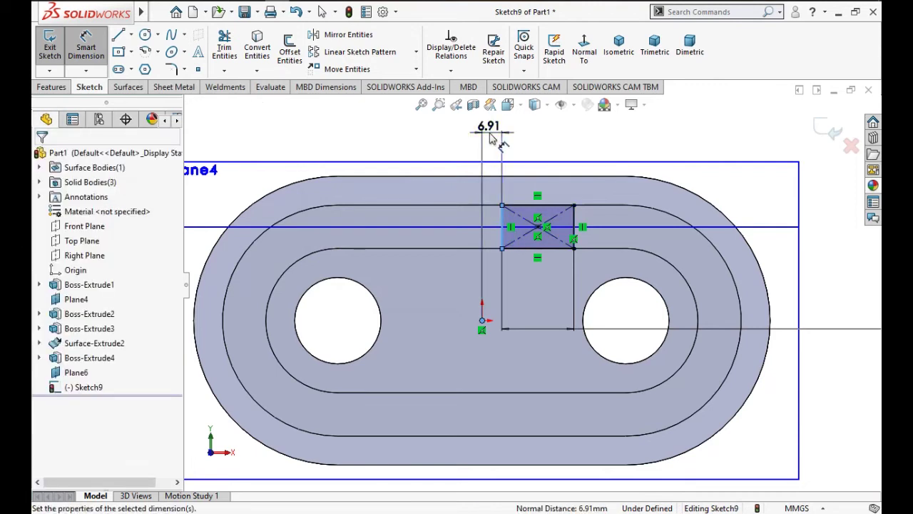
left_click(490, 137)
type("25")
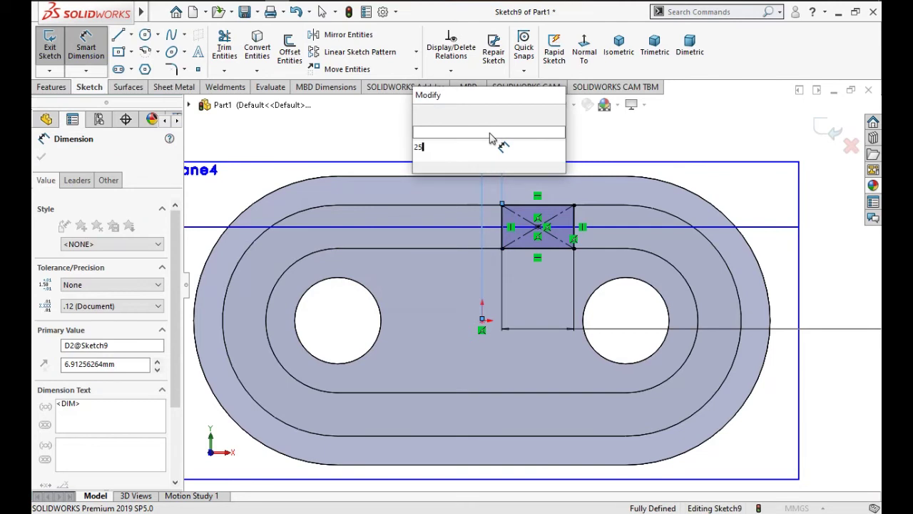
key("Escape")
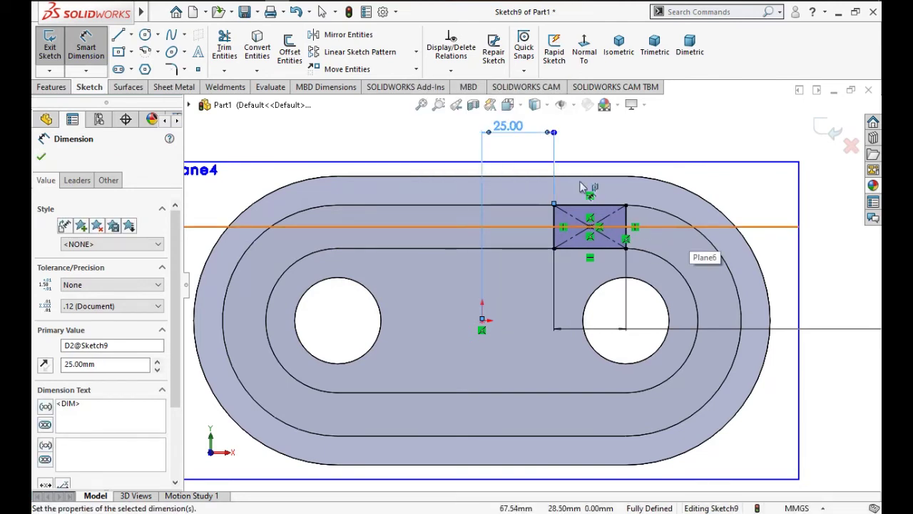
key("Escape")
type("12")
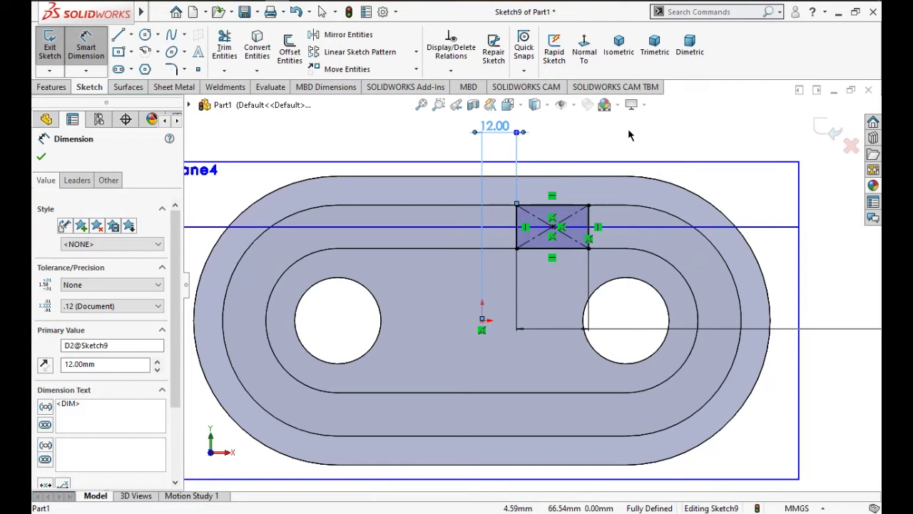
key("ctrl+z")
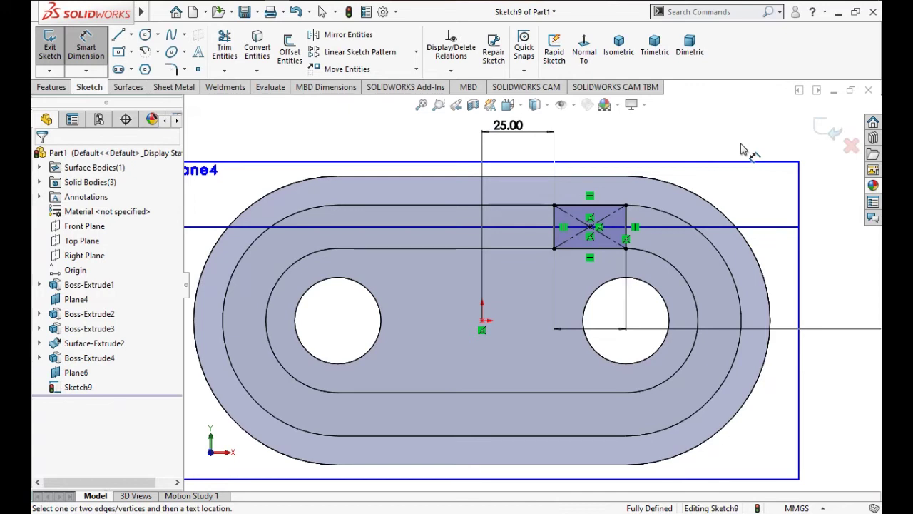
key("Escape")
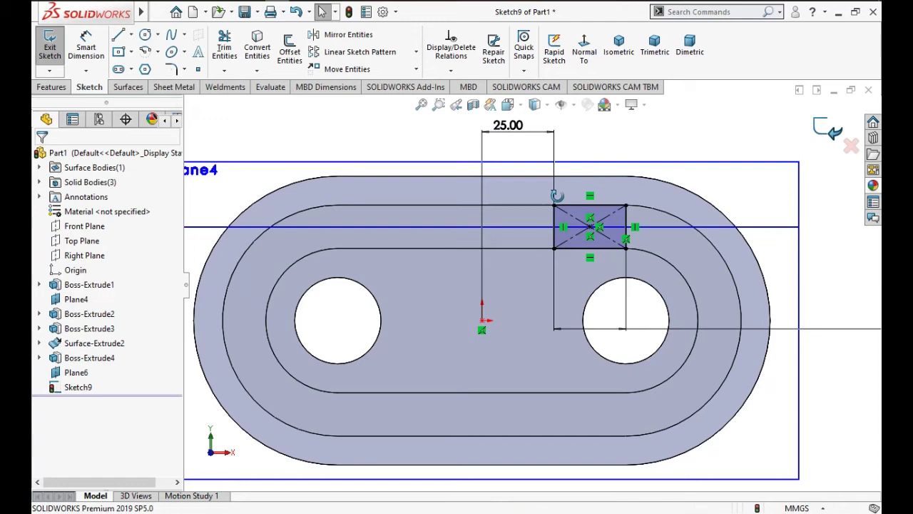
Close the rectangle profile sketch and start a new sketch on Plane6.
left_click(828, 128)
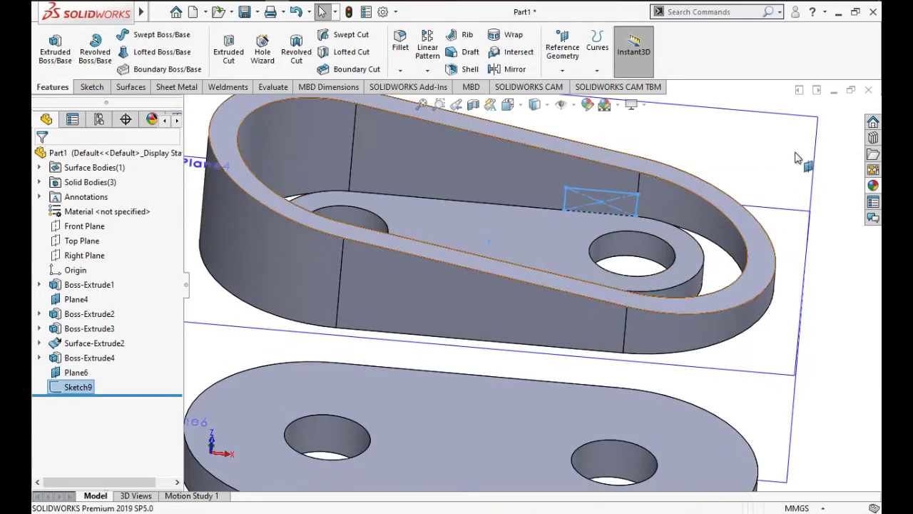
left_click(812, 164)
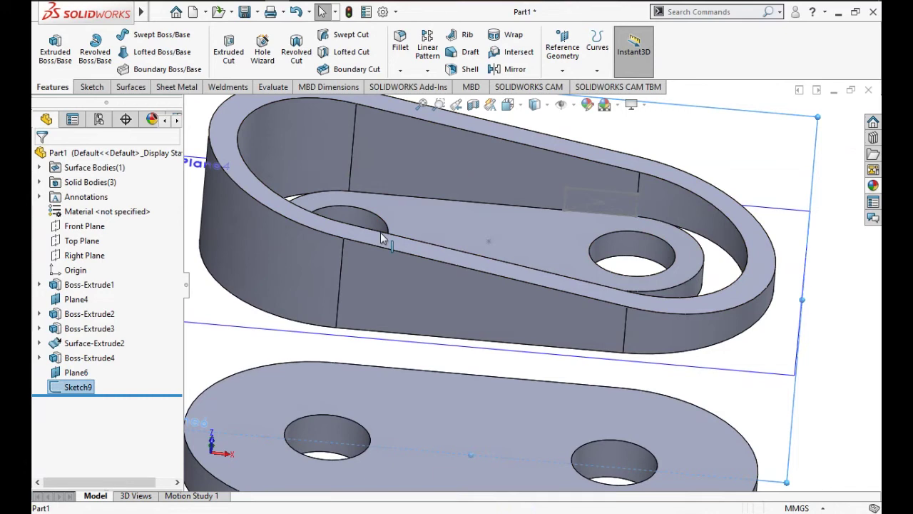
left_click(575, 201)
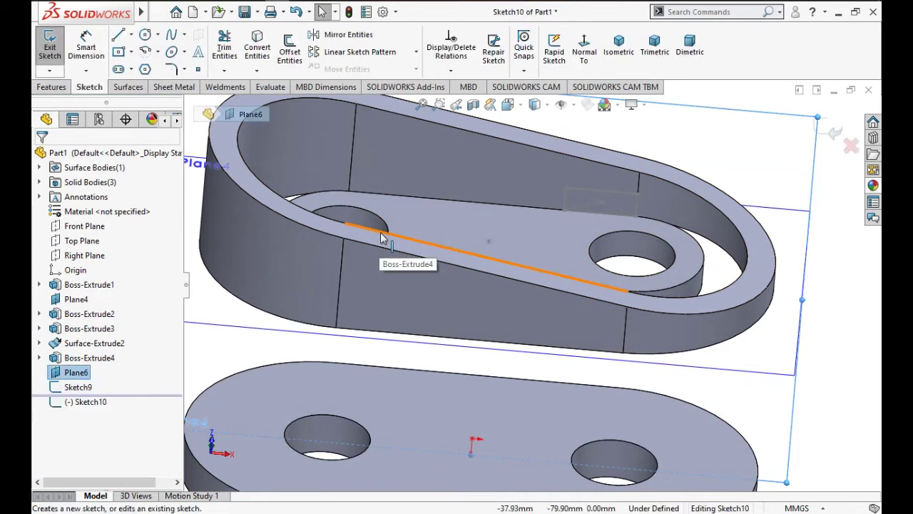
scroll(379, 257, "up", 2)
scroll(410, 239, "down", 4)
scroll(535, 257, "up", 3)
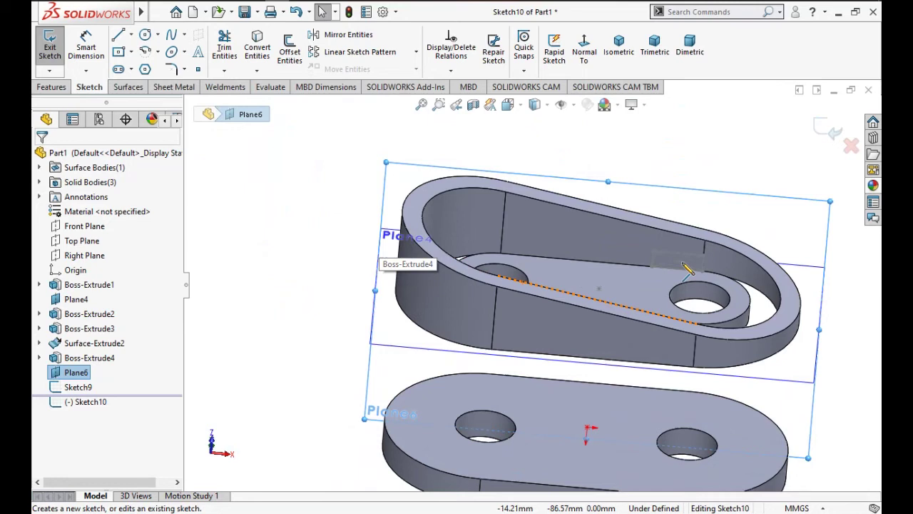
Draw a sloped line from the rectangle centre down to the lower plate.
key("l")
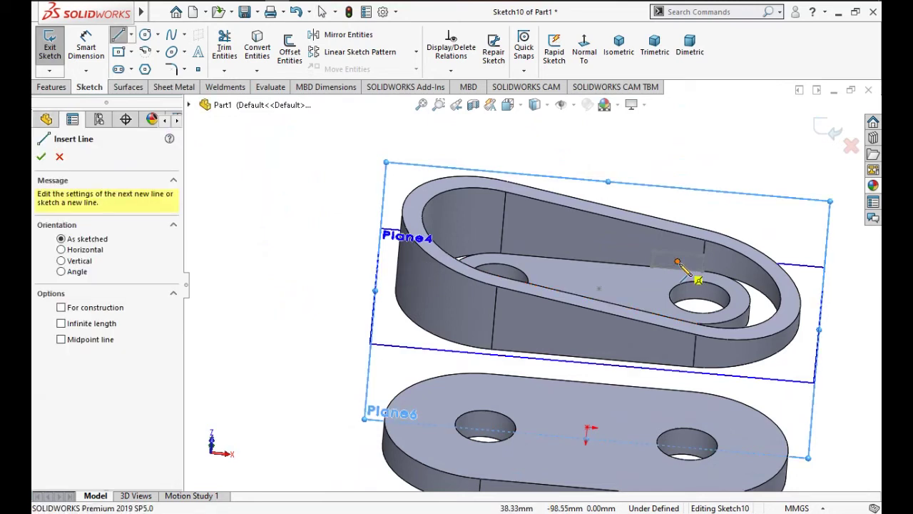
left_click(565, 377)
mouse_move(564, 377)
middle_mouse_down()
mouse_move(530, 409)
mouse_move(528, 429)
middle_mouse_up()
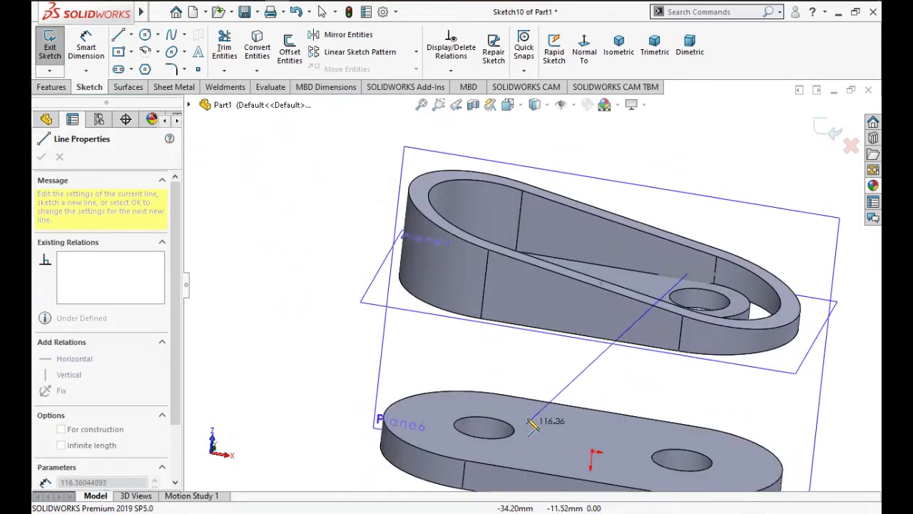
mouse_move(543, 381)
middle_mouse_down()
mouse_move(550, 376)
mouse_move(544, 396)
middle_mouse_up()
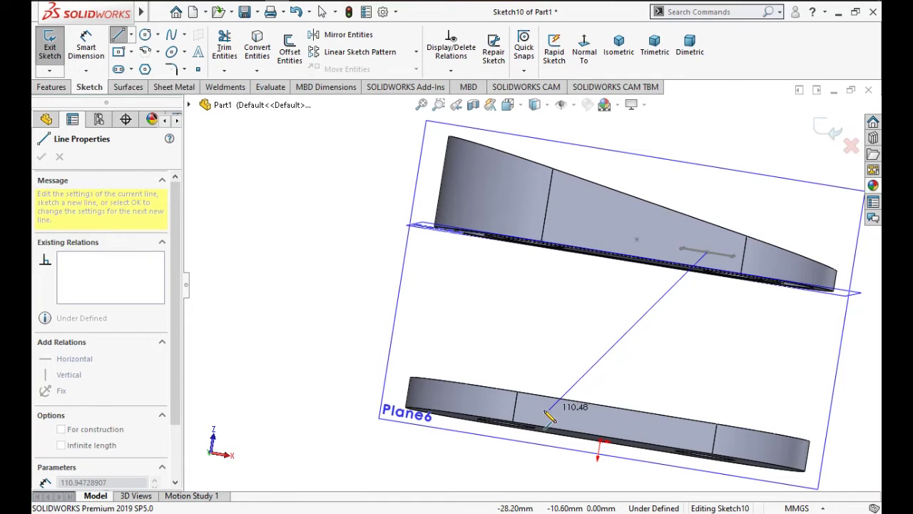
left_click(549, 416)
key("Escape")
scroll(546, 397, "up", 3)
scroll(546, 398, "up", 2)
mouse_move(556, 378)
middle_mouse_down()
mouse_move(536, 433)
mouse_move(517, 433)
mouse_move(160, 47)
middle_mouse_up()
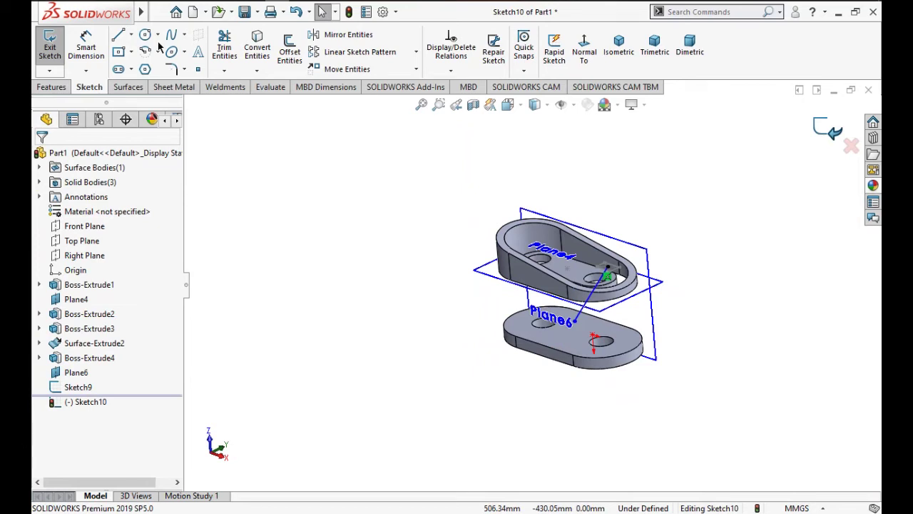
Sweep the Sketch9 rectangle along the Sketch10 diagonal line into a slanted connecting bar.
left_click(49, 45)
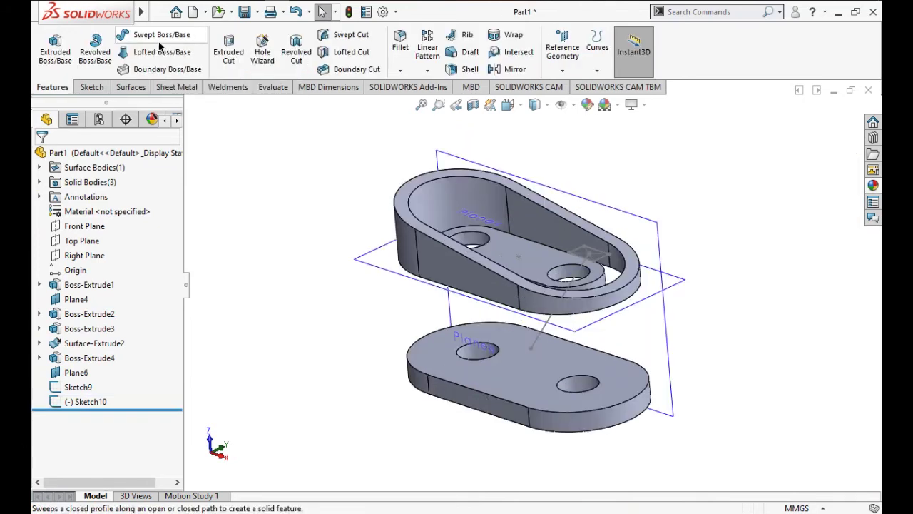
left_click(577, 253)
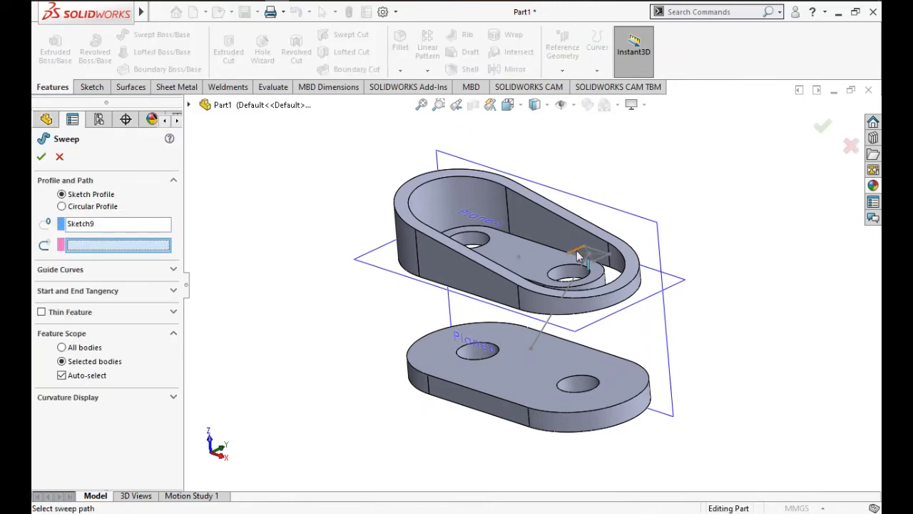
left_click(547, 332)
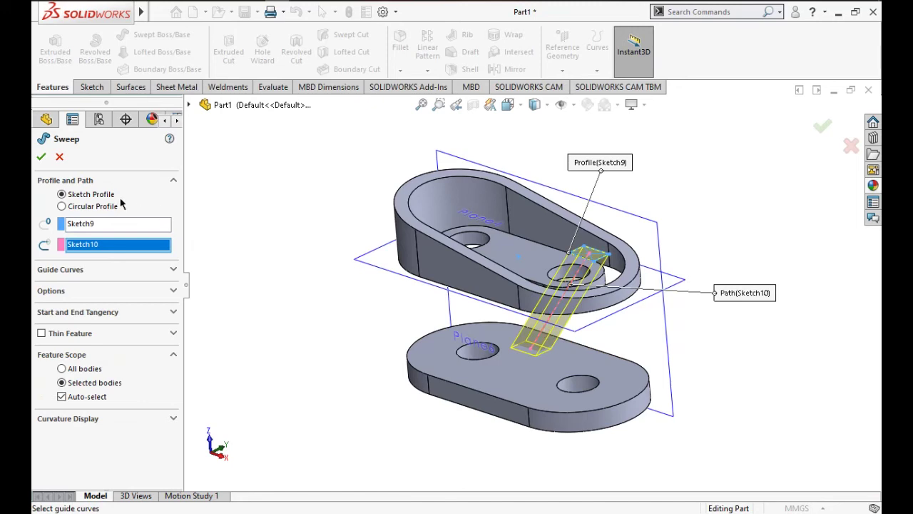
key("Return")
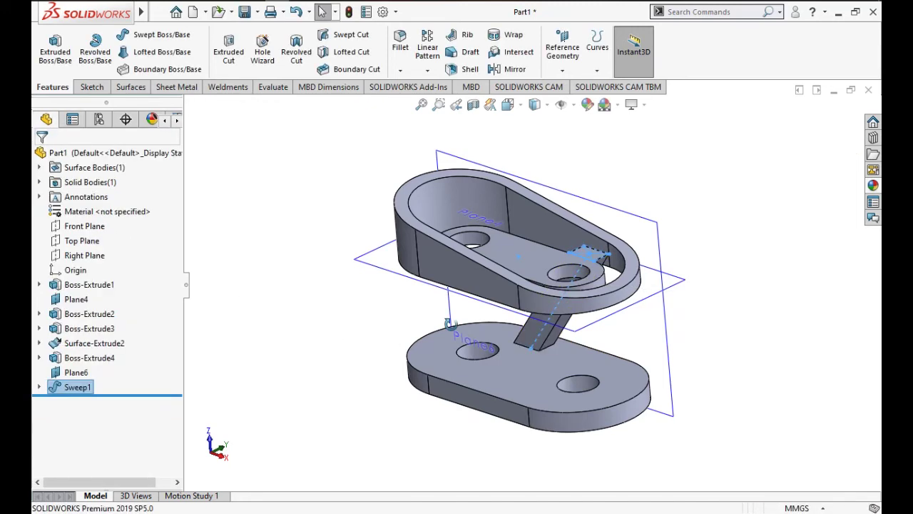
mouse_move(450, 324)
middle_mouse_down()
mouse_move(301, 326)
mouse_move(286, 314)
middle_mouse_up()
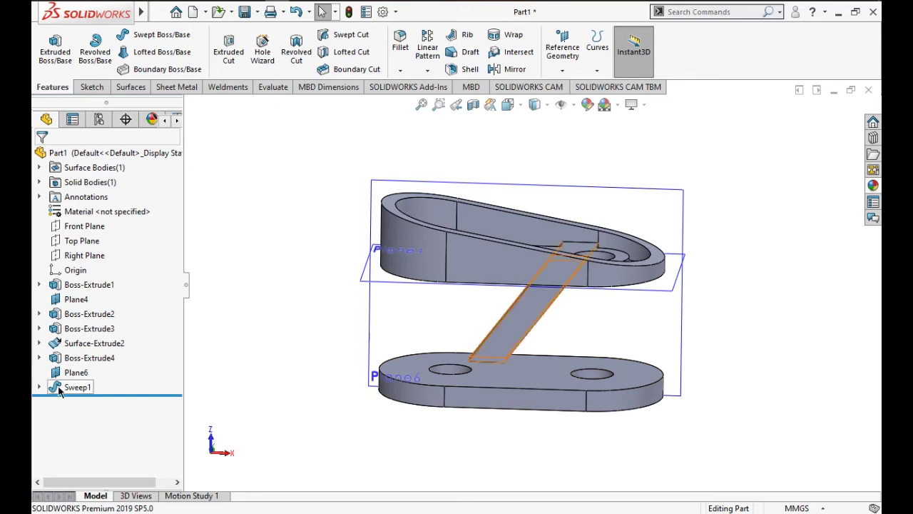
left_click(101, 414)
Edit Sketch10 and draw a short line across the top of the lower plate's left hole.
left_click(111, 372)
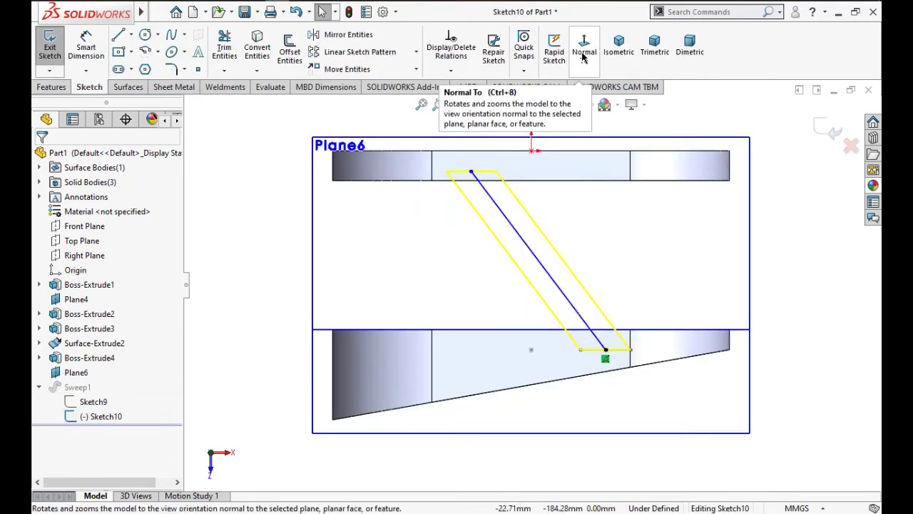
left_click(585, 50)
scroll(473, 371, "down", 1)
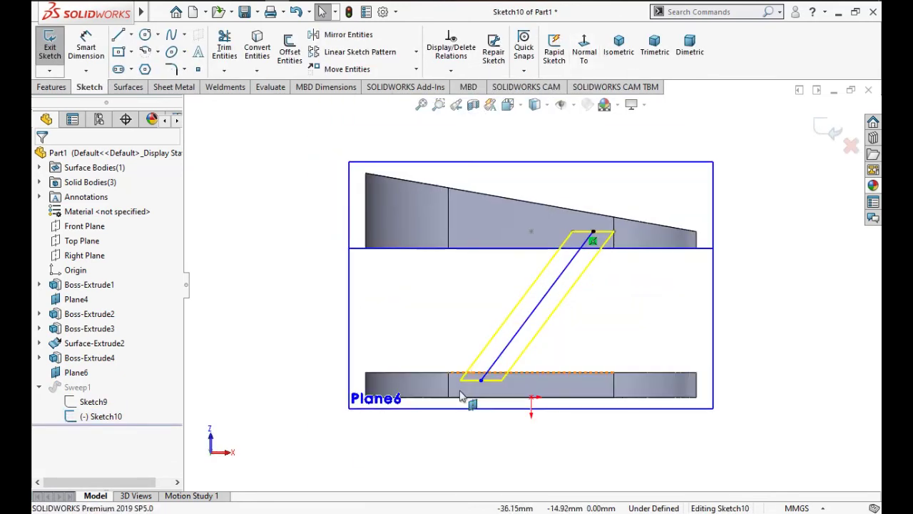
scroll(457, 380, "down", 1)
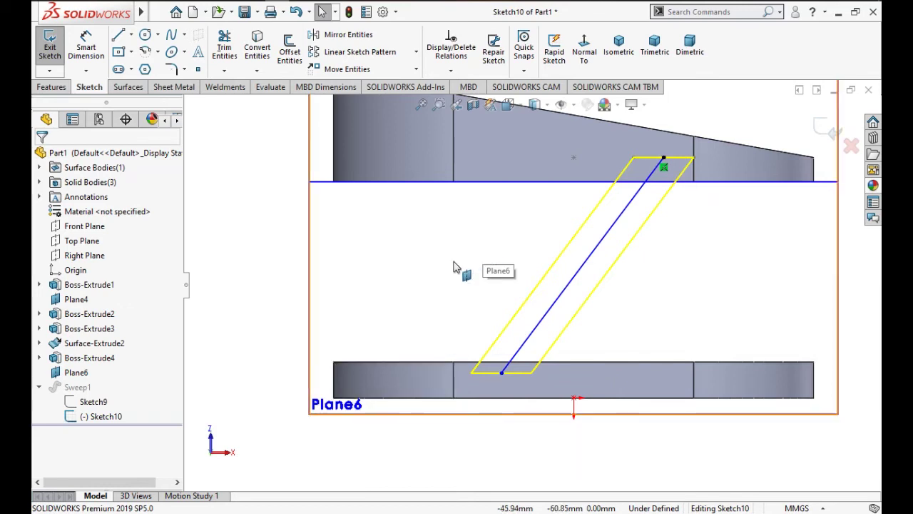
middle_click_drag(457, 270, 447, 294)
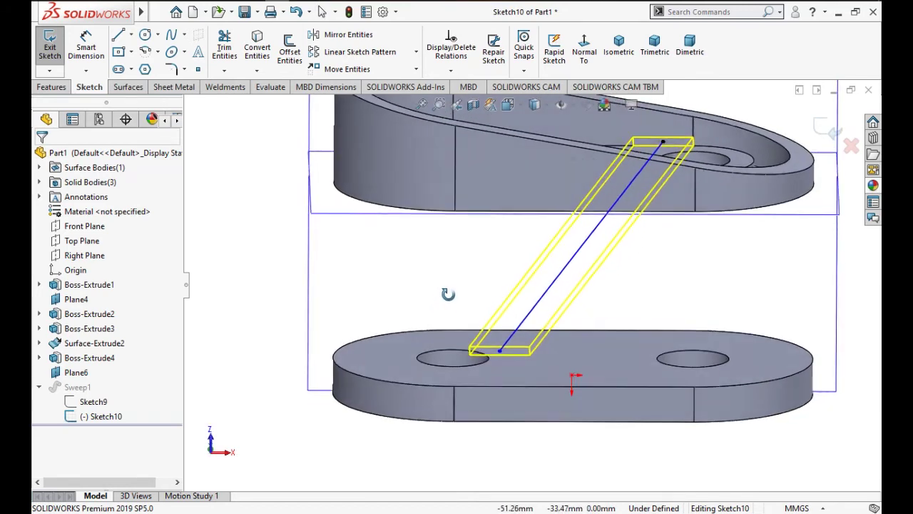
left_click(466, 375)
left_click(387, 438)
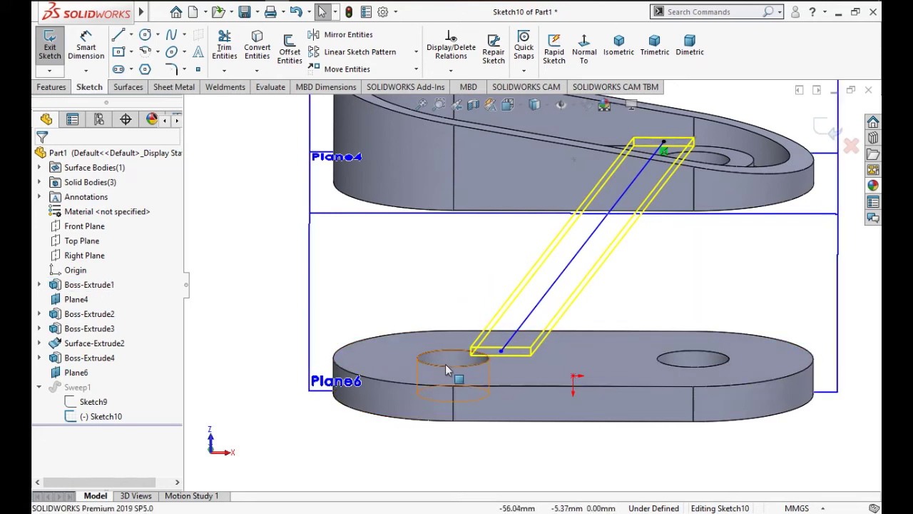
left_click(428, 354)
left_click(257, 47)
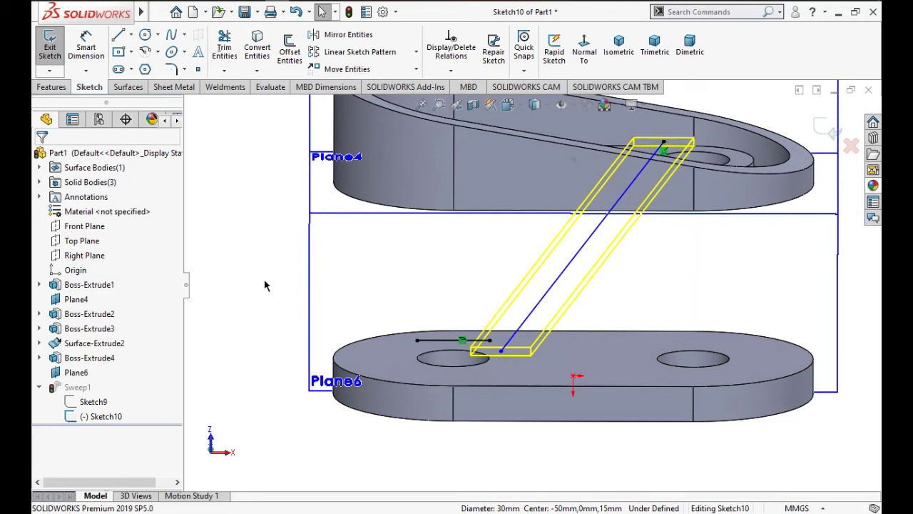
Make the path line's lower endpoint coincident with the new line's midpoint.
key("ctrl+8")
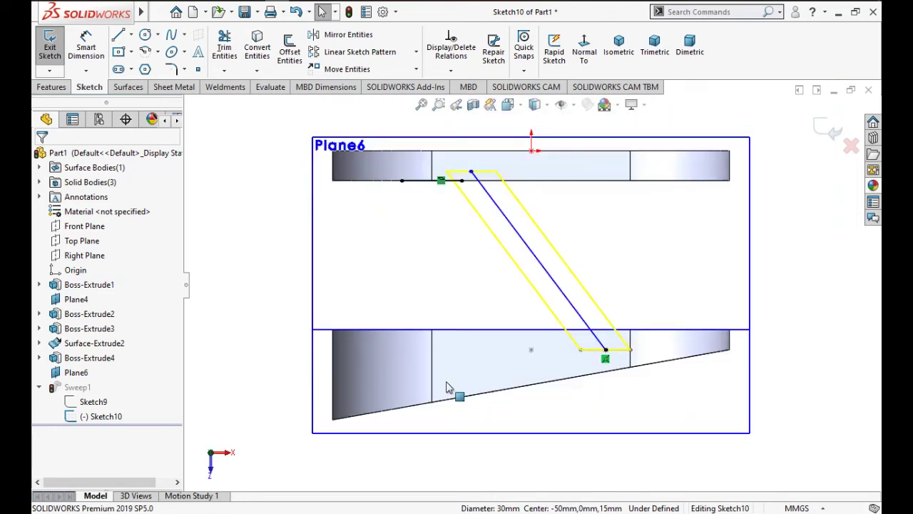
key("ctrl+8")
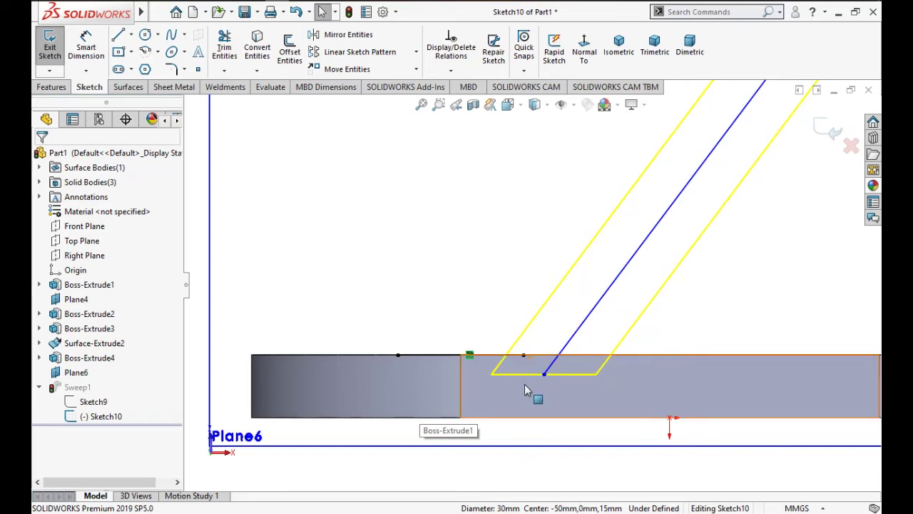
left_click(545, 374)
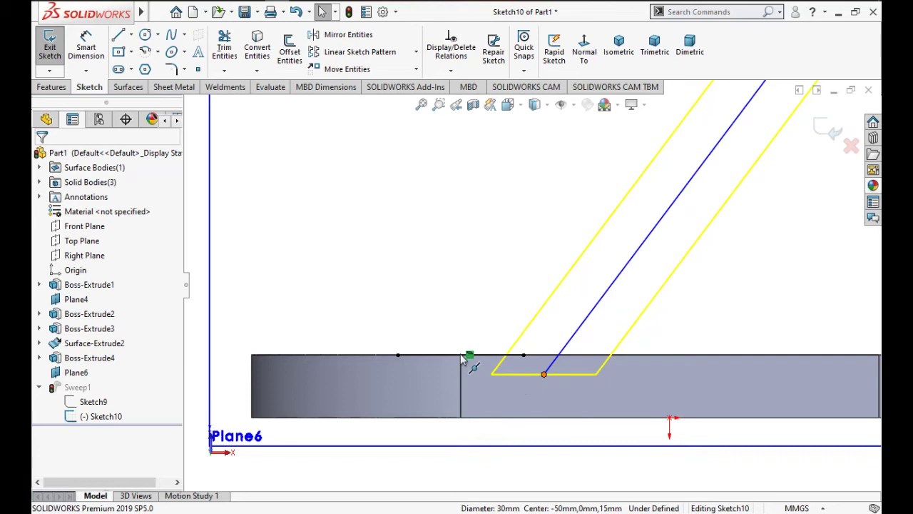
left_click(463, 355)
left_click(462, 354, "ctrl")
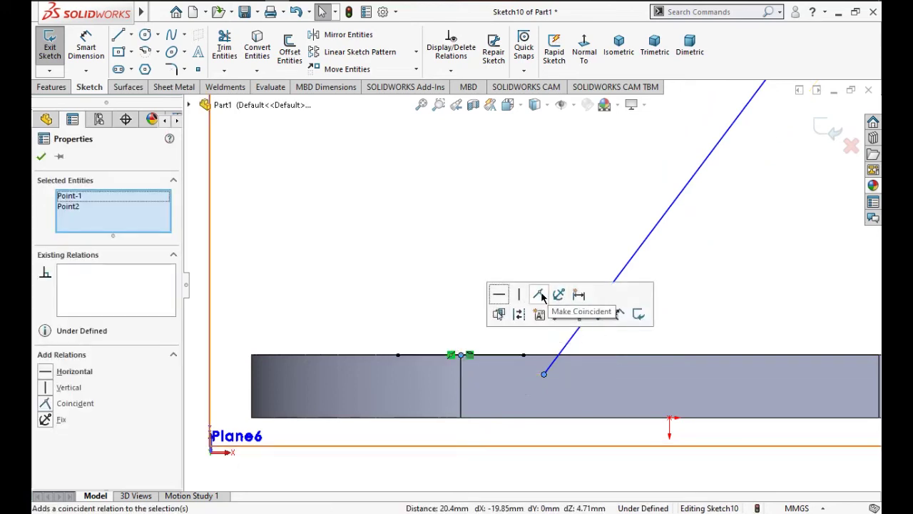
left_click(540, 295)
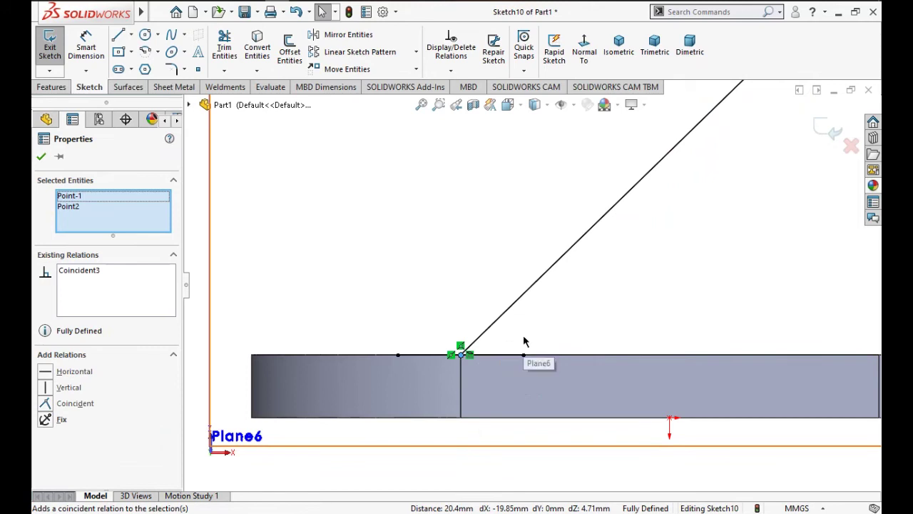
key("z")
key("z")
key("Escape")
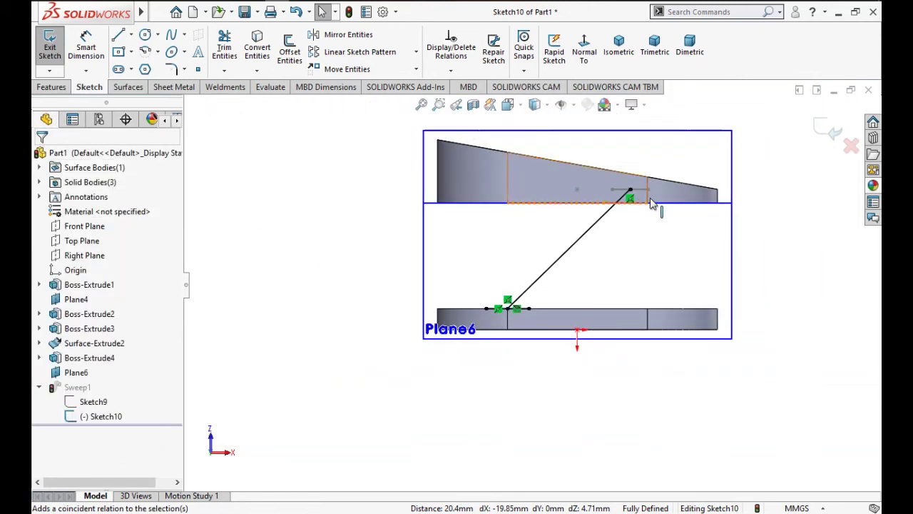
Exit Sketch10 with a forced rebuild and delete the failed Sweep1.
left_click(828, 128)
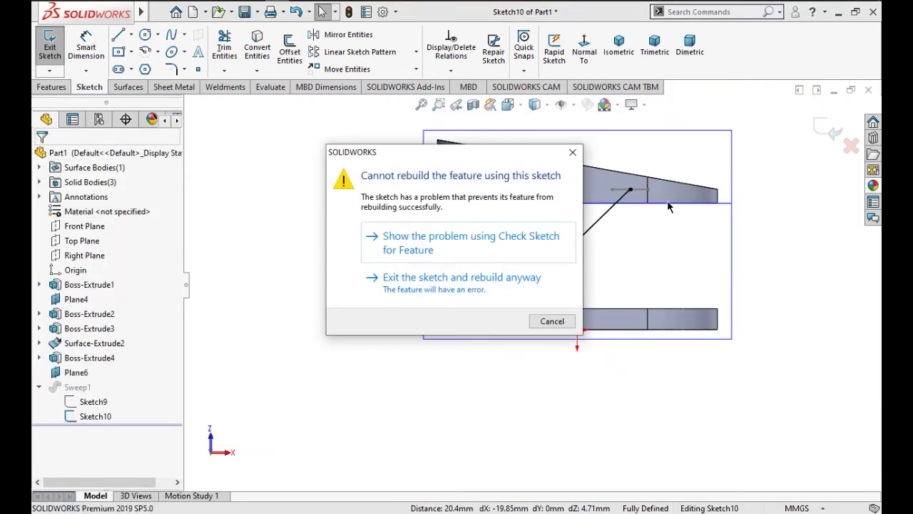
left_click(464, 280)
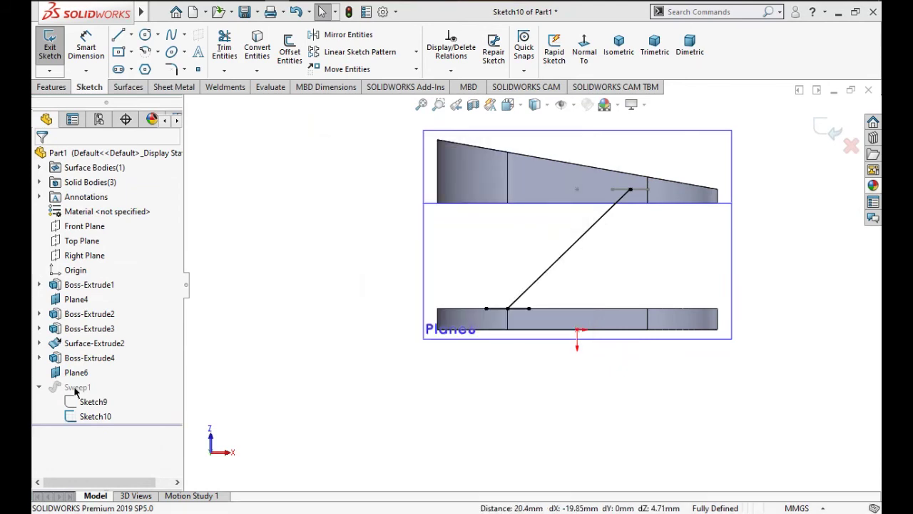
left_click(74, 389)
key("Delete")
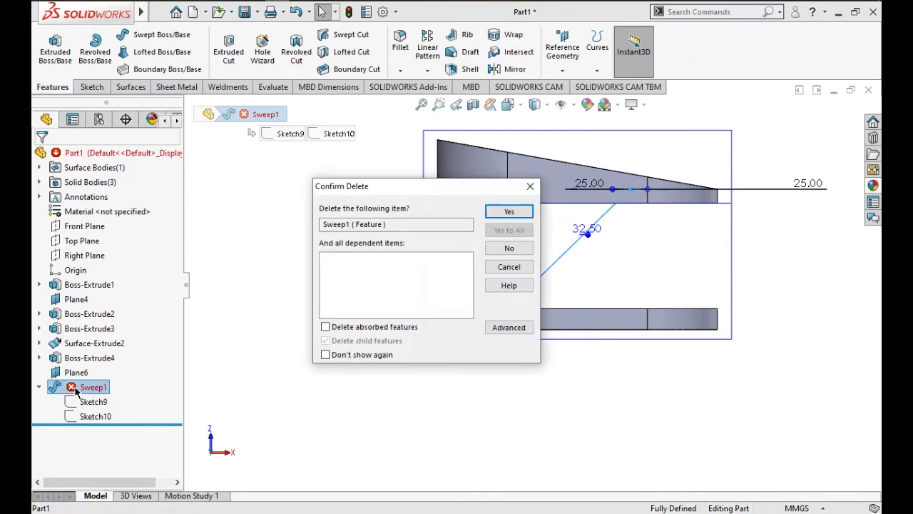
key("Return")
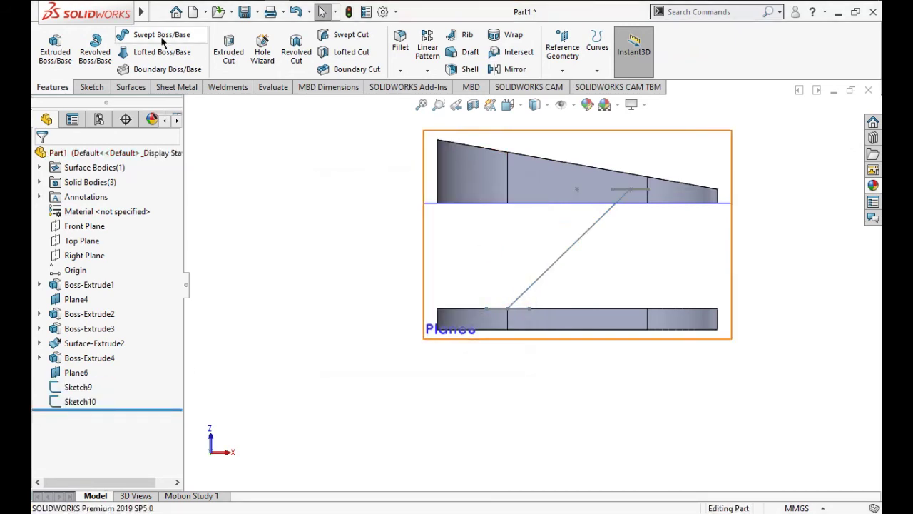
Start a Swept Boss with Sketch9 and the diagonal line, then cancel it.
left_click(162, 38)
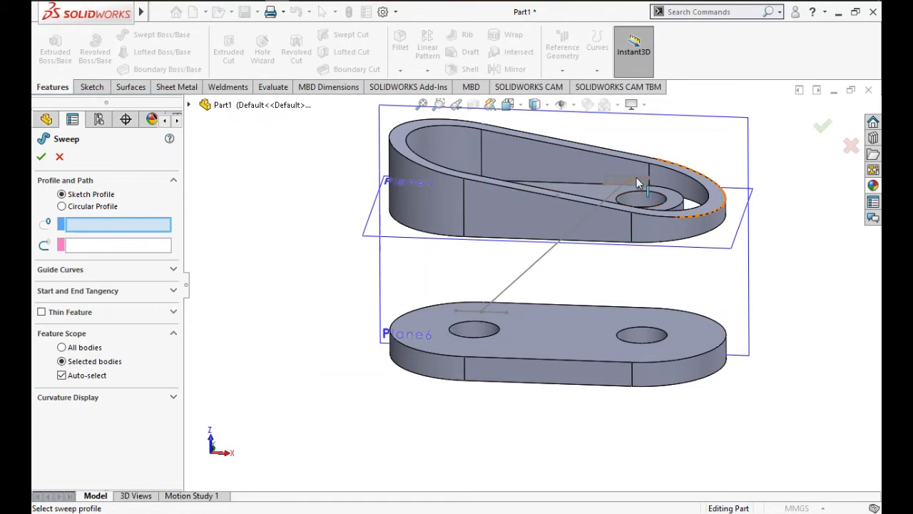
scroll(633, 194, "down", 2)
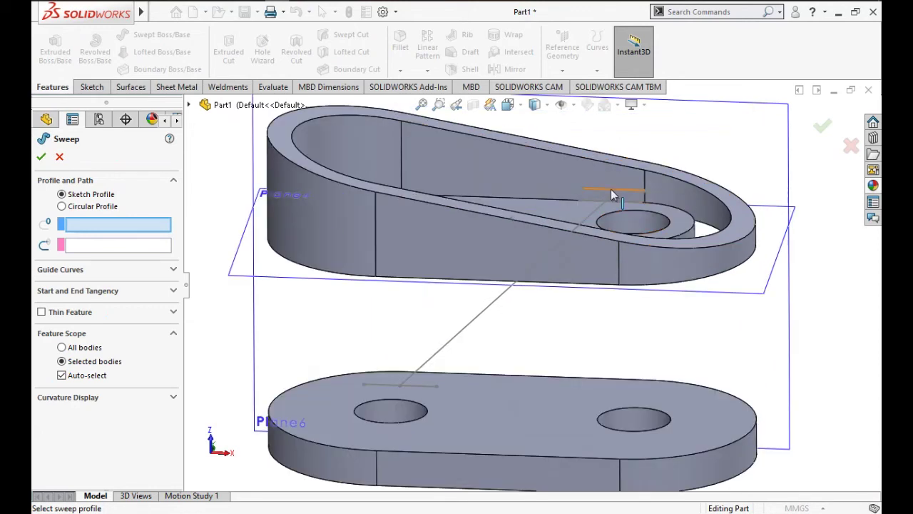
left_click(612, 195)
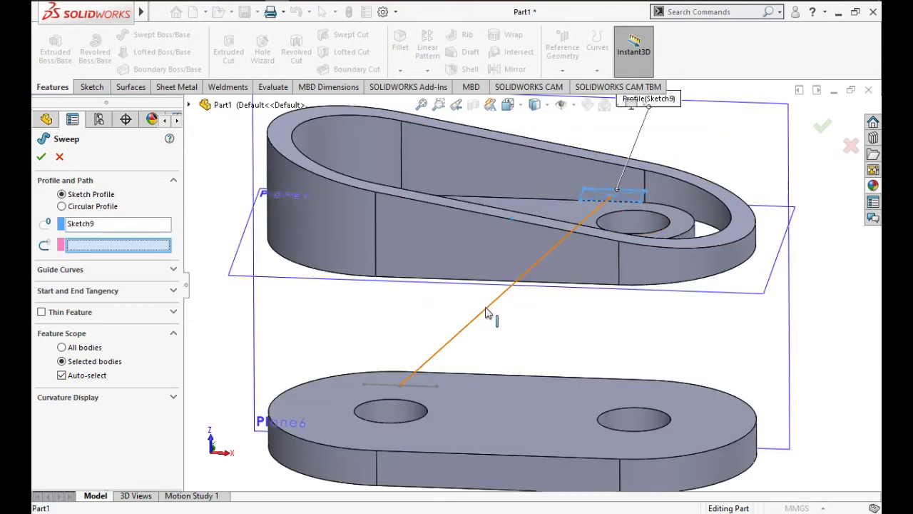
left_click(486, 312)
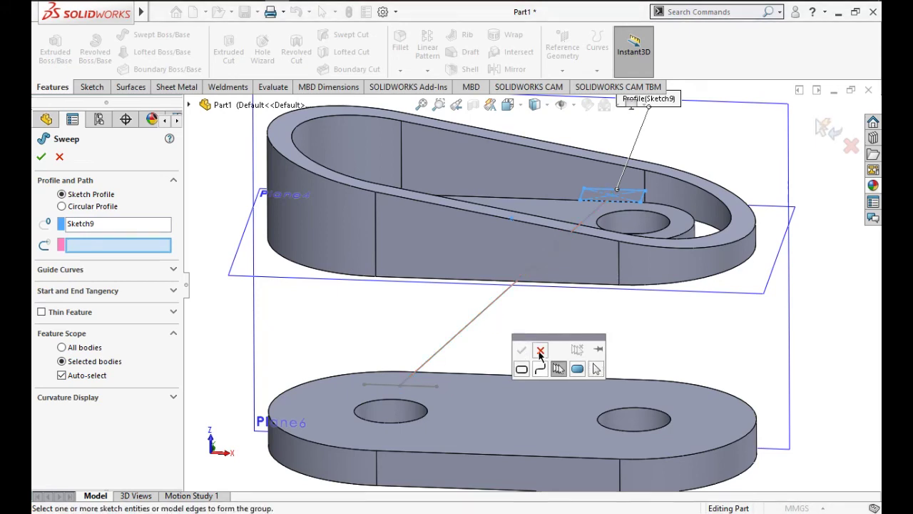
left_click(60, 157)
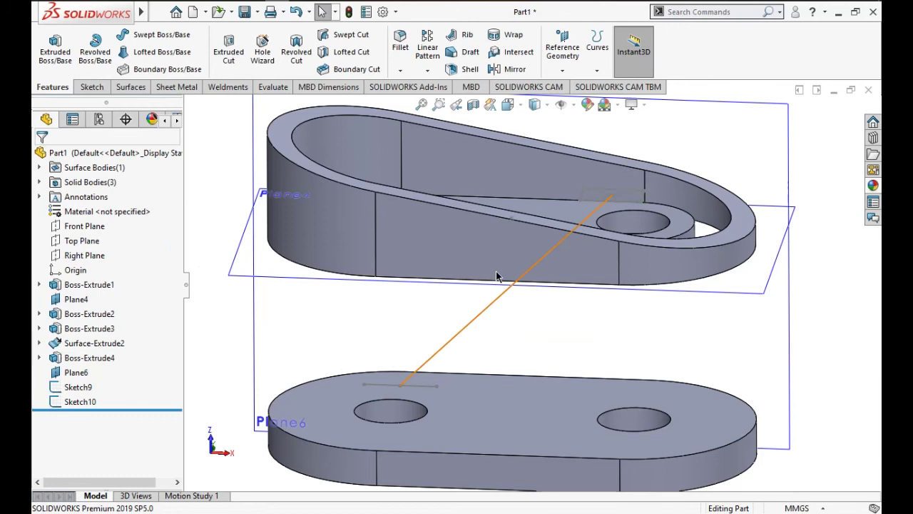
Reopen Sketch10 to check the path line's relations and length, then exit it.
left_click(497, 276)
left_click(500, 268)
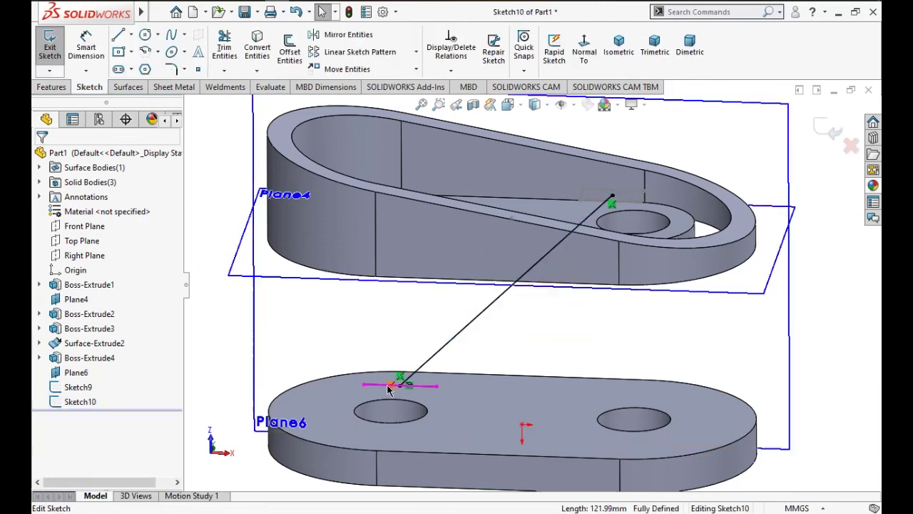
left_click(381, 389)
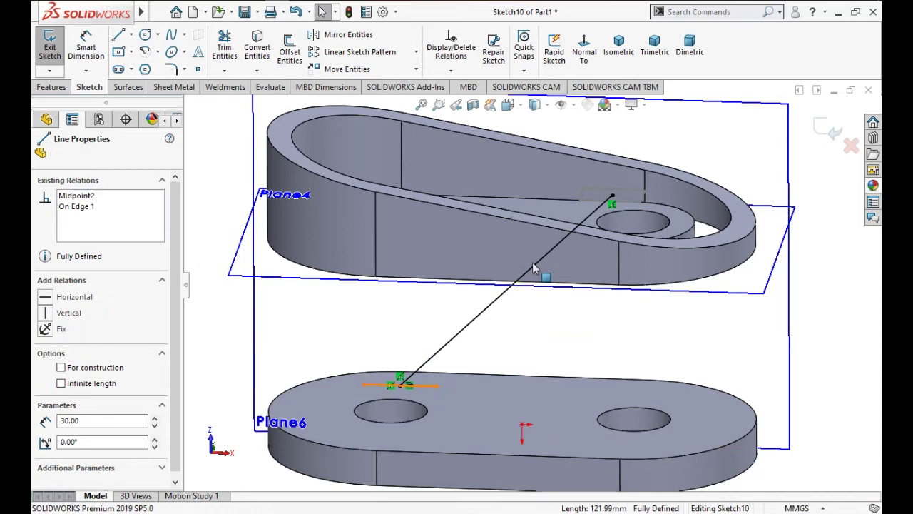
key("Escape")
scroll(534, 285, "down", 2)
scroll(526, 314, "up", 4)
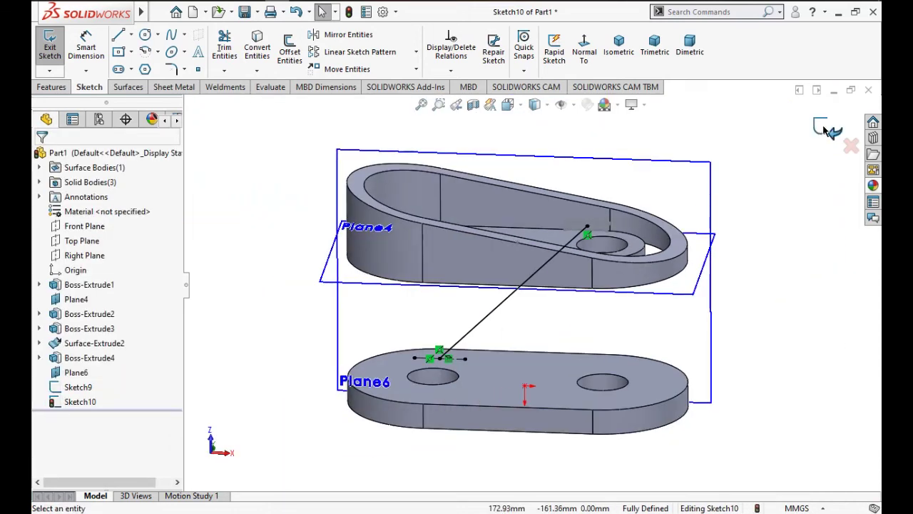
left_click(824, 130)
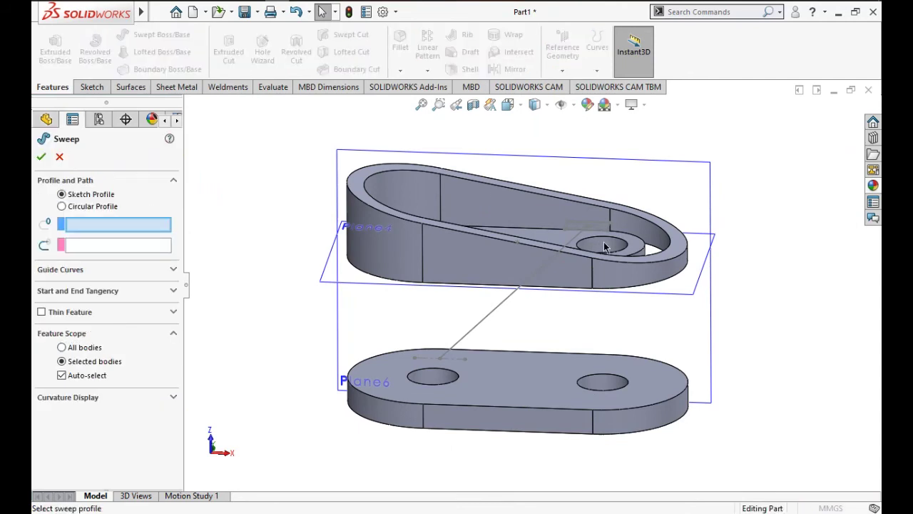
Sweep Sketch9 along Sketch10 to create Sweep2, the slanted bar.
scroll(582, 228, "down", 3)
left_click(588, 224)
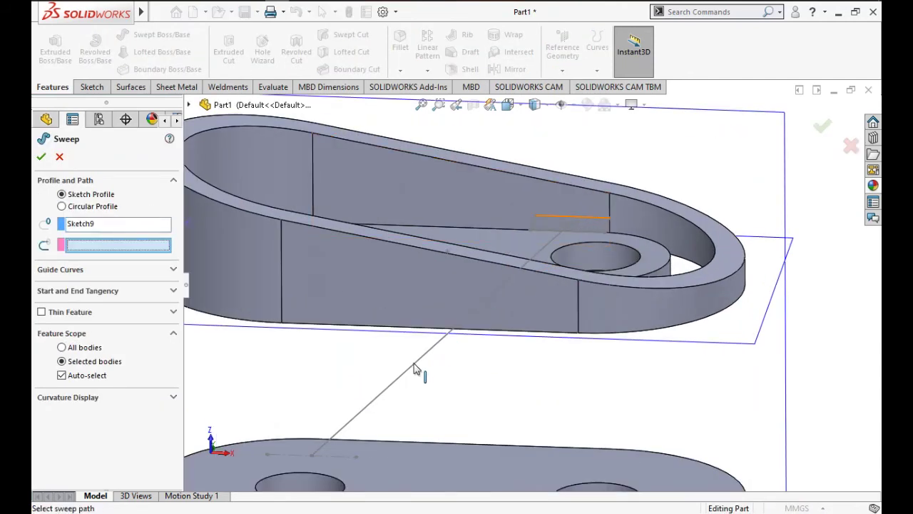
left_click(414, 369)
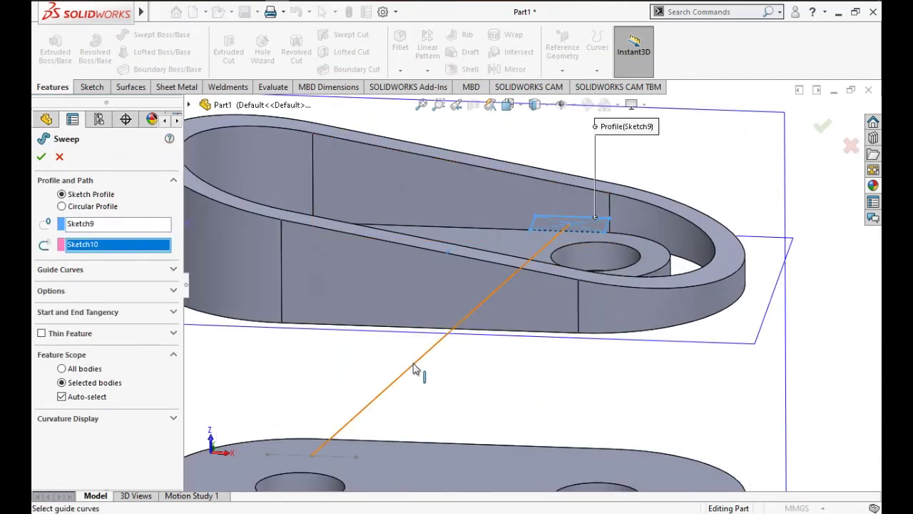
left_click(43, 157)
scroll(419, 333, "up", 2)
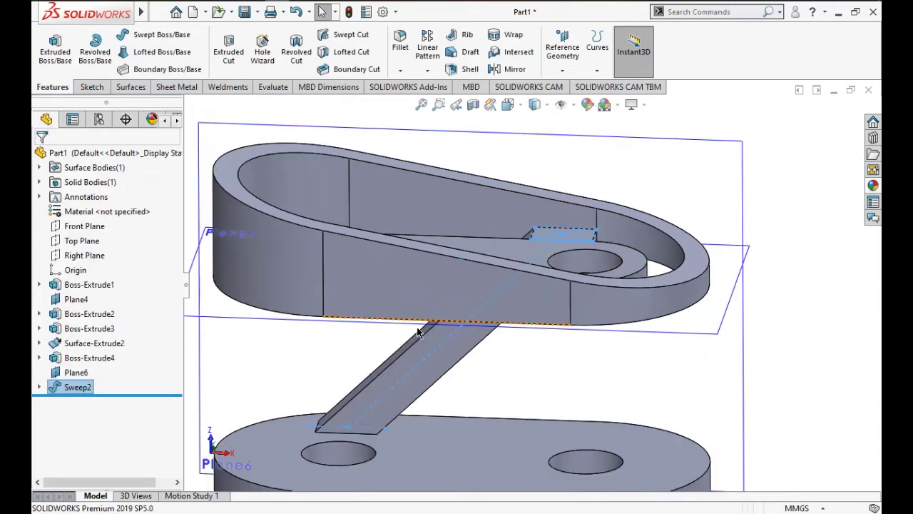
scroll(419, 334, "up", 2)
mouse_move(417, 338)
middle_mouse_down()
mouse_move(567, 420)
mouse_move(563, 351)
mouse_move(542, 352)
mouse_move(554, 395)
mouse_move(513, 380)
mouse_move(592, 472)
middle_mouse_up()
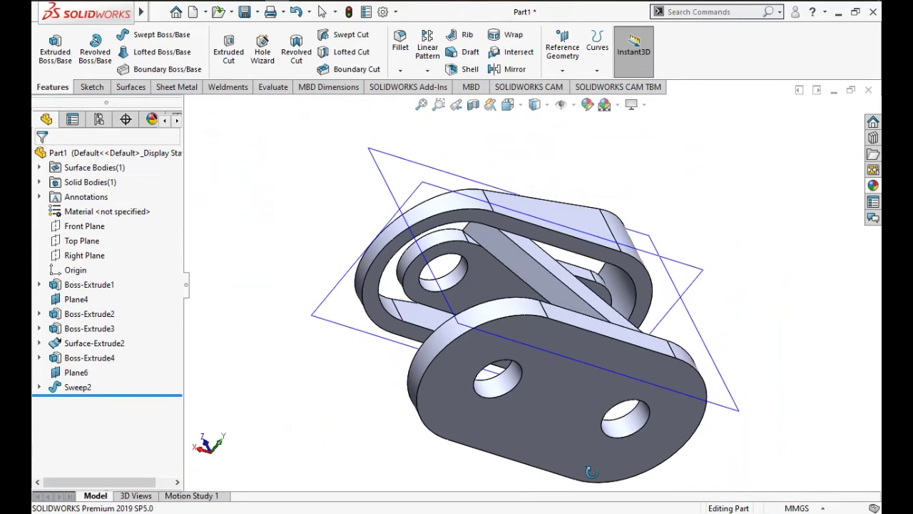
mouse_move(592, 471)
middle_mouse_down()
mouse_move(526, 378)
mouse_move(543, 381)
mouse_move(553, 338)
mouse_move(573, 404)
mouse_move(585, 369)
mouse_move(513, 408)
mouse_move(535, 316)
mouse_move(550, 292)
mouse_move(545, 343)
middle_mouse_up()
scroll(551, 292, "up", 2)
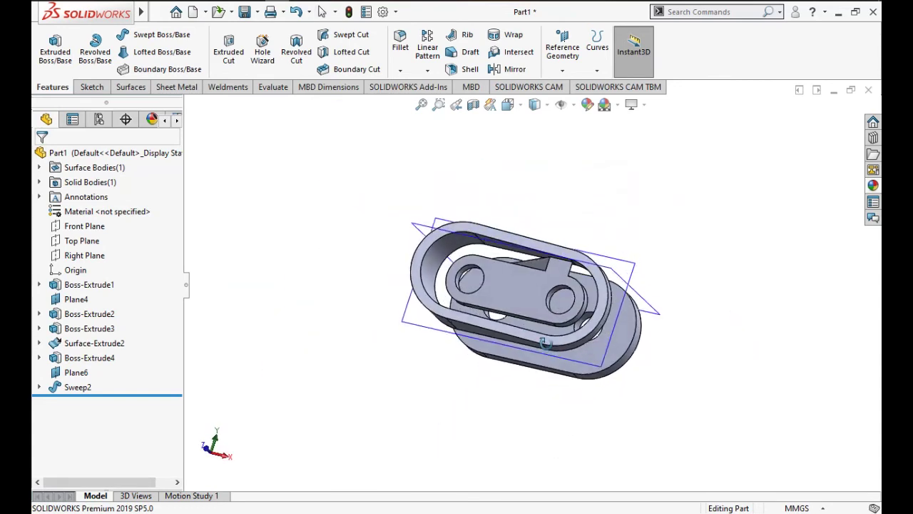
scroll(539, 335, "down", 2)
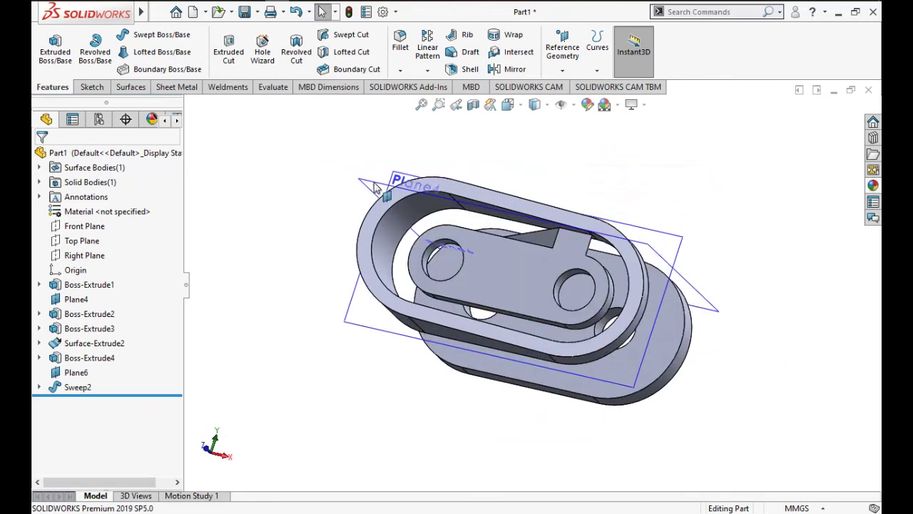
Hide Plane6 from the model view.
left_click(392, 182)
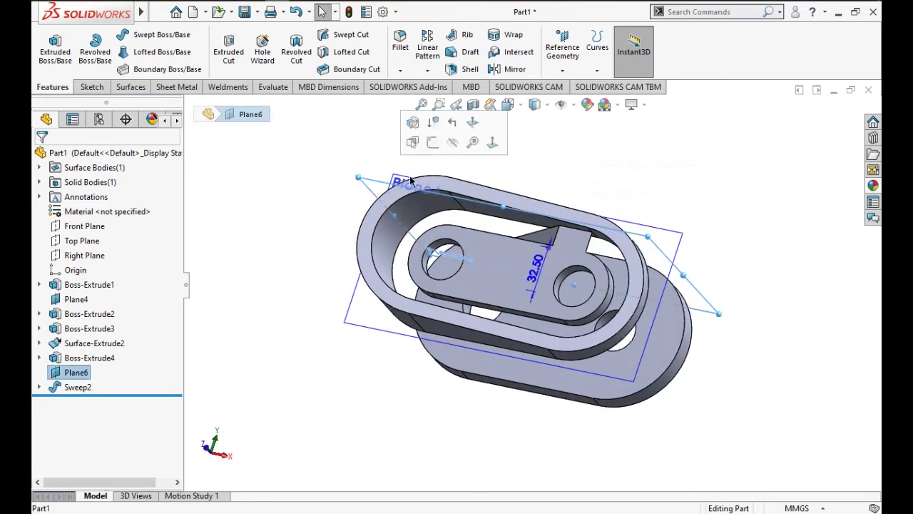
left_click(452, 142)
scroll(450, 182, "down", 1)
scroll(449, 178, "down", 1)
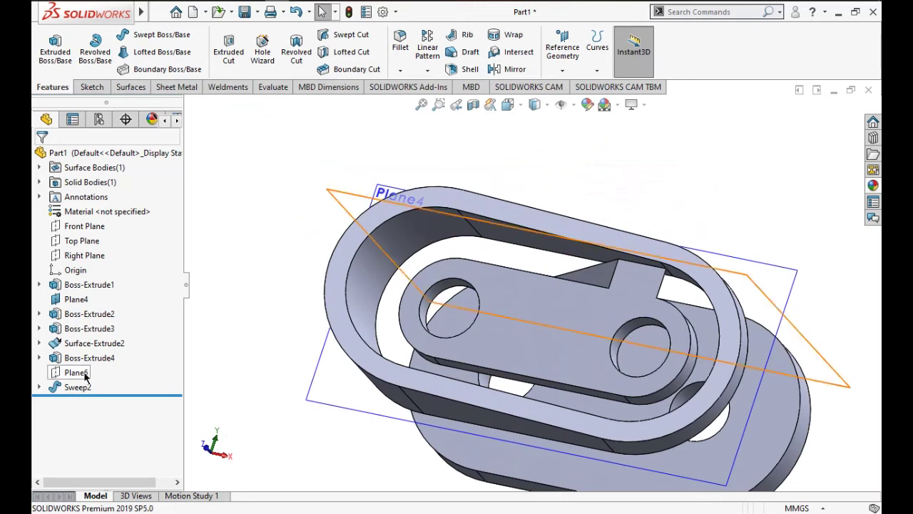
Create Plane7 offset 32.50 mm below the Top Plane with the offset flipped.
left_click(79, 241)
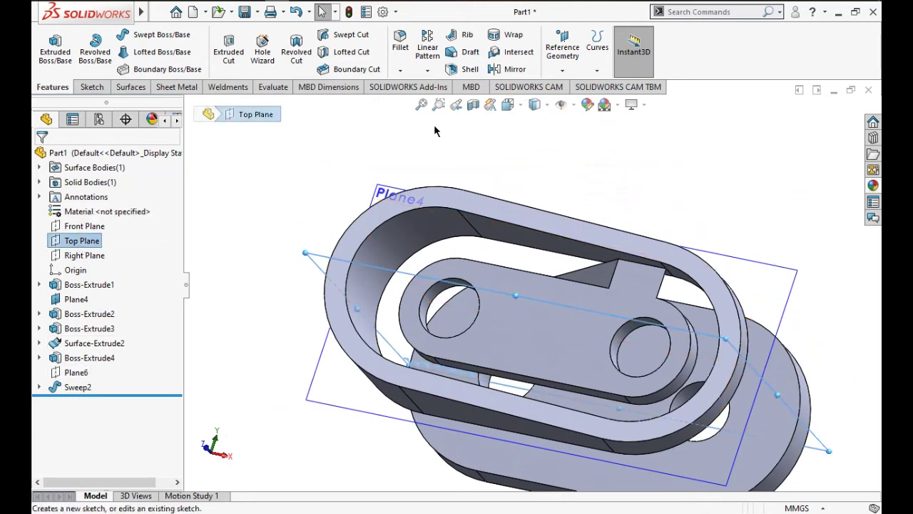
left_click(563, 69)
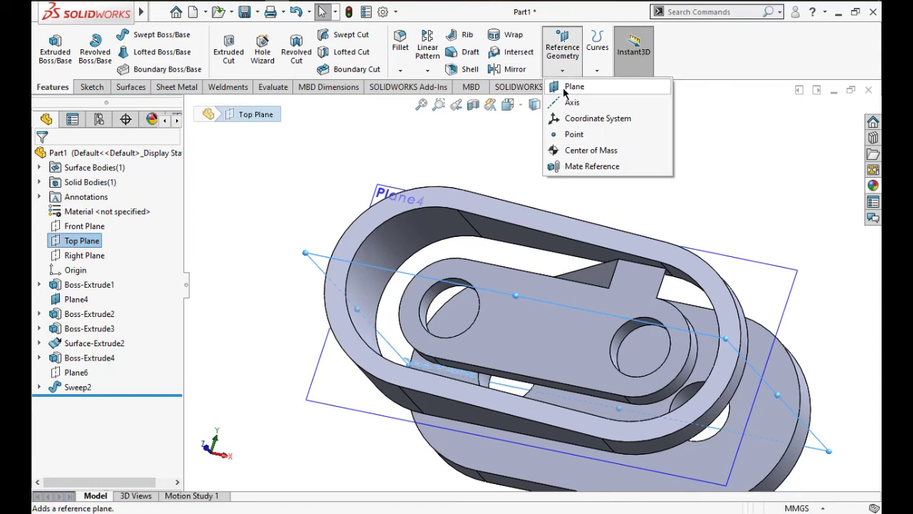
left_click(563, 88)
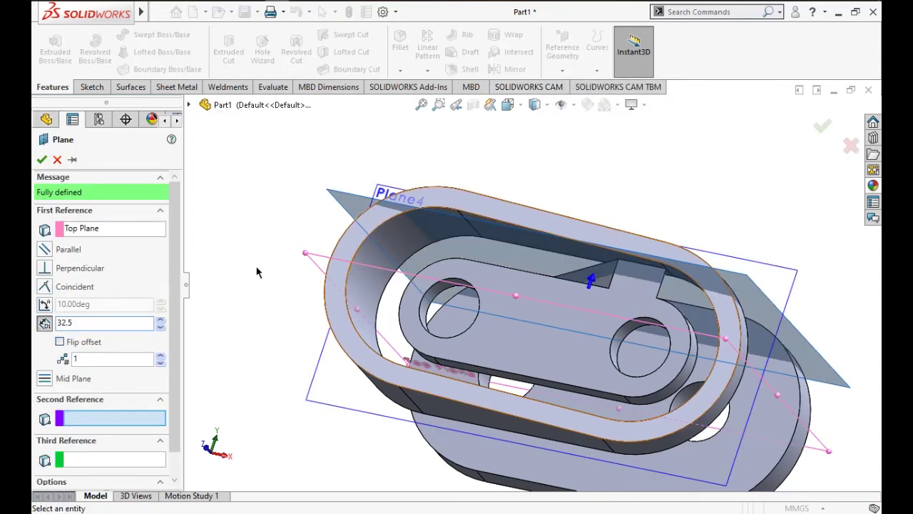
left_click(60, 341)
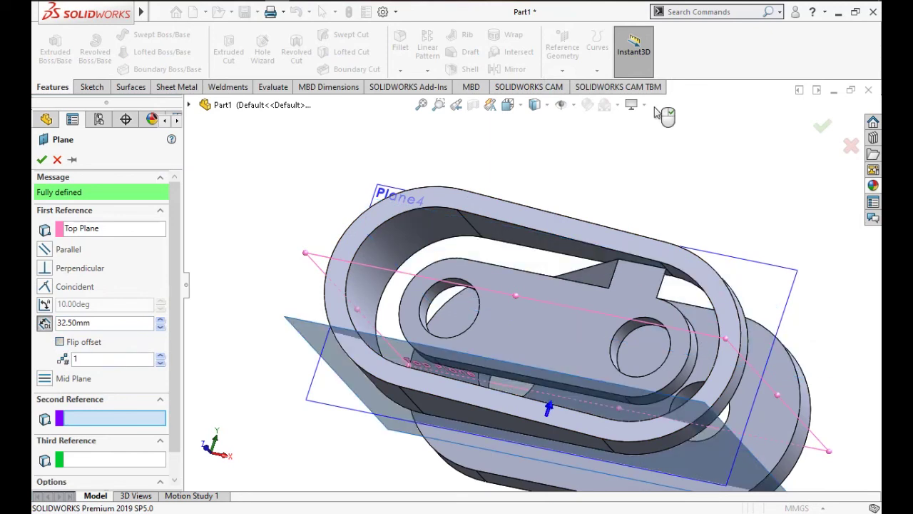
right_click(656, 109)
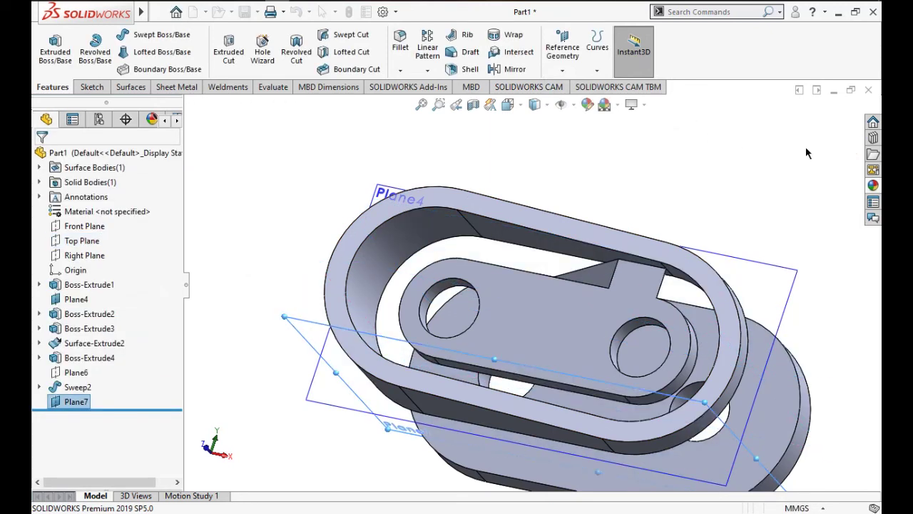
Start a sketch on the upper plate face and draw a centre rectangle on the line.
left_click(637, 172)
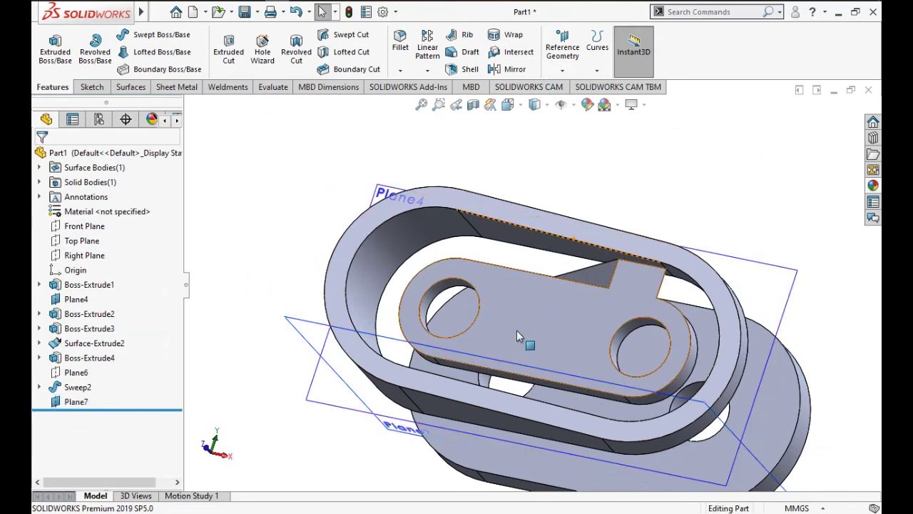
left_click(518, 333)
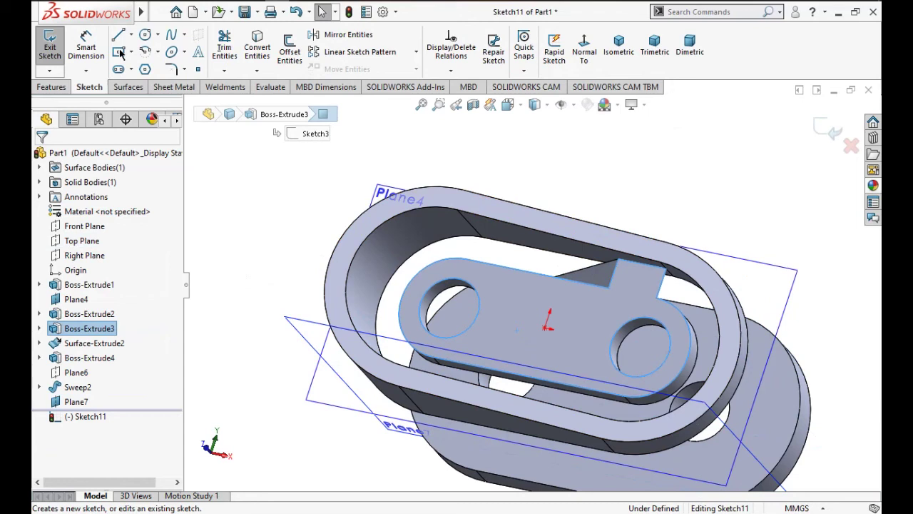
key("ctrl+8")
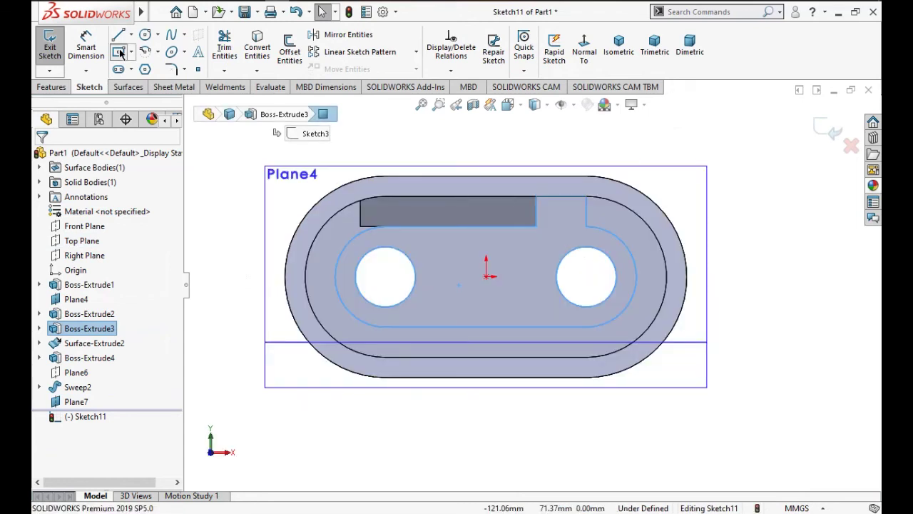
key("r")
scroll(443, 349, "up", 1)
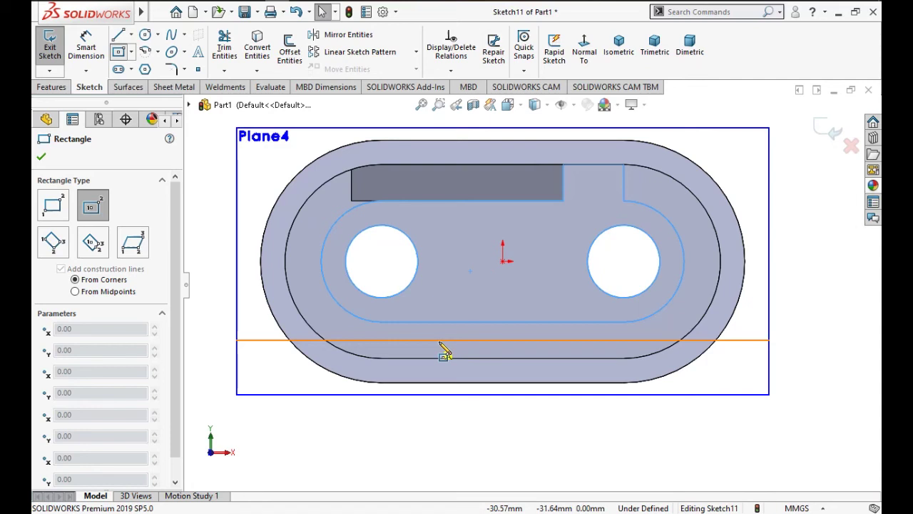
scroll(441, 343, "up", 1)
left_click(443, 341)
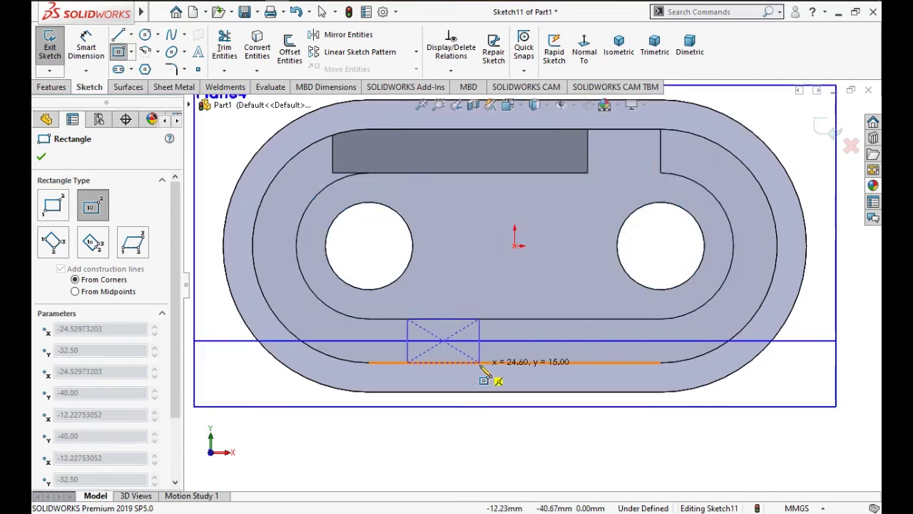
left_click(478, 362)
key("Escape")
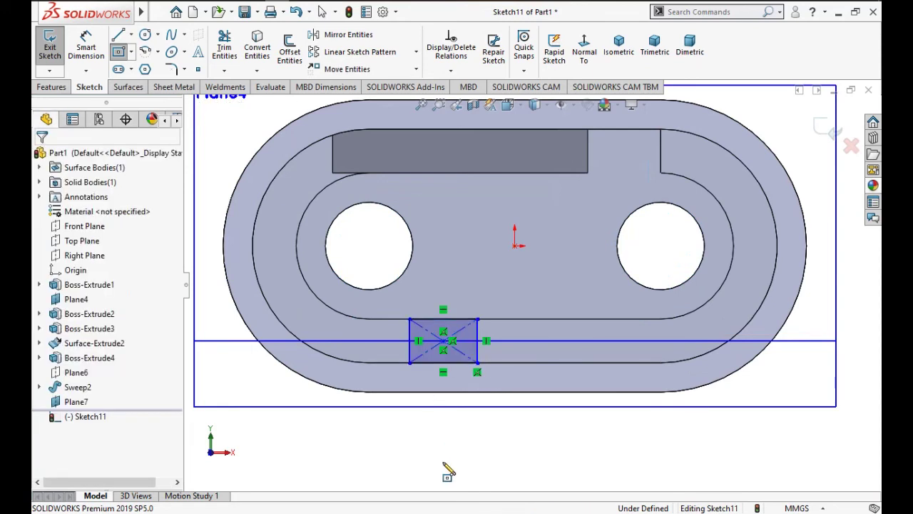
Dimension the rectangle's width to 25 mm.
right_click_drag(449, 442, 451, 372)
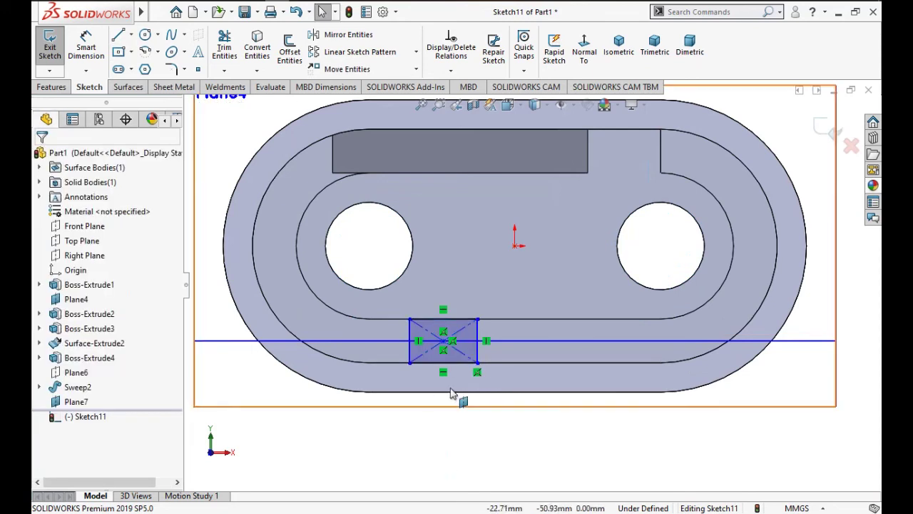
left_click(410, 417)
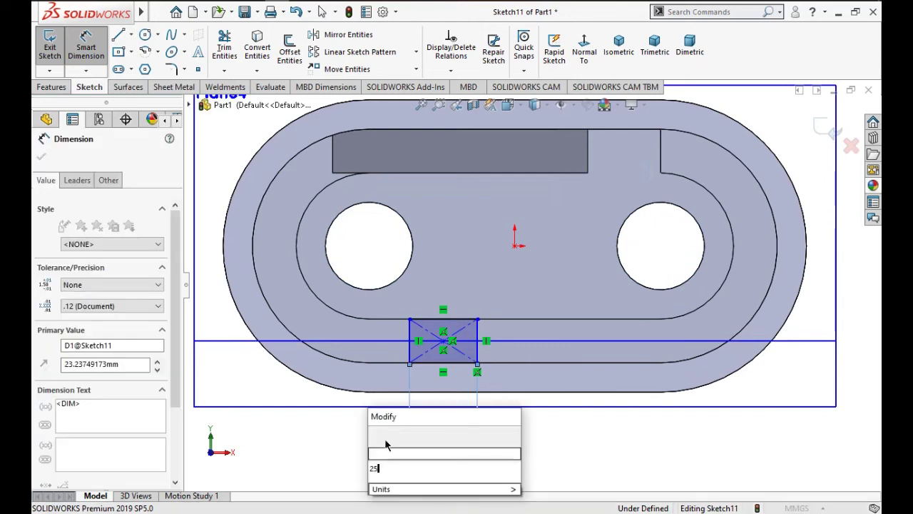
type("25")
key("Return")
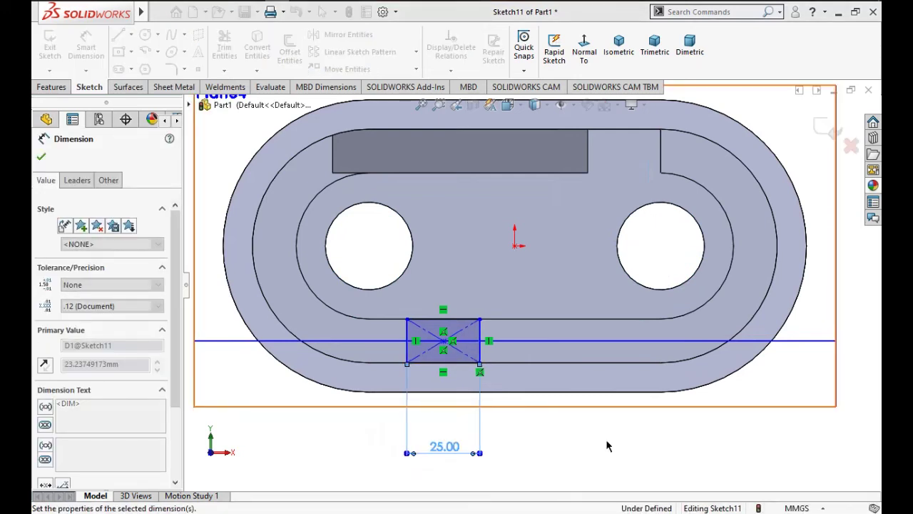
left_click(606, 446)
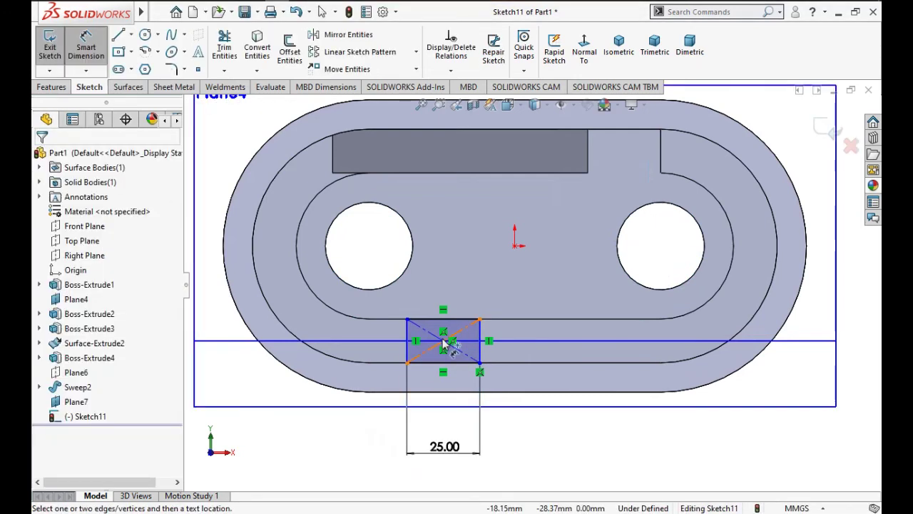
left_click(444, 341)
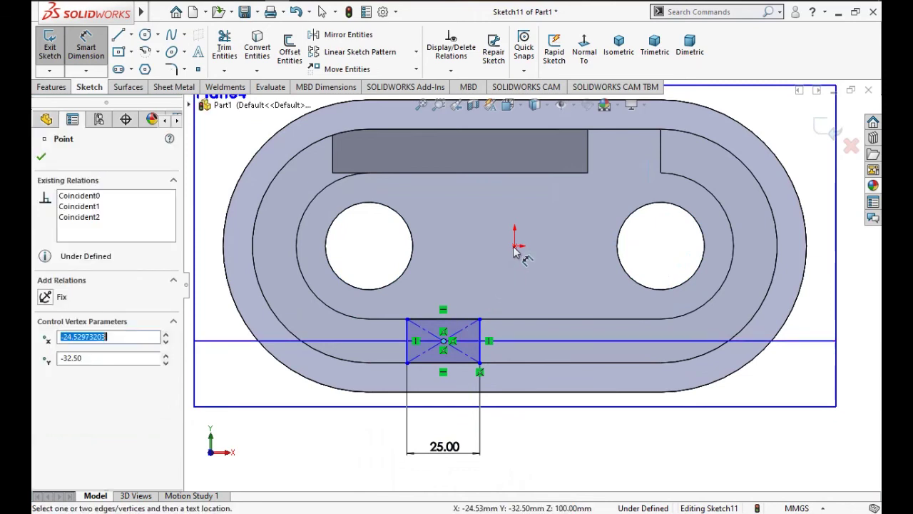
key("Escape")
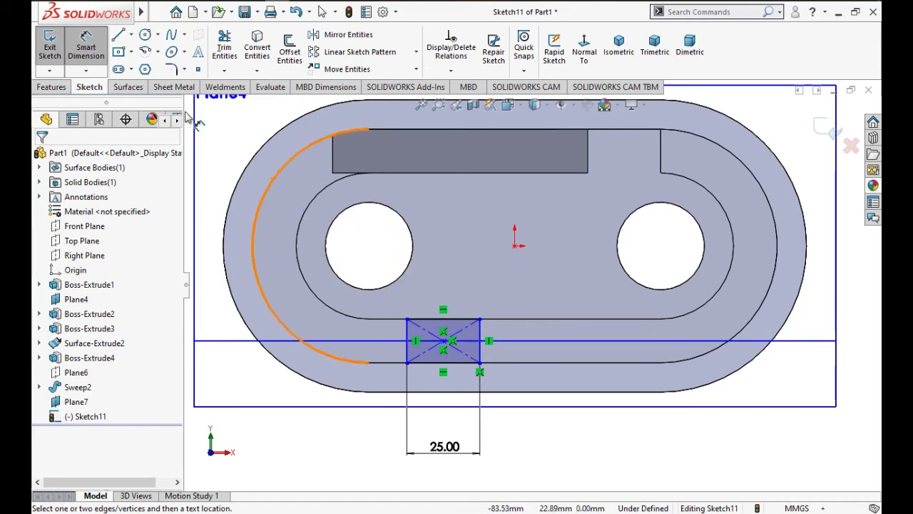
Add a point at the origin and set the right edge 25 mm from it.
left_click(198, 68)
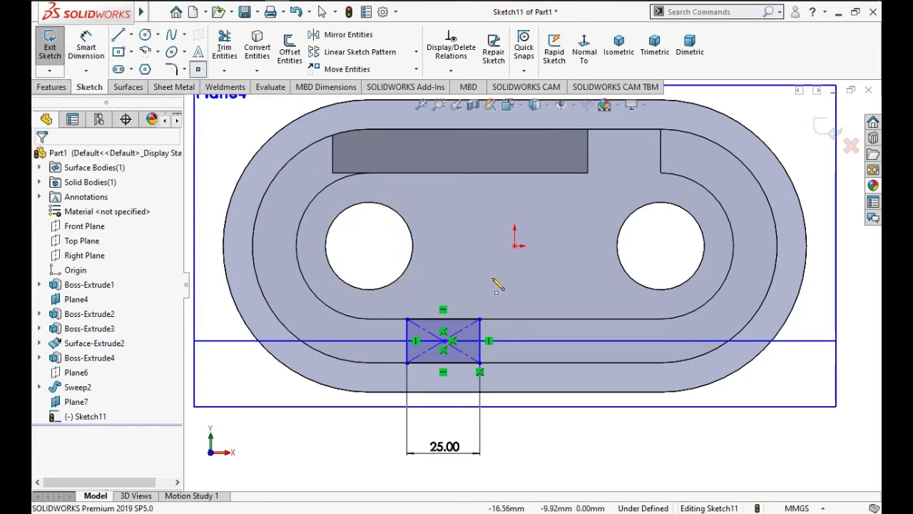
left_click(534, 259)
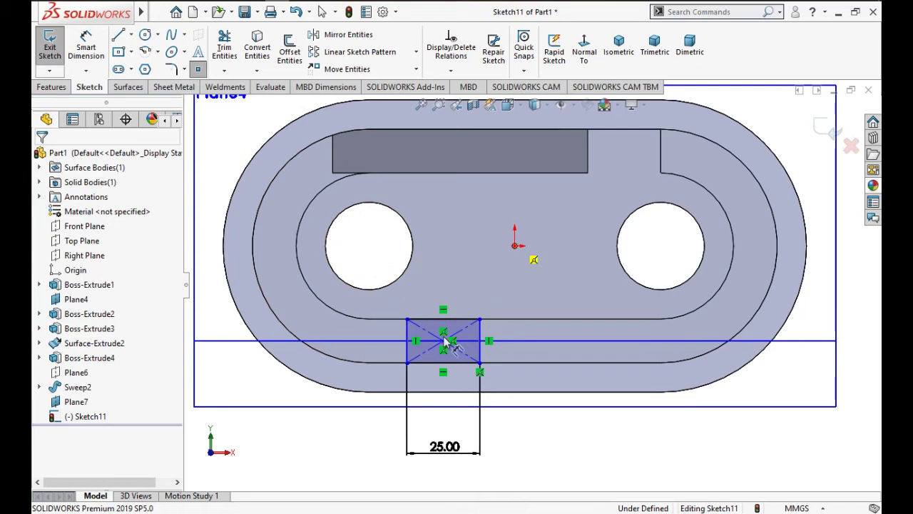
left_click(444, 341)
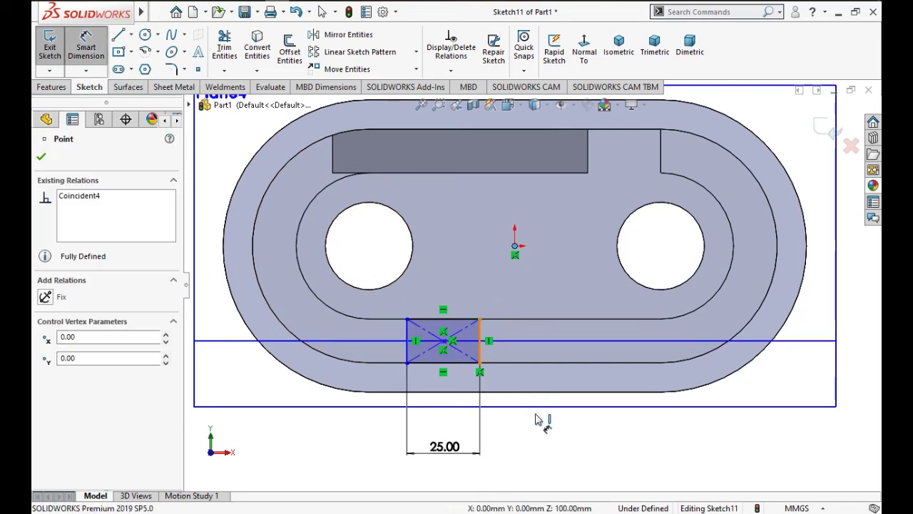
left_click(480, 353)
left_click(514, 246)
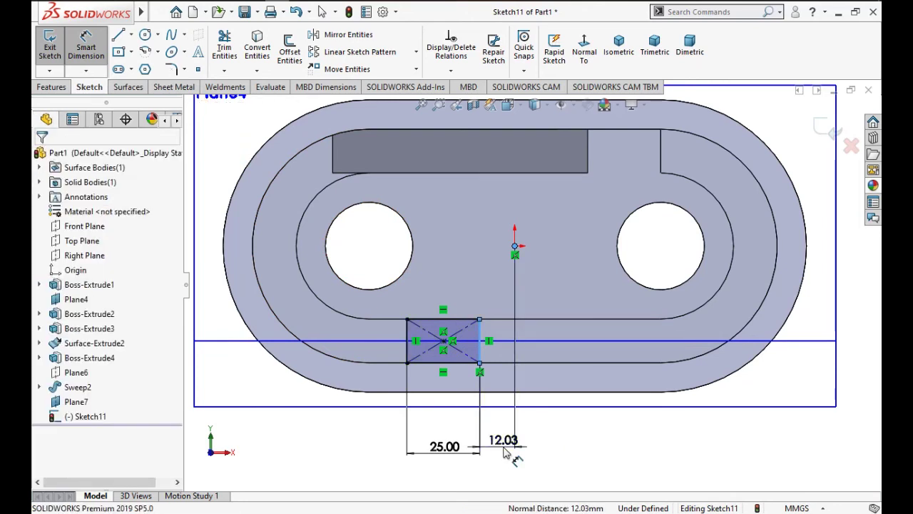
left_click(505, 453)
left_click(503, 440)
key("Return")
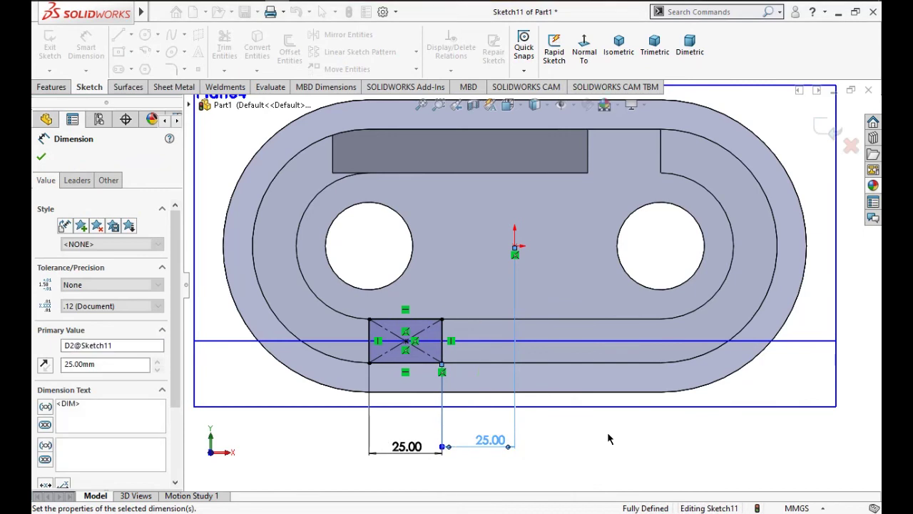
key("Escape")
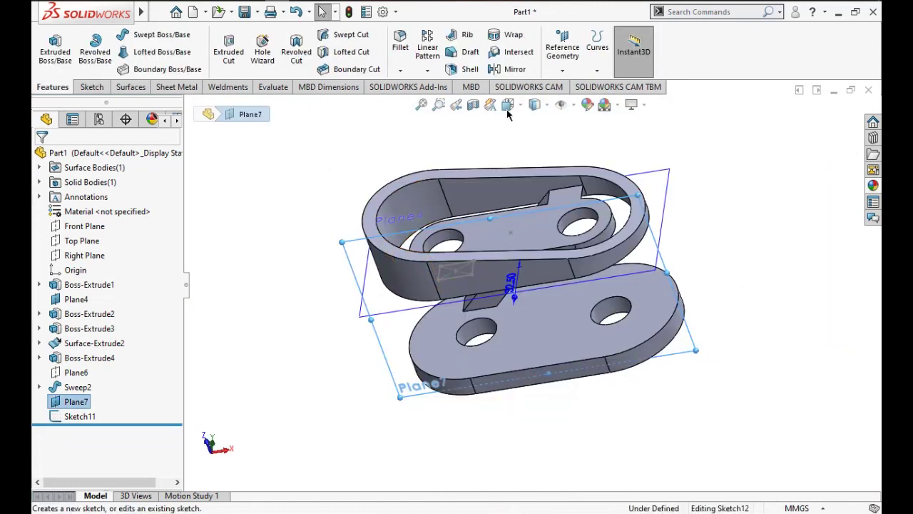
On Plane7, draw a line from the upper bar's centre line to the lower line's end point, then exit.
left_click(585, 51)
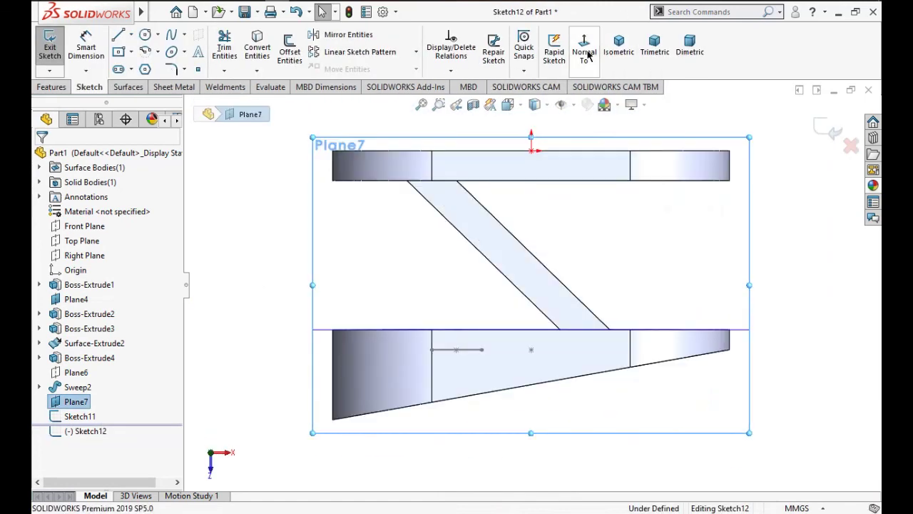
left_click(585, 51)
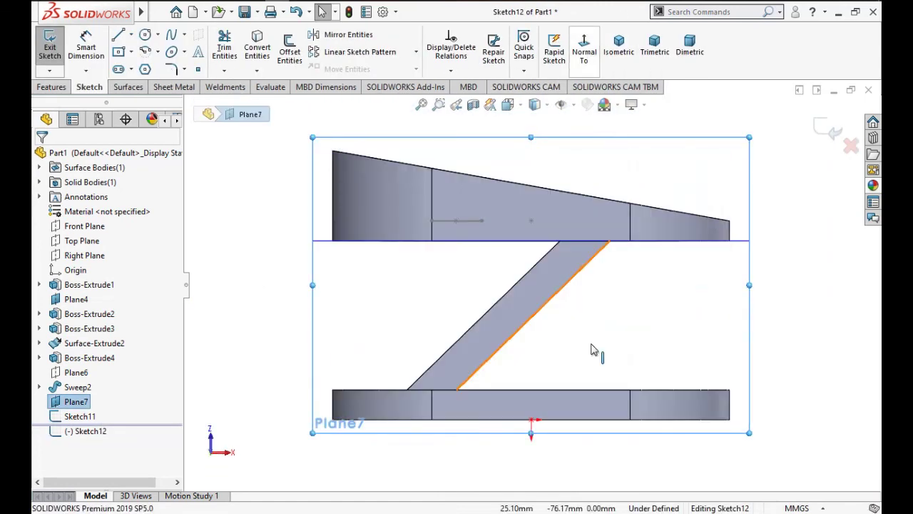
key("ctrl+7")
left_click(591, 349)
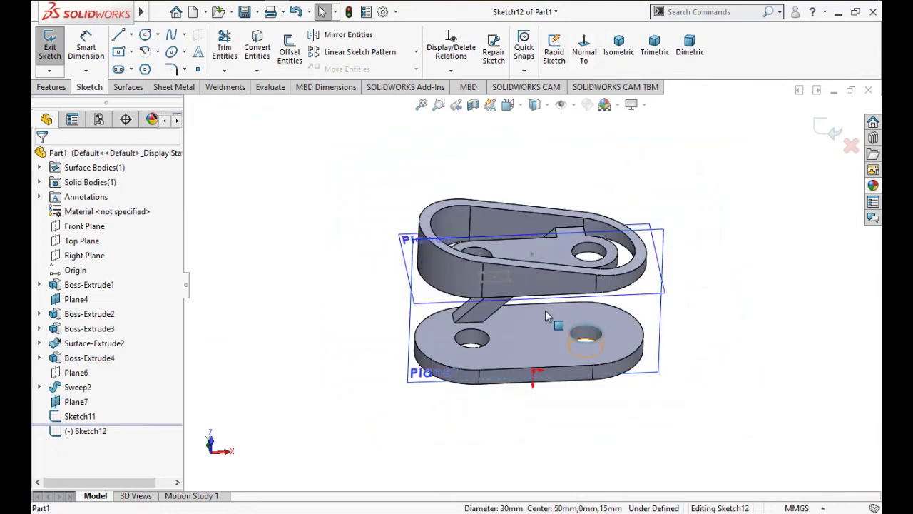
left_click(255, 46)
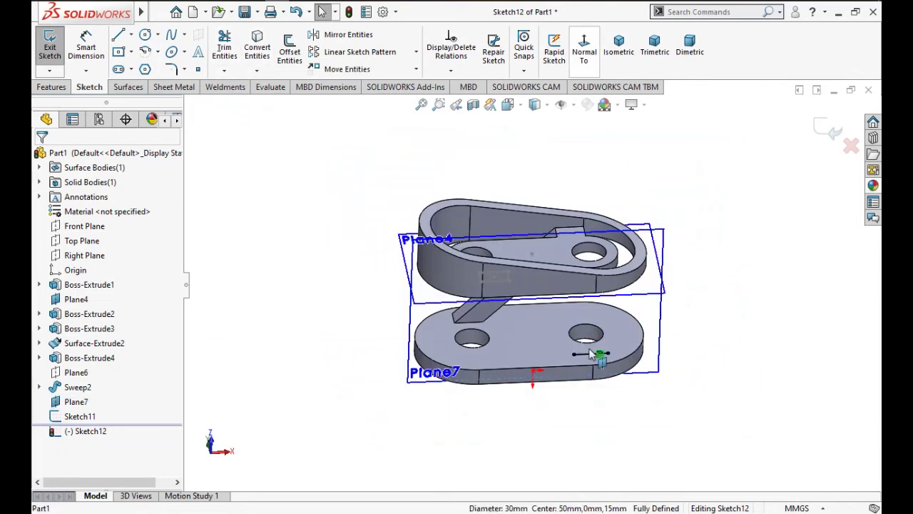
key("ctrl+8")
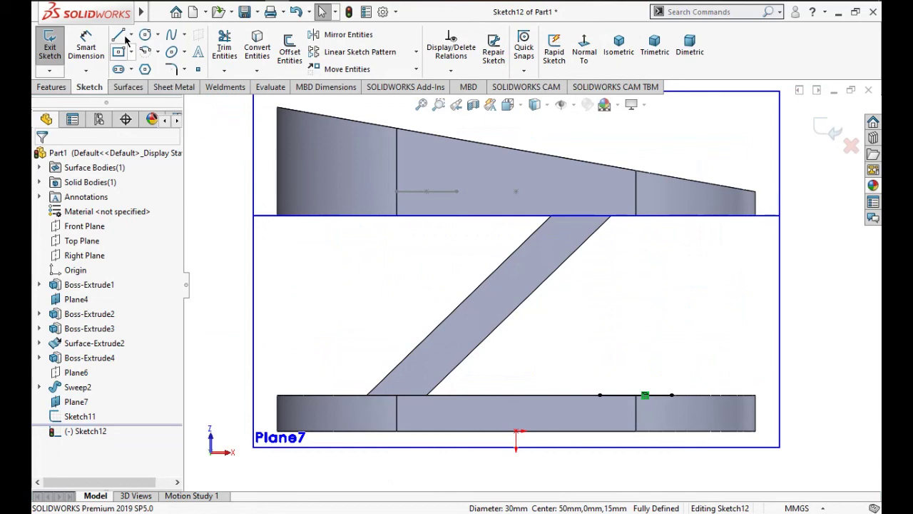
left_click(119, 34)
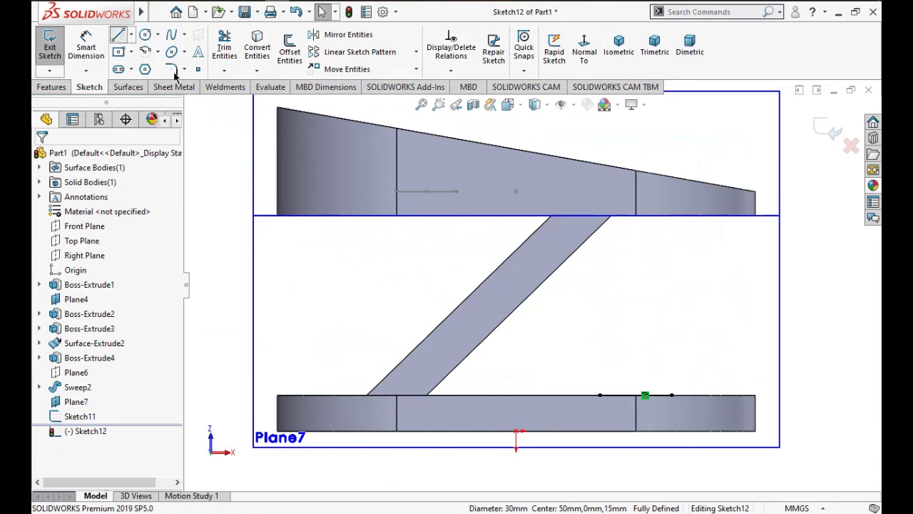
left_click(426, 191)
left_click(636, 395)
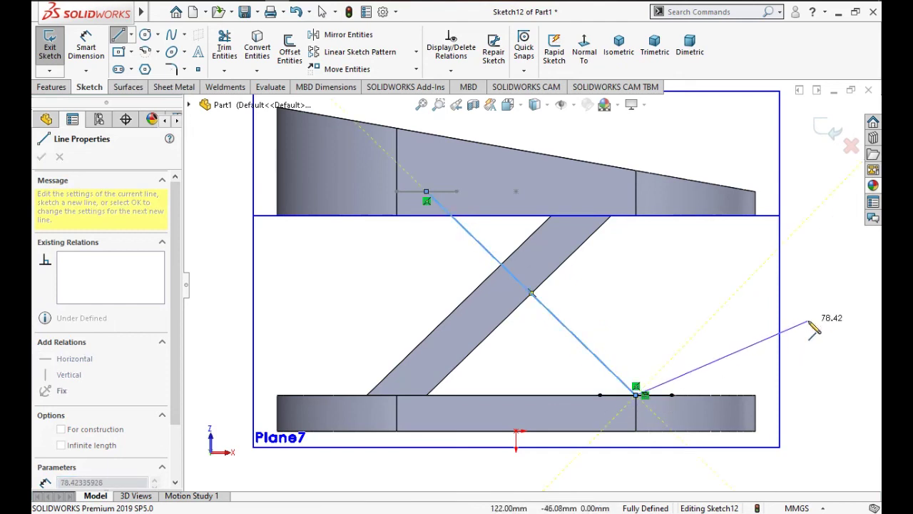
key("Escape")
key("Escape")
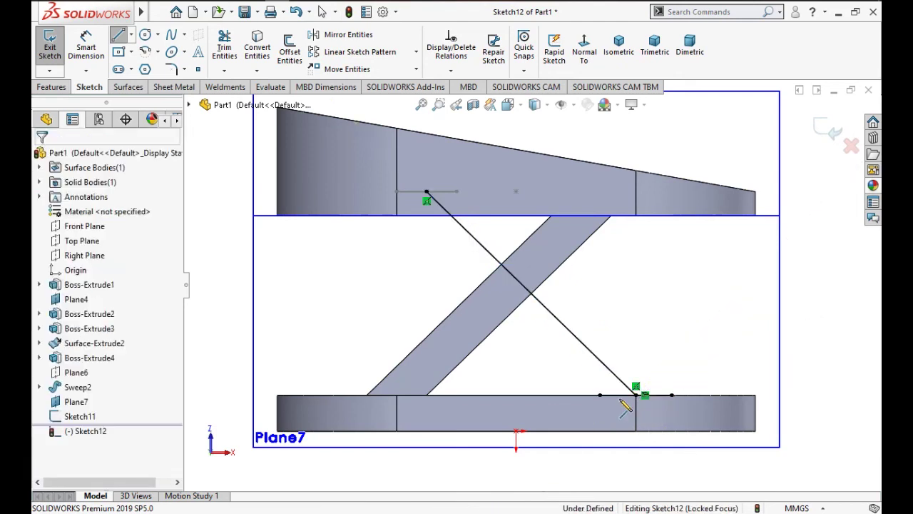
left_click(618, 403)
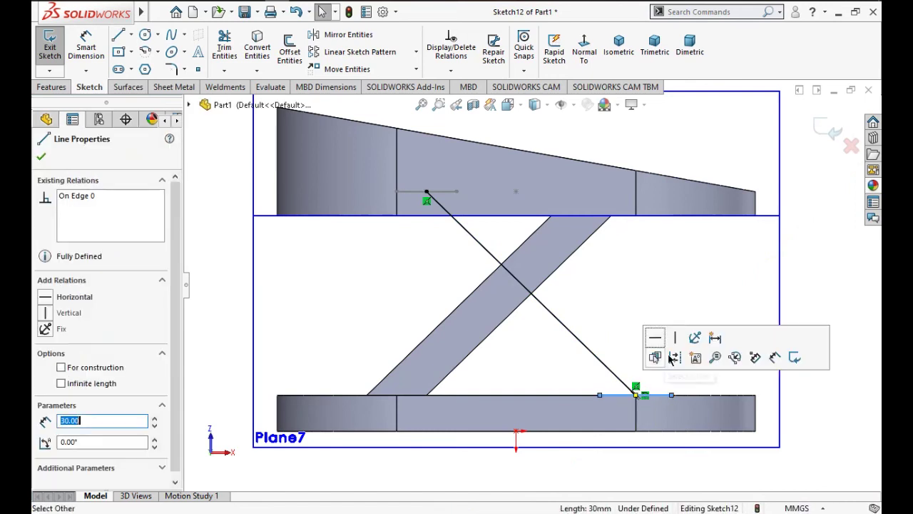
left_click(681, 361)
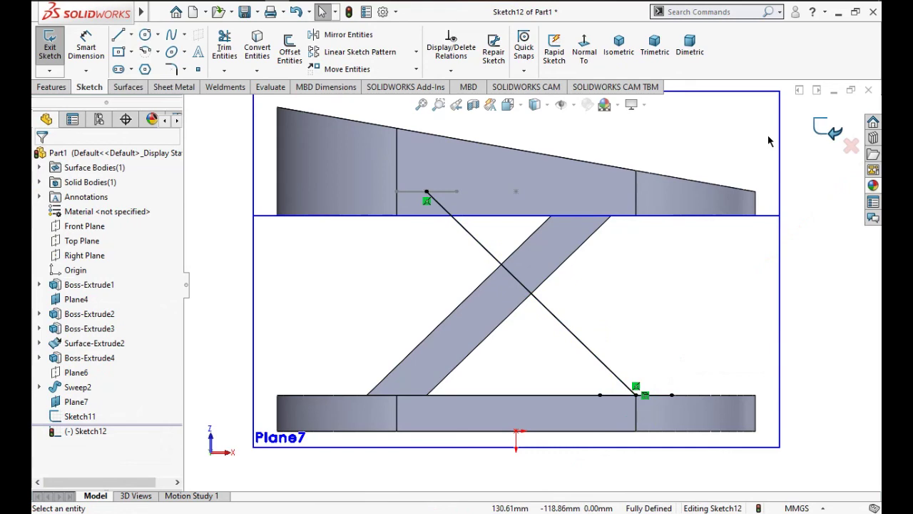
left_click(829, 128)
Sweep Sketch11 along Sketch12 to create the second crossing bar, Sweep3.
key("s")
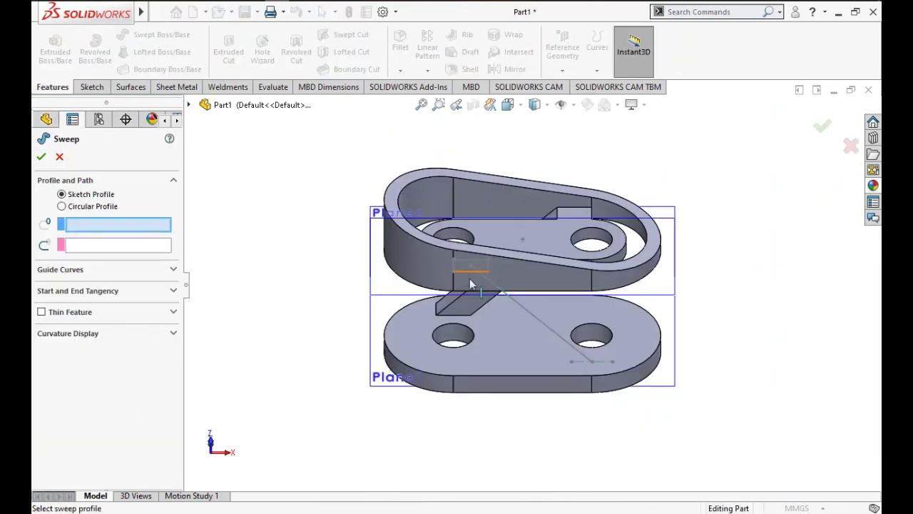
left_click(464, 272)
left_click(528, 312)
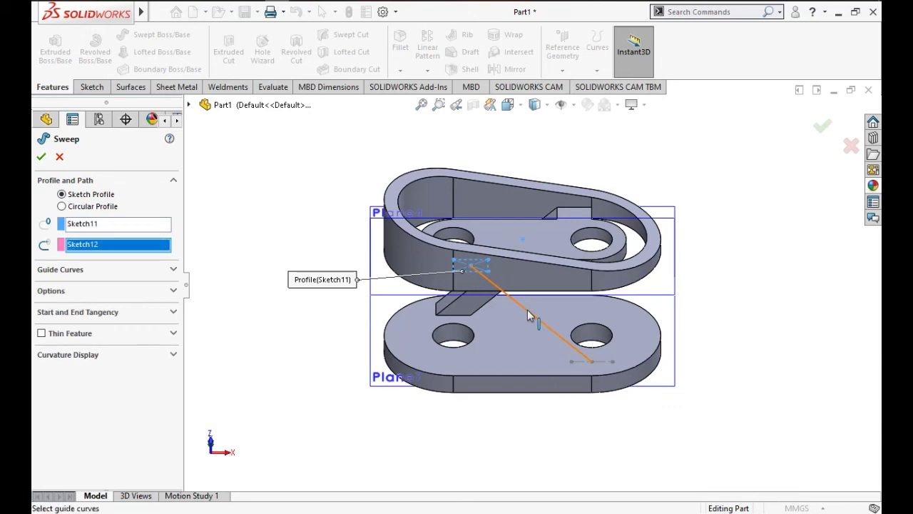
left_click(41, 156)
scroll(517, 257, "down", 3)
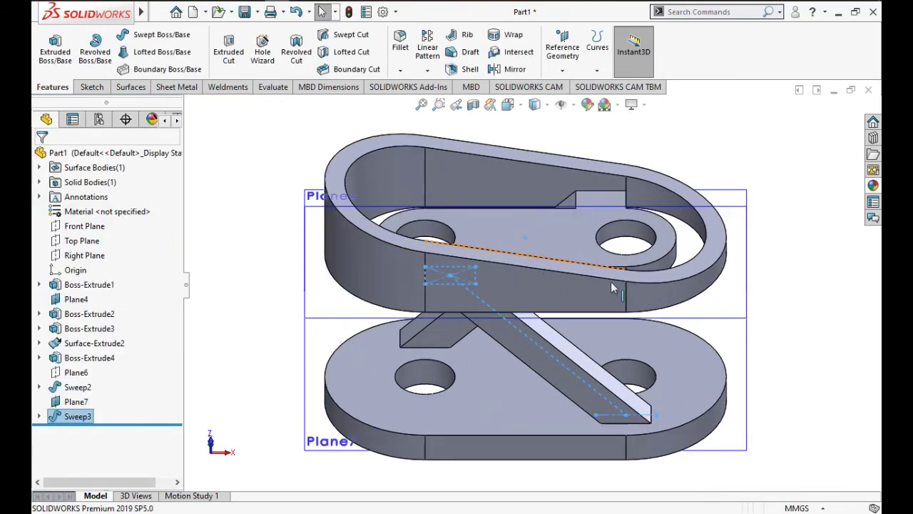
Hide Plane4 and view the part from a new angle.
left_click(746, 307)
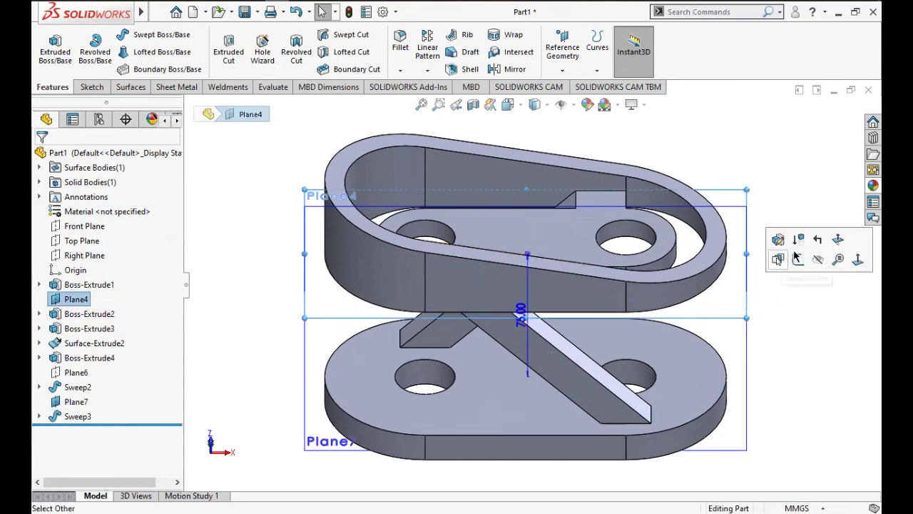
left_click(820, 263)
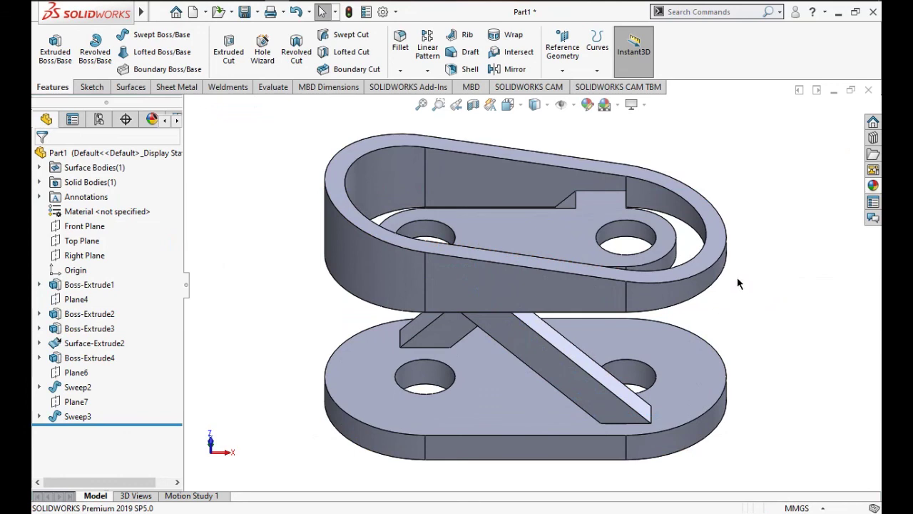
mouse_move(737, 276)
middle_mouse_down()
mouse_move(644, 240)
mouse_move(691, 371)
mouse_move(654, 228)
mouse_move(740, 238)
mouse_move(408, 127)
middle_mouse_up()
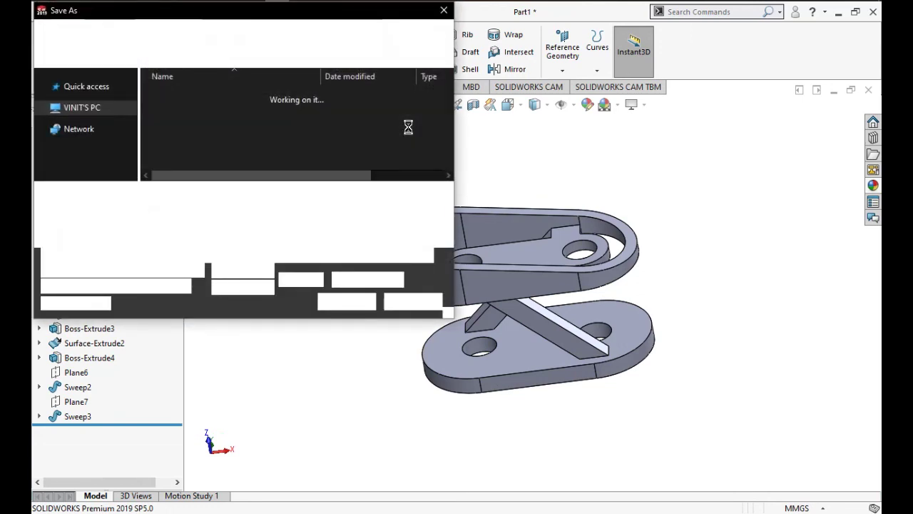
Save the part as 'solidworks tricky part design' and zoom to fit.
type("solidworks tr")
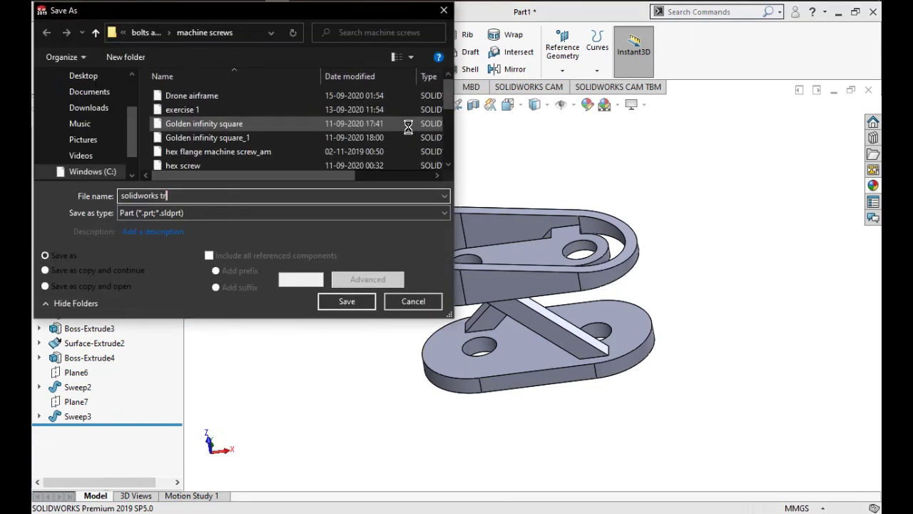
type("icky part")
type(" design")
key("Return")
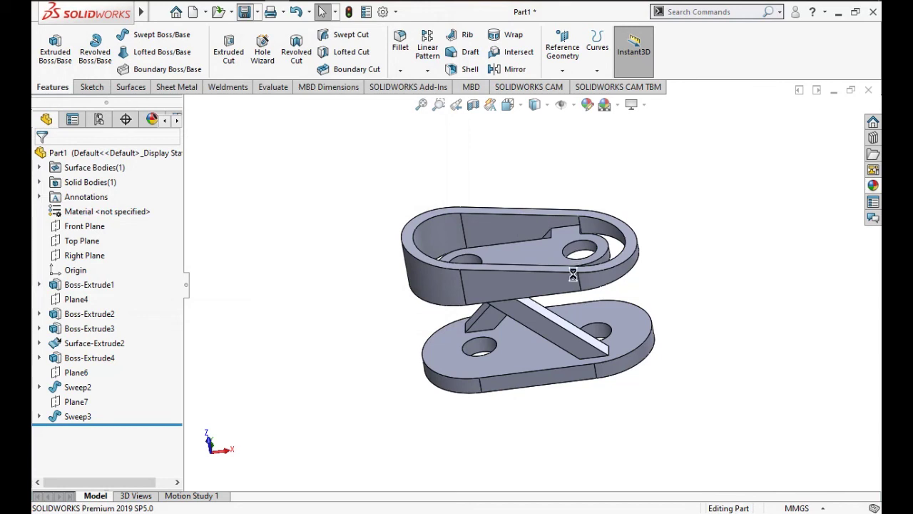
key("f")
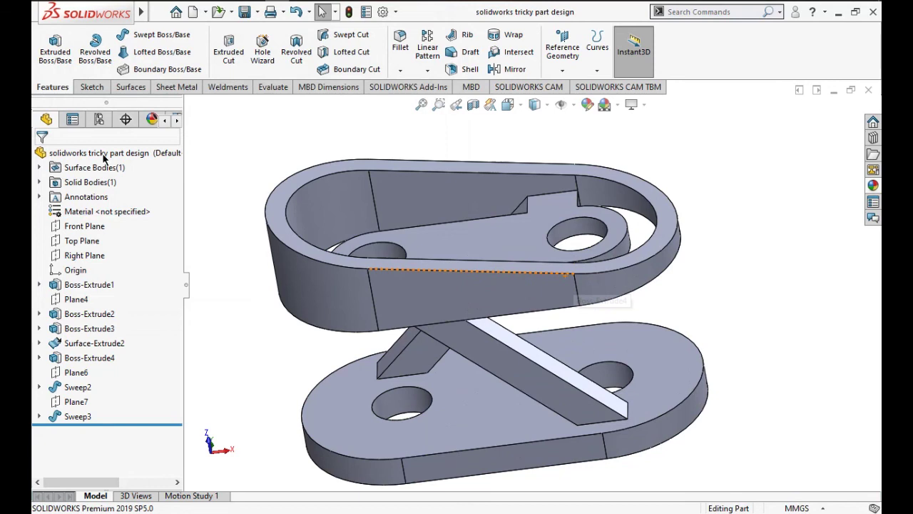
Open the appearance colour editor for the whole part from its right-click menu.
left_click(103, 157)
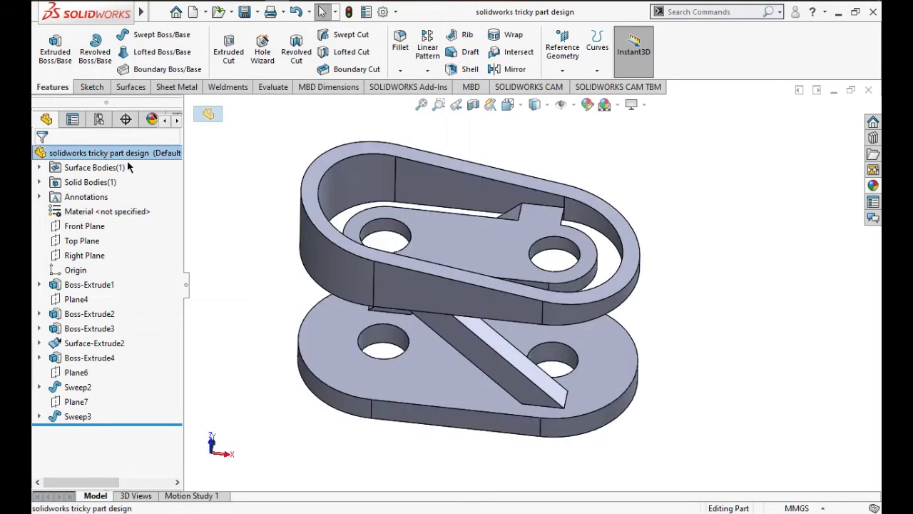
right_click(104, 157)
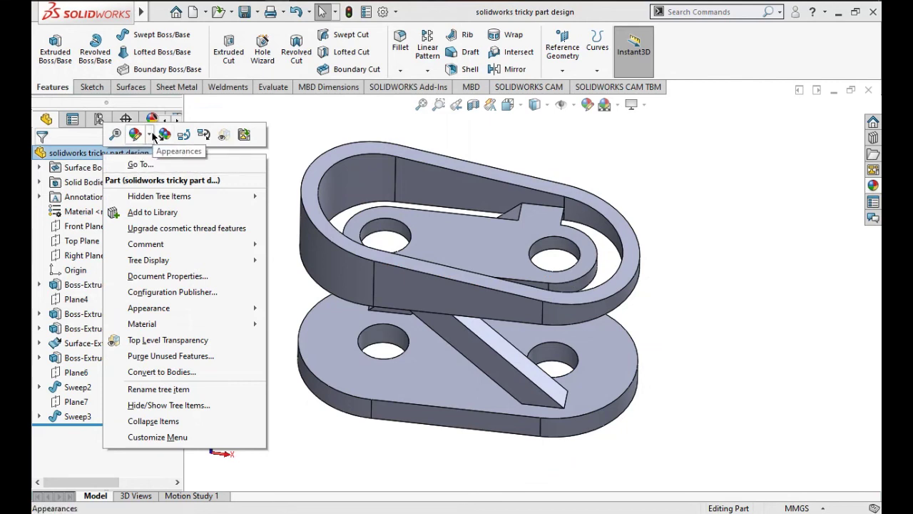
left_click(151, 134)
left_click(205, 167)
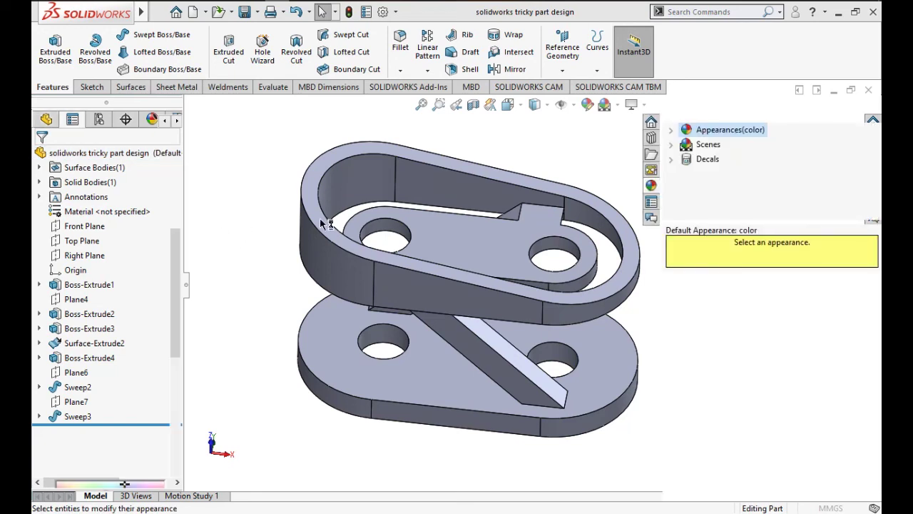
left_click(385, 236)
Choose a green swatch, tune it to yellow-green RGB 215, 255, 0, and accept it.
scroll(146, 361, "down", 3)
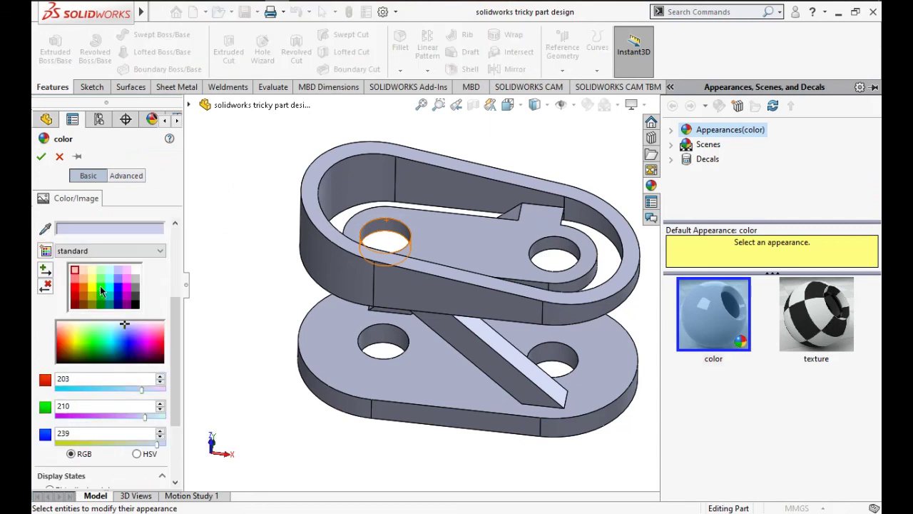
left_click(99, 285)
left_click_drag(56, 389, 140, 389)
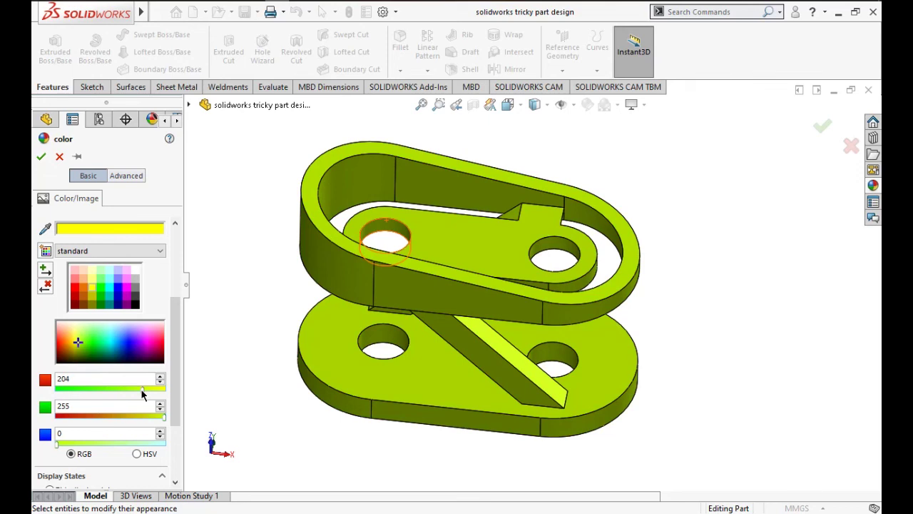
left_click_drag(141, 388, 149, 389)
left_click_drag(151, 390, 145, 388)
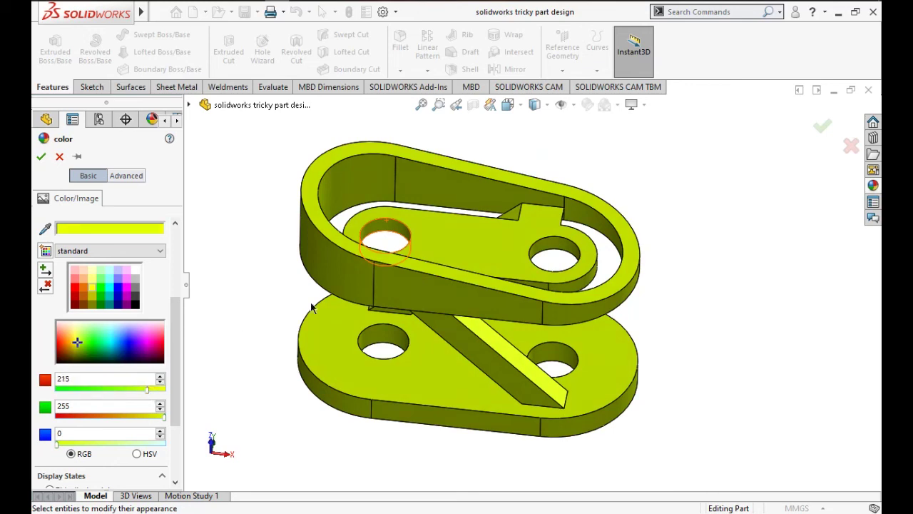
mouse_move(424, 253)
middle_mouse_down()
mouse_move(341, 225)
mouse_move(502, 283)
middle_mouse_up()
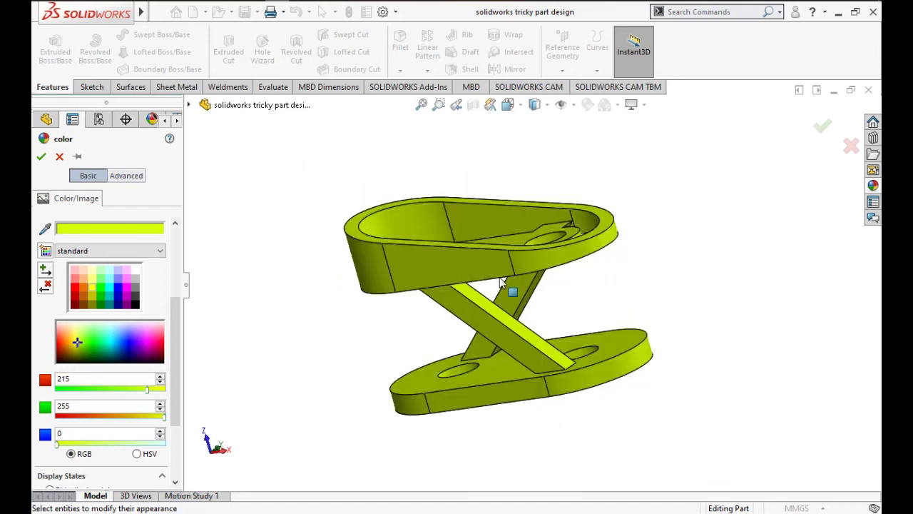
key("ctrl+7")
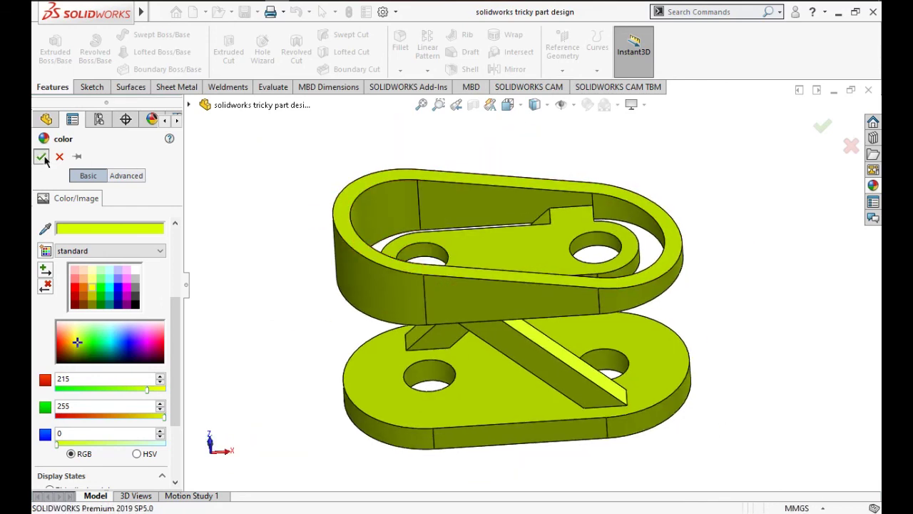
left_click(41, 157)
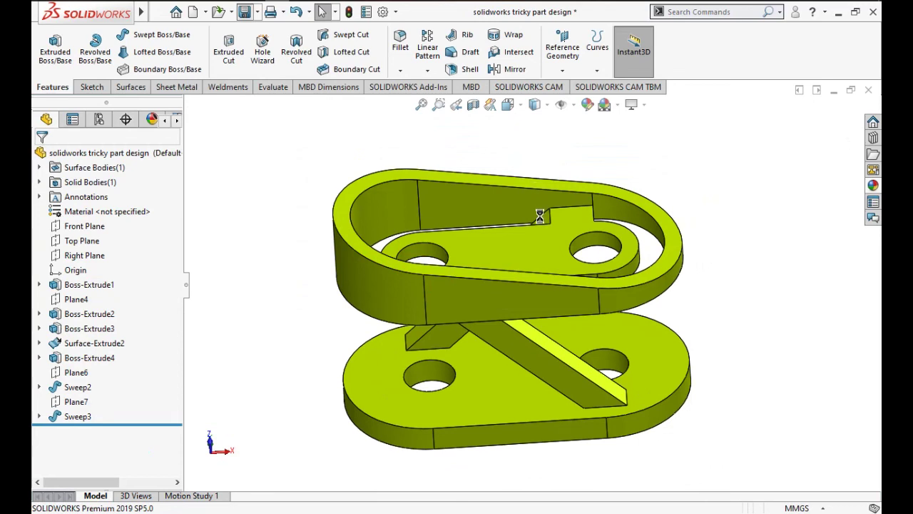